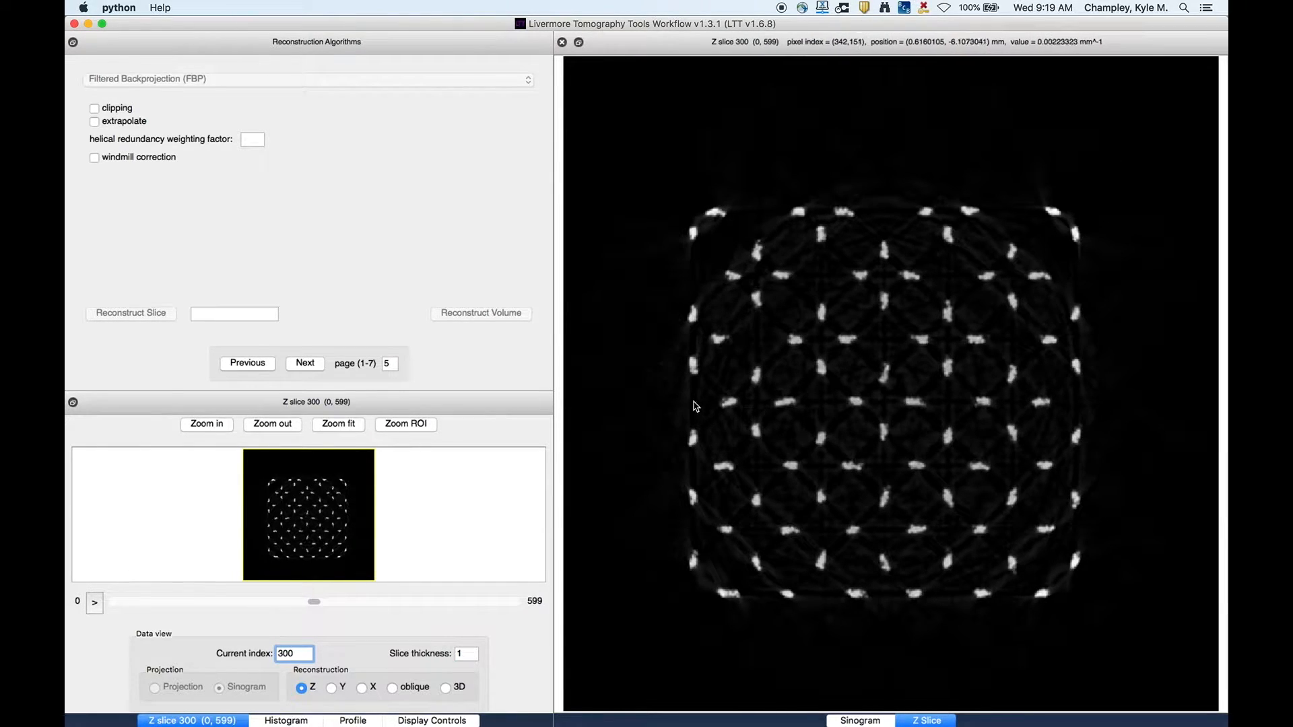
- Inspect the Z reconstruction slice at several zoom levels and pan positions, then move to slice 320
click(205, 425)
click(210, 426)
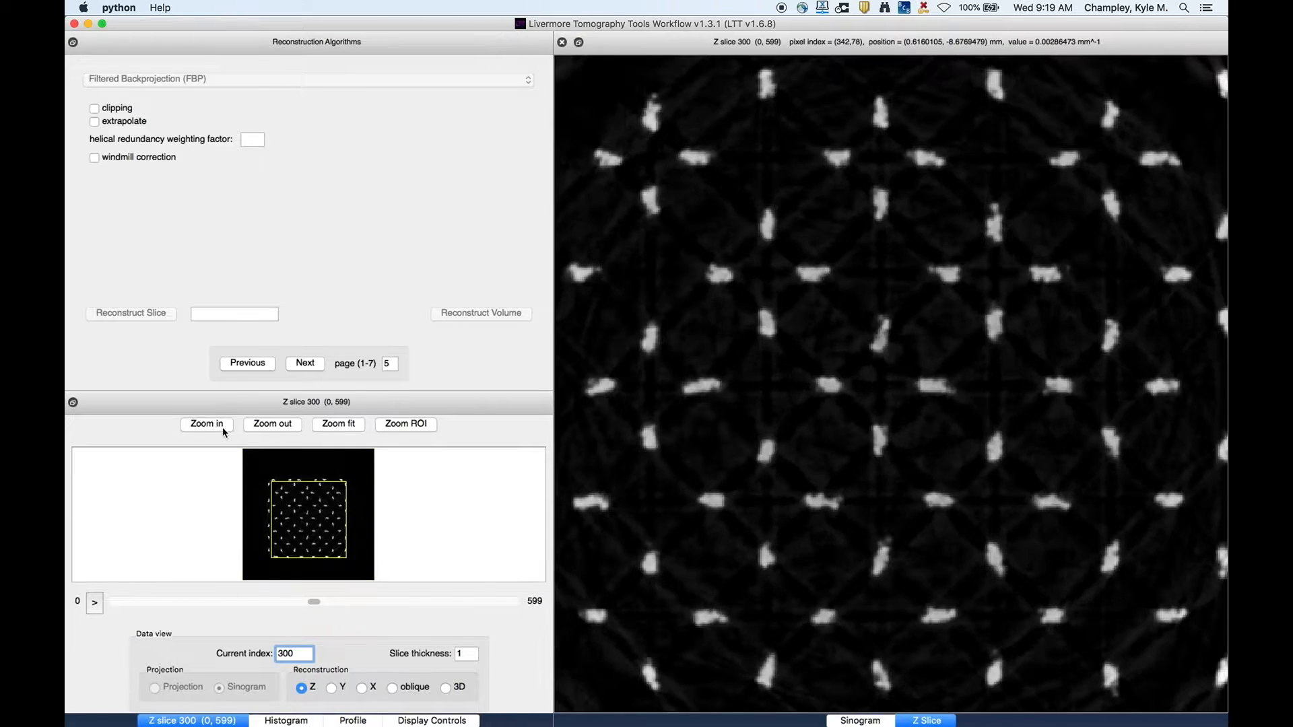
click(280, 427)
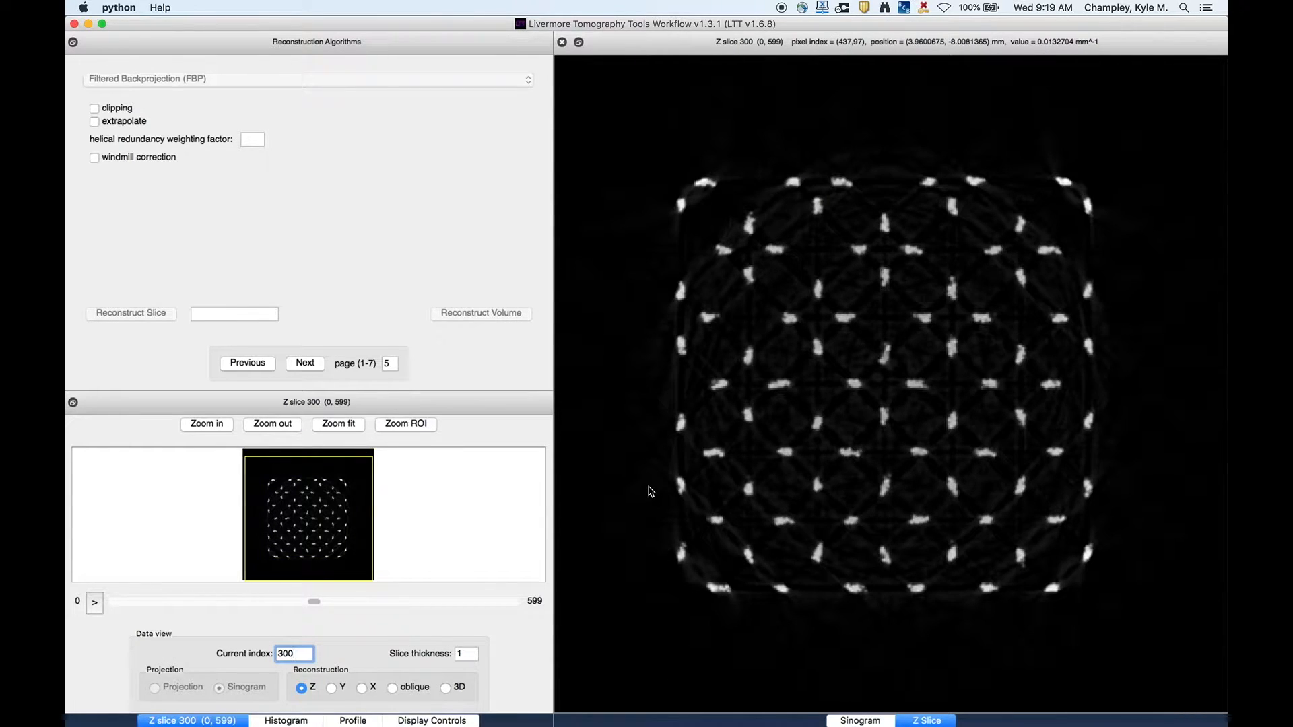
scroll(650, 491, up, 5)
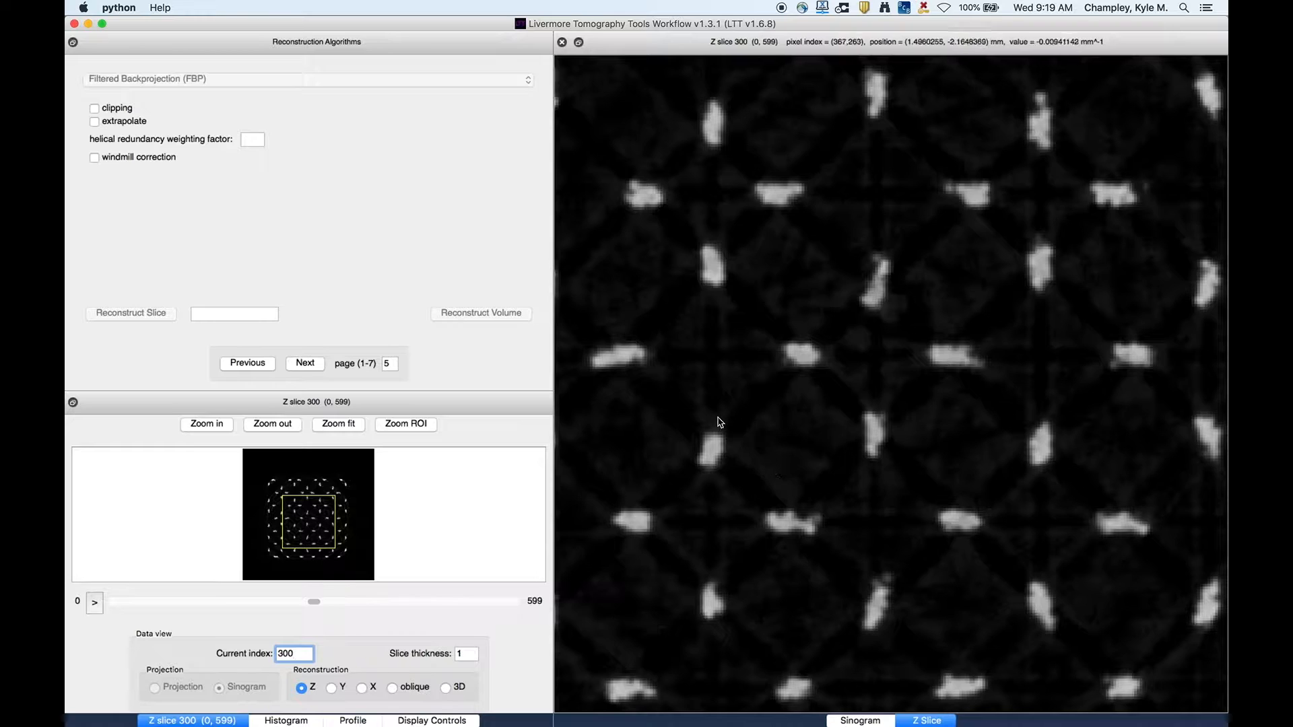
drag(764, 424, 949, 401)
drag(295, 520, 299, 501)
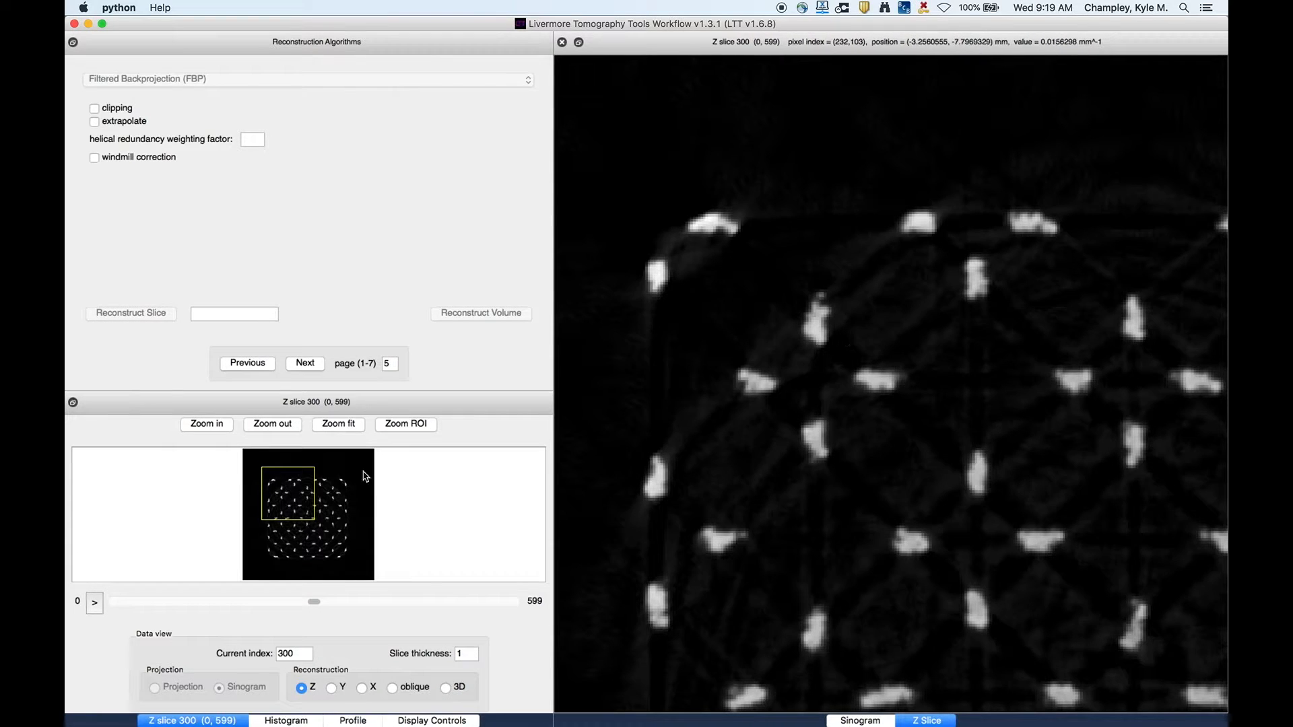
drag(284, 488, 296, 484)
drag(345, 541, 320, 516)
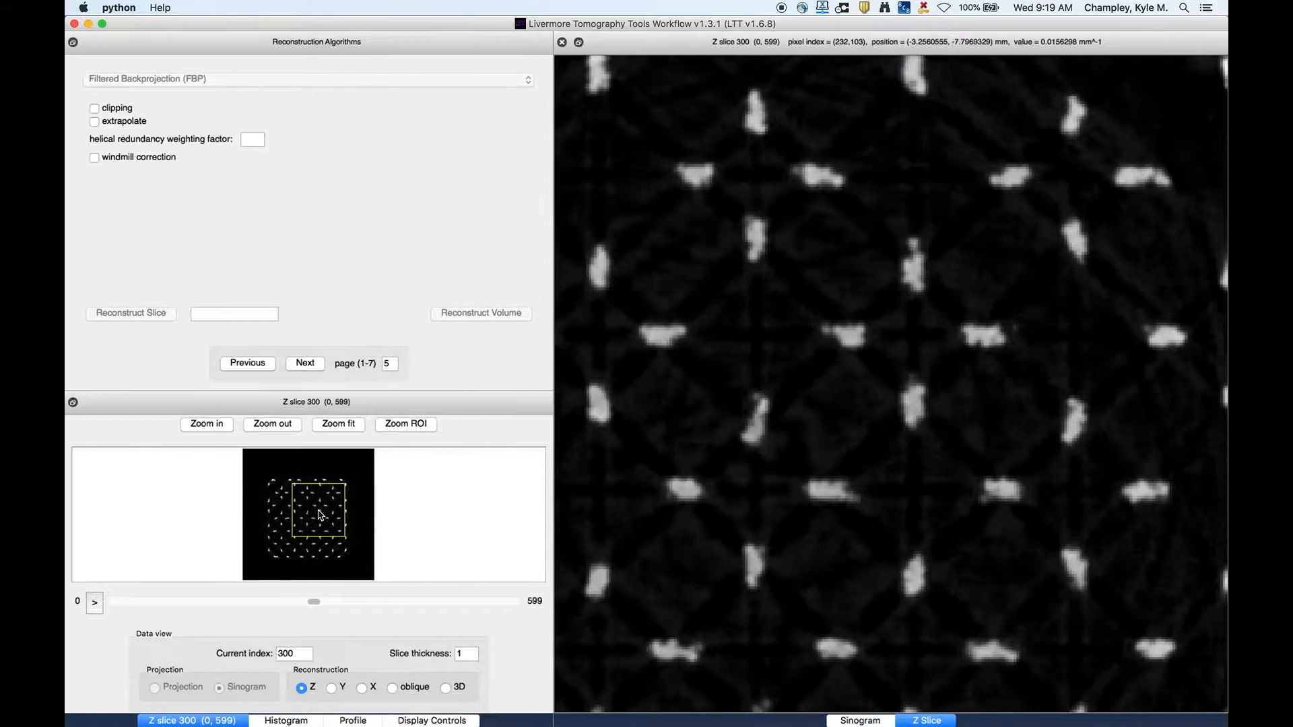
click(337, 426)
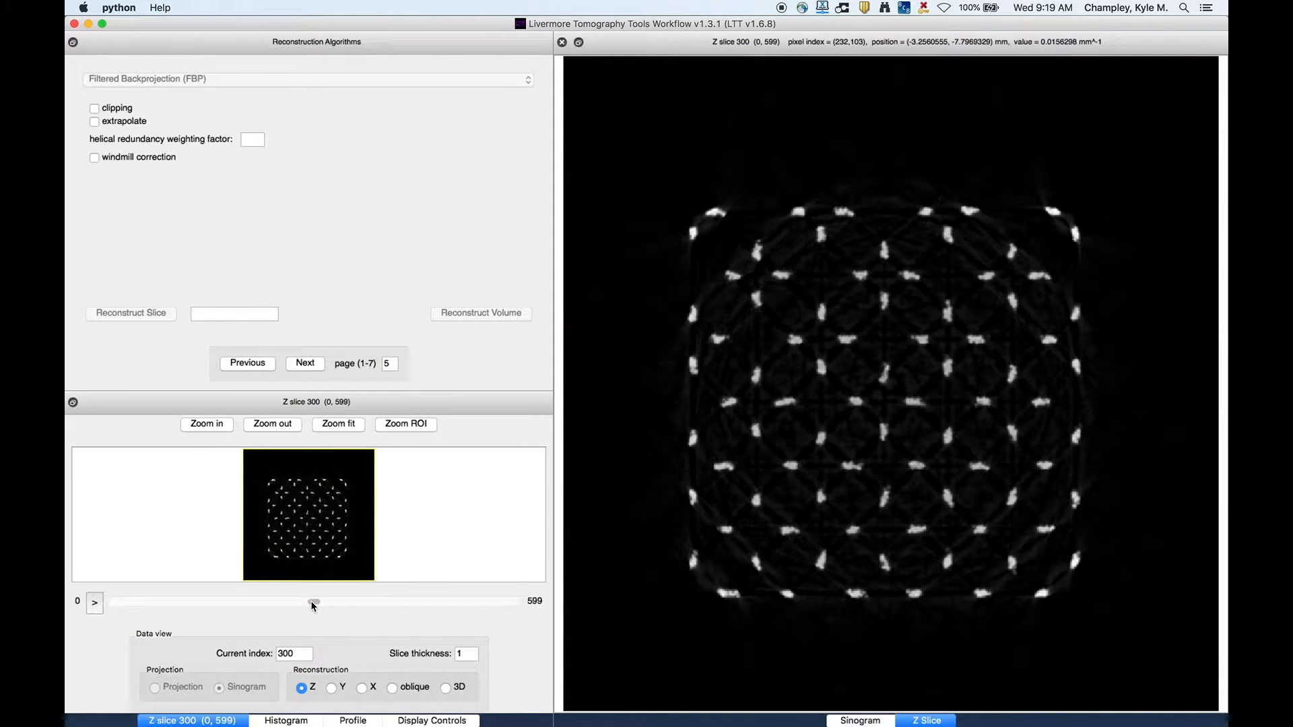
click(355, 603)
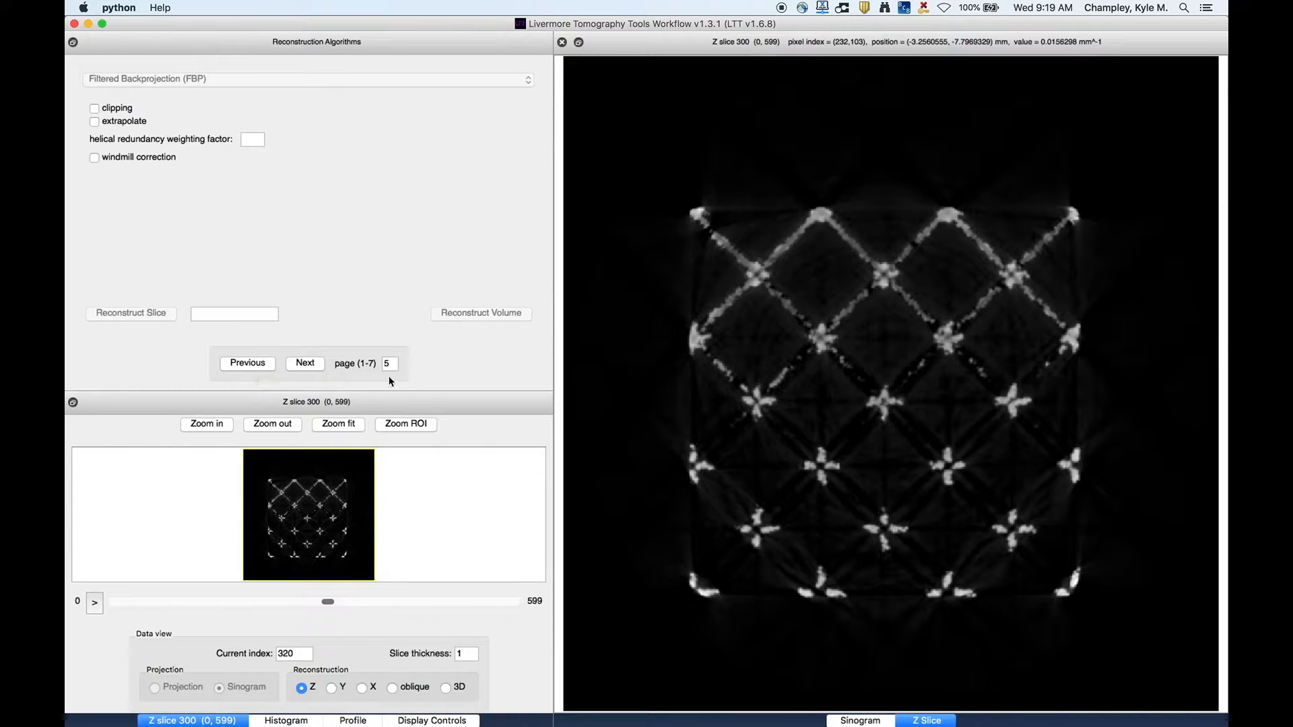
- Return to the first workflow page and clear, then reload, the reconstruction volume data from the preferences
click(262, 362)
click(262, 363)
click(262, 363)
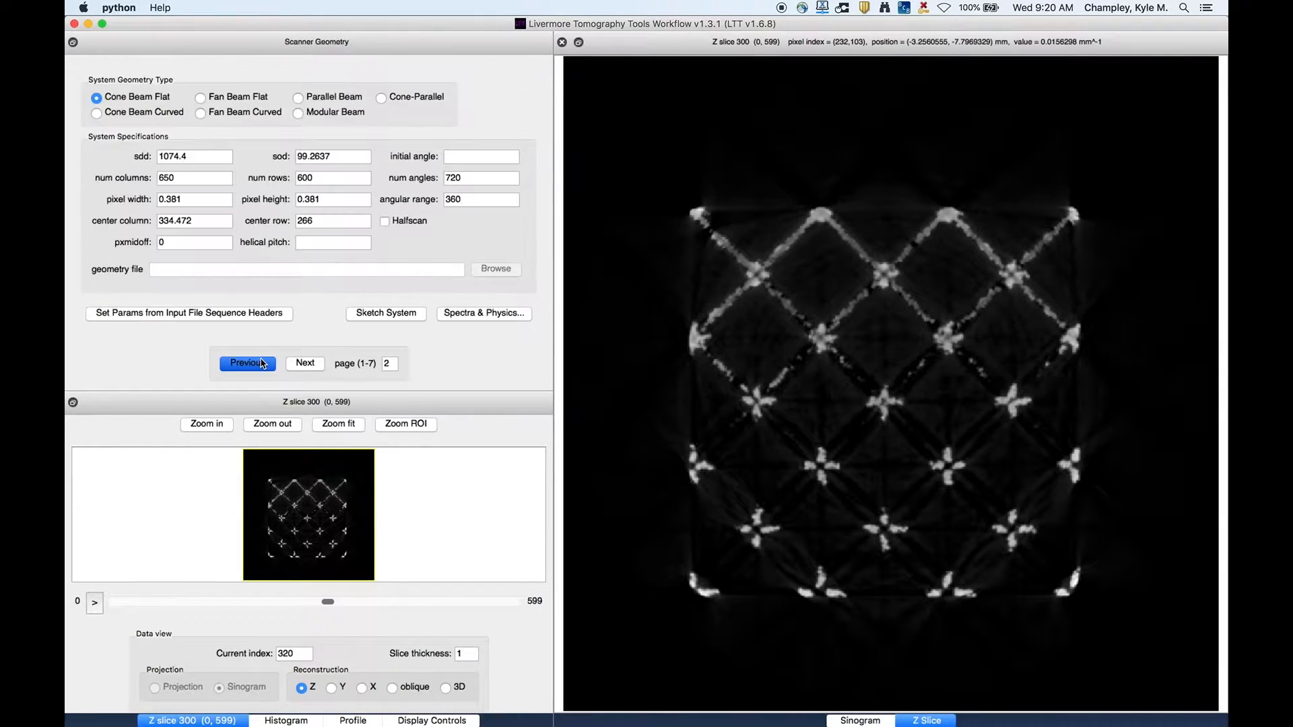
click(263, 363)
click(466, 80)
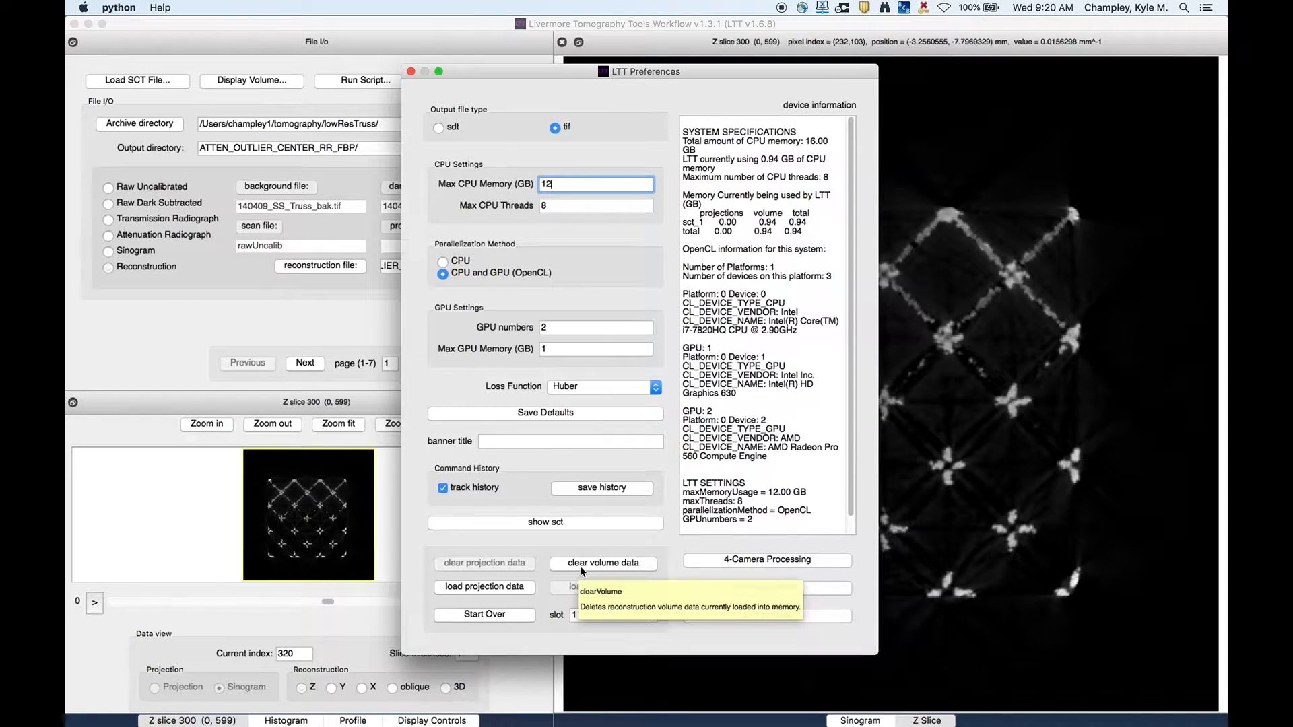
click(610, 563)
click(606, 586)
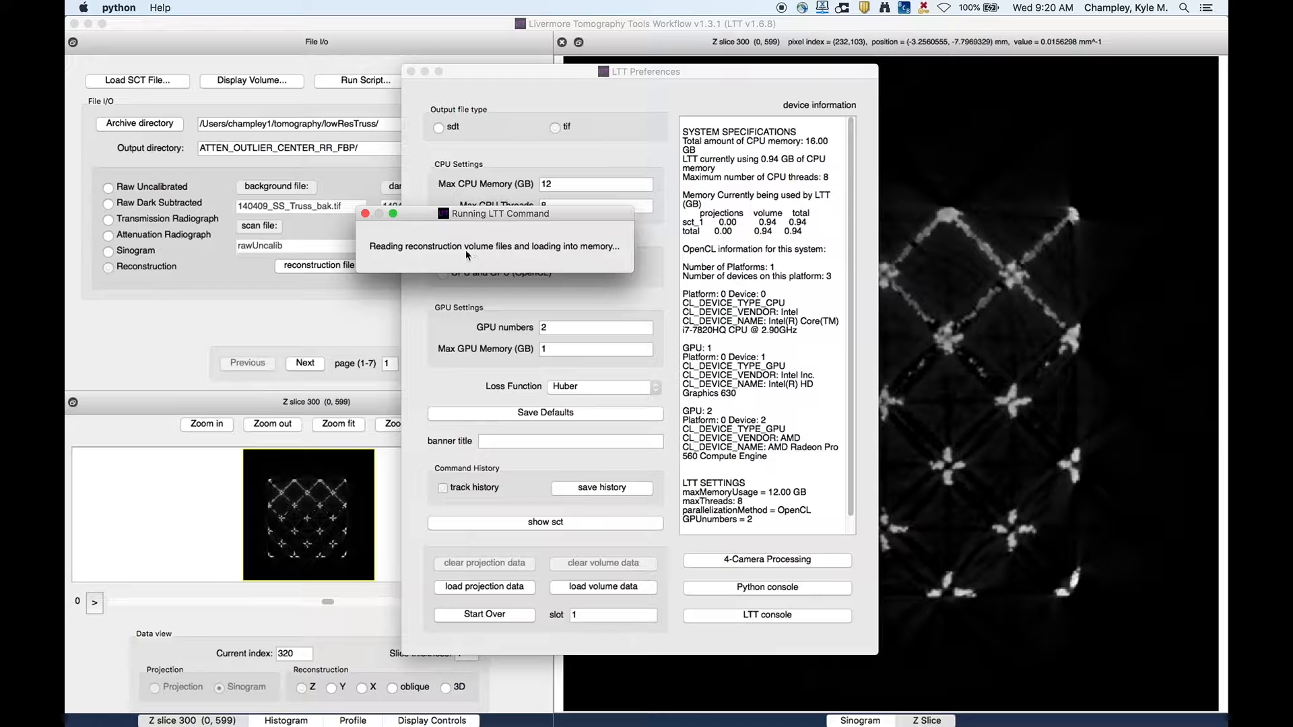
click(411, 72)
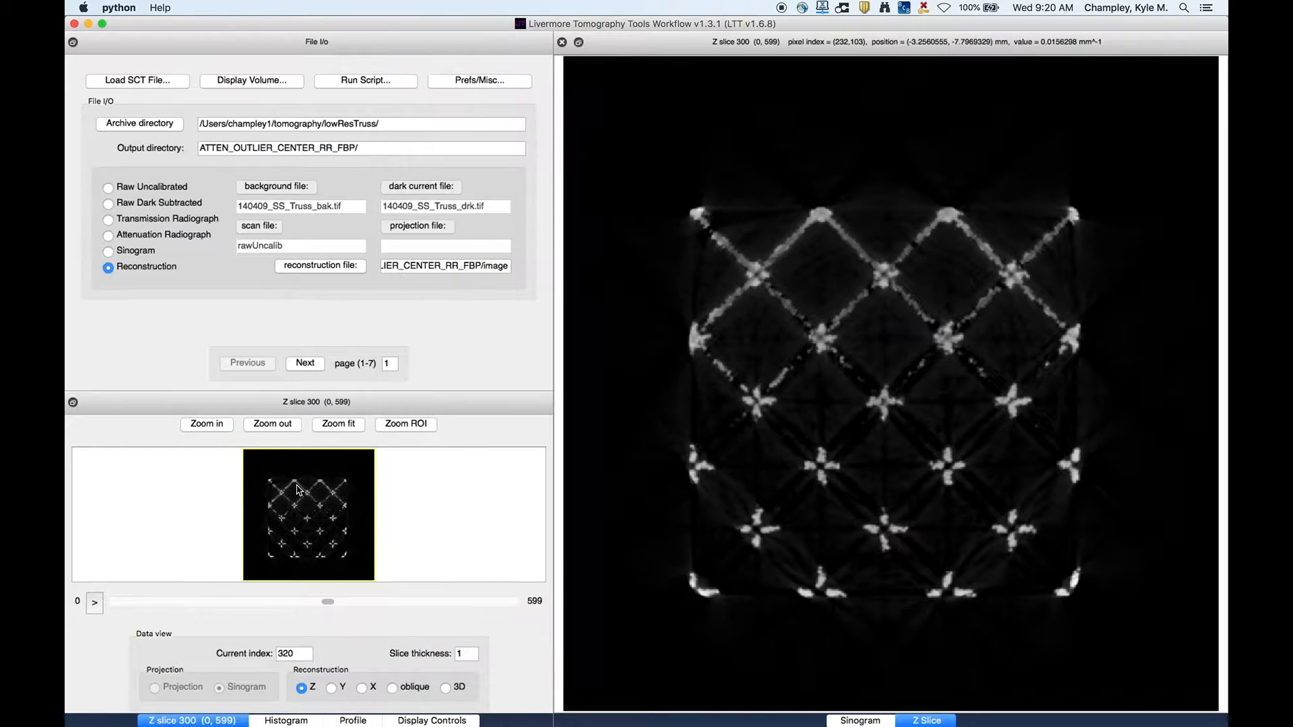
- View the reconstruction as Y and X slices at different indices, then switch back to the Z view
drag(322, 598, 294, 599)
click(331, 687)
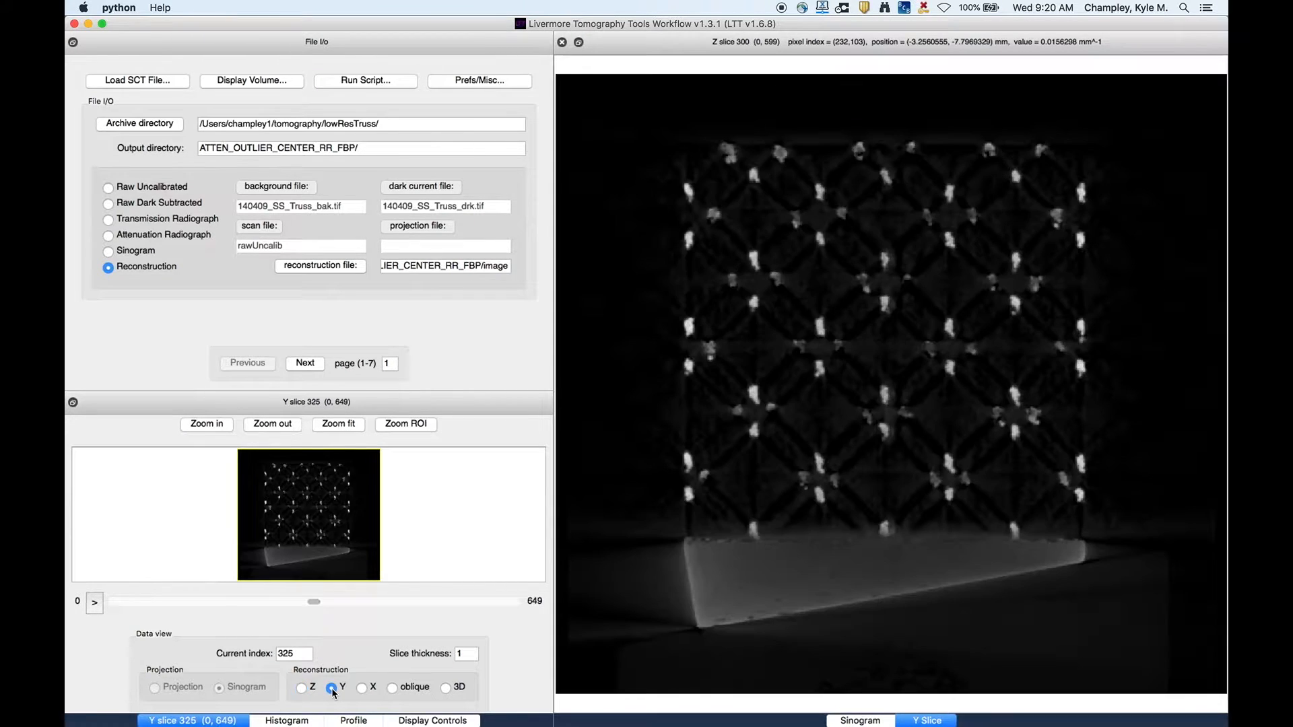
drag(313, 603, 336, 600)
click(362, 687)
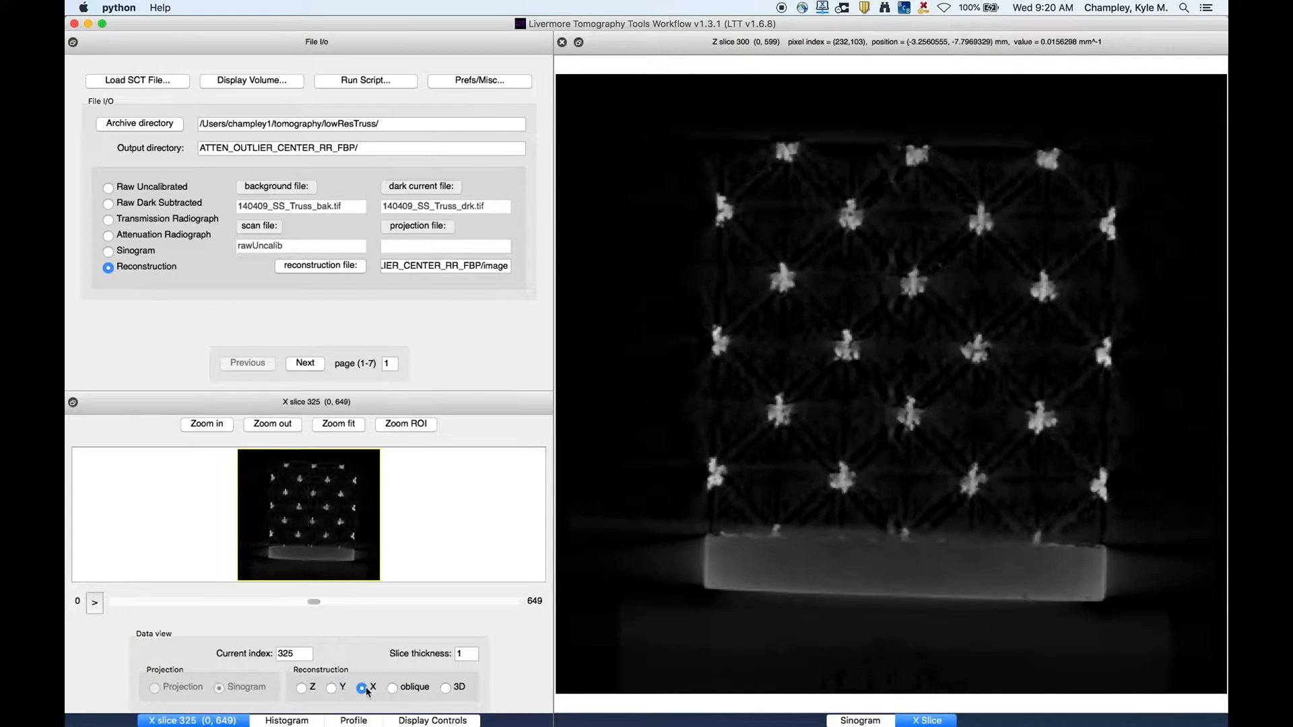
drag(315, 603, 388, 602)
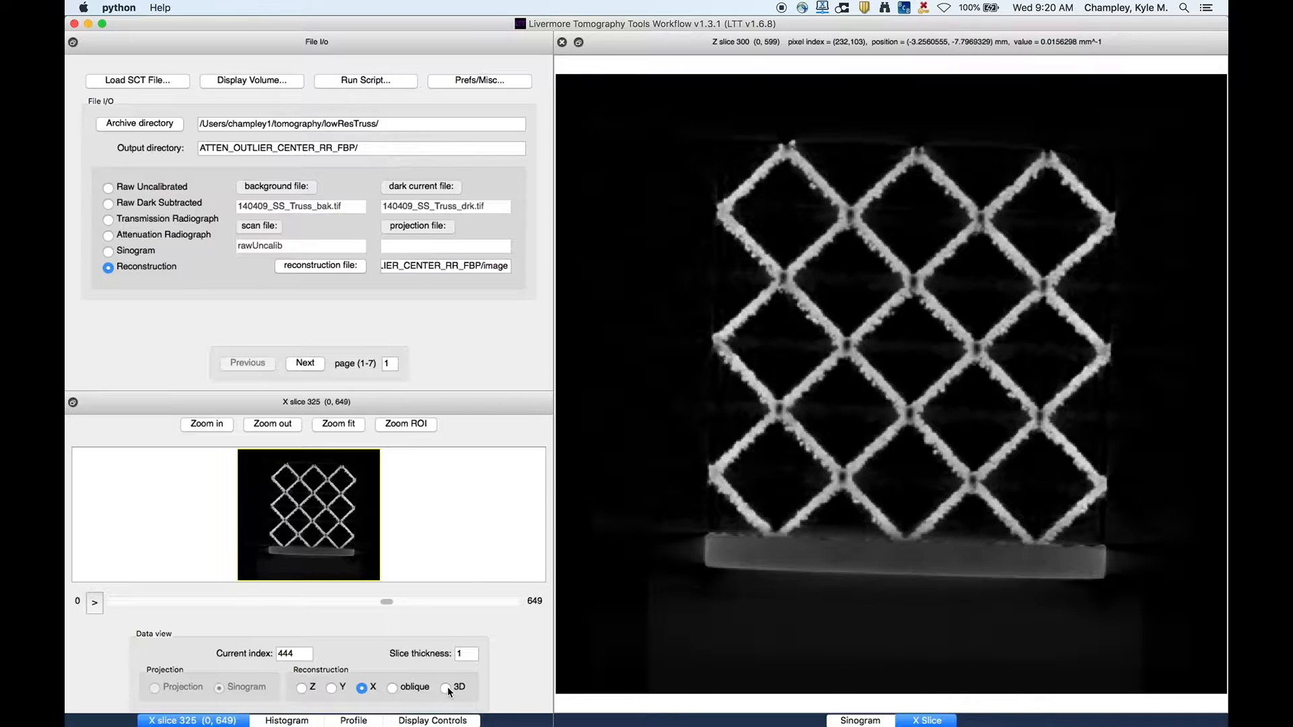
click(301, 688)
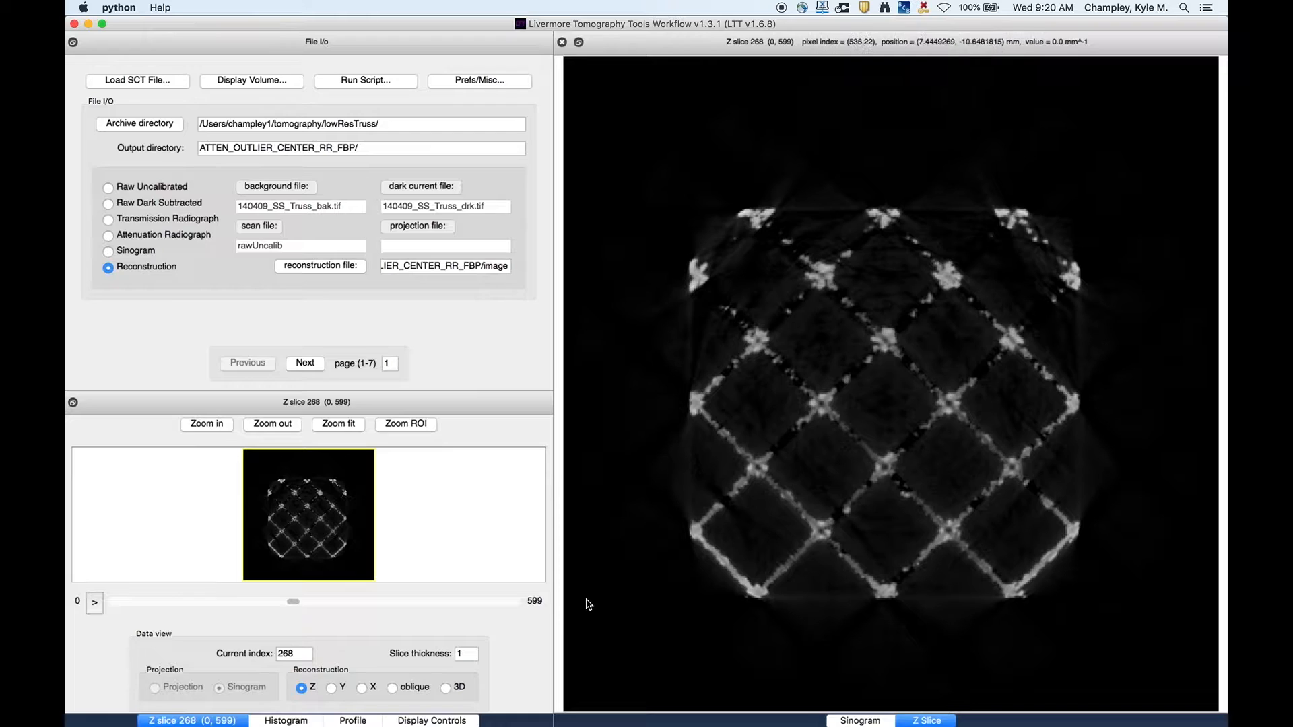
- Set the slice thickness to 3 and move to Z slice 398
double_click(466, 652)
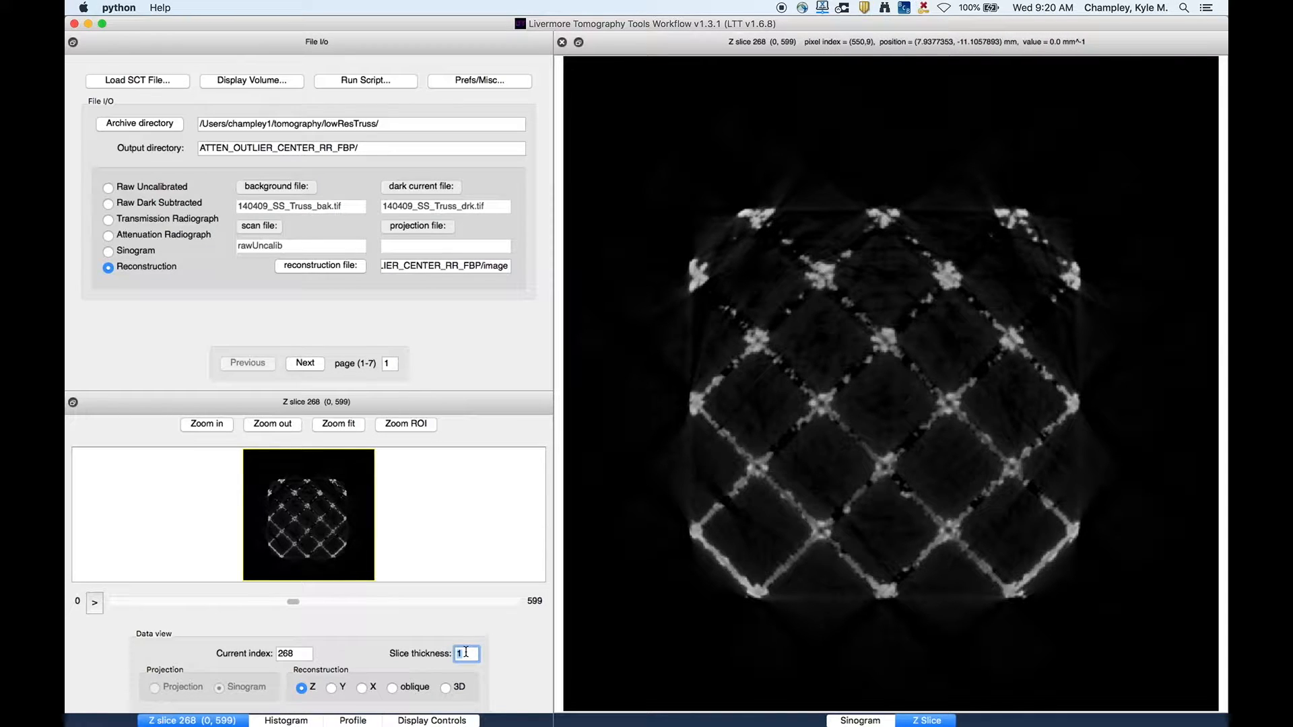
text(3)
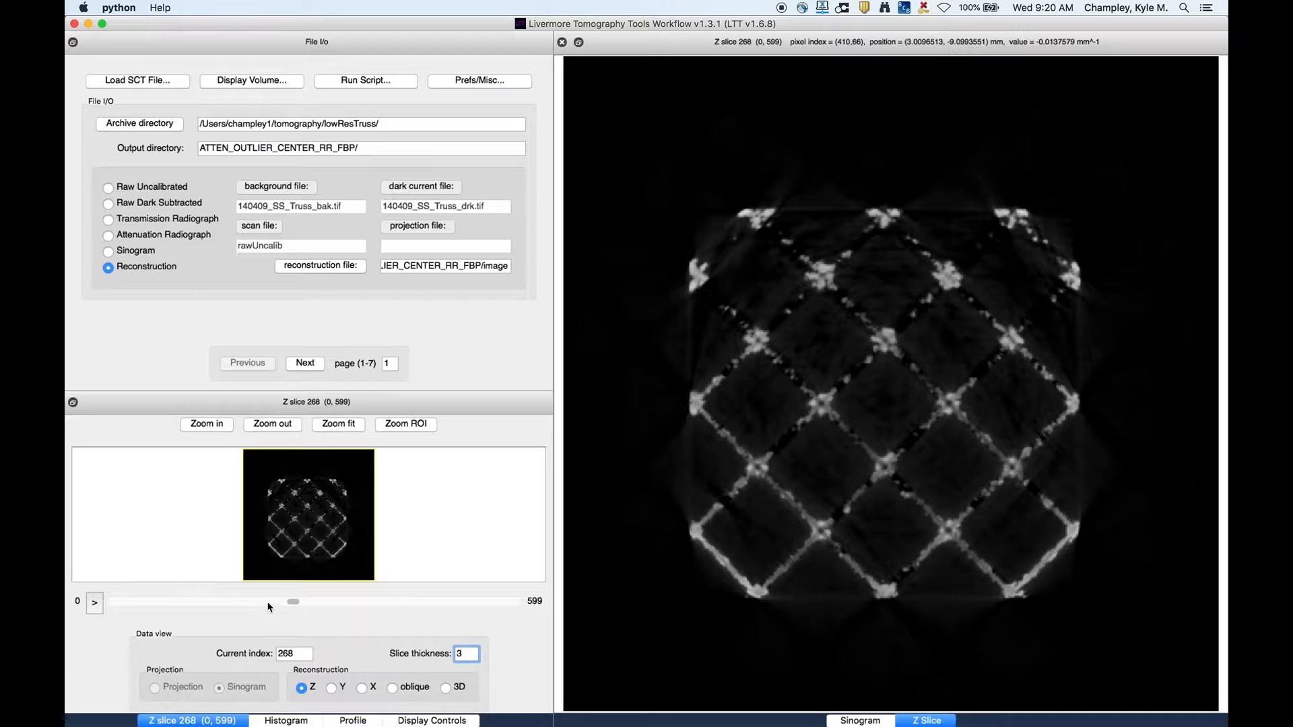
drag(291, 602, 379, 602)
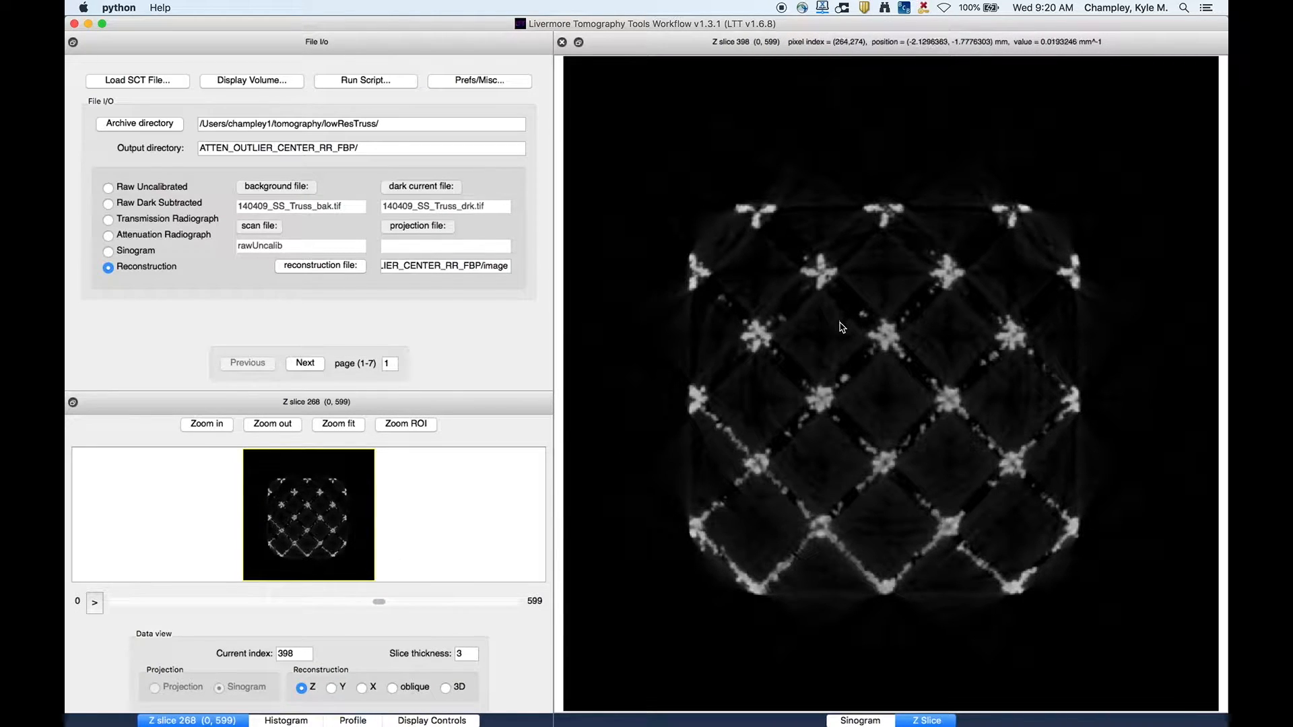
key(super+s)
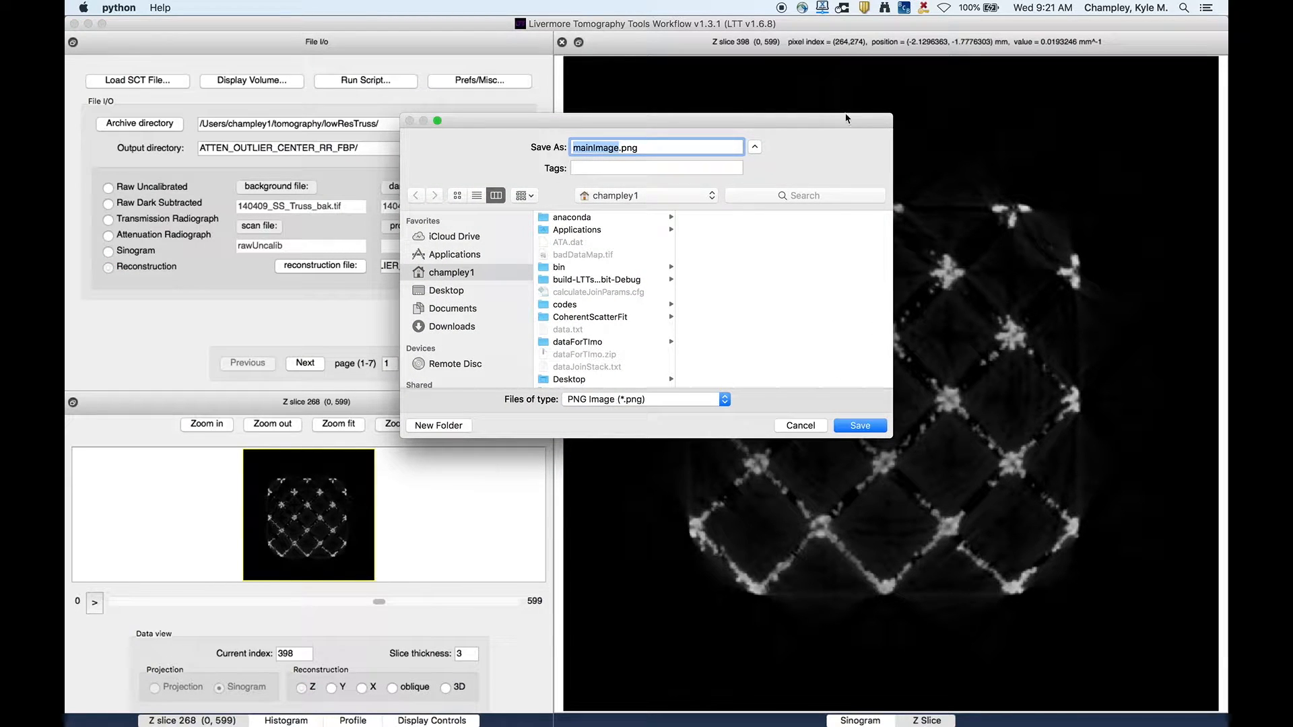
drag(809, 123, 618, 171)
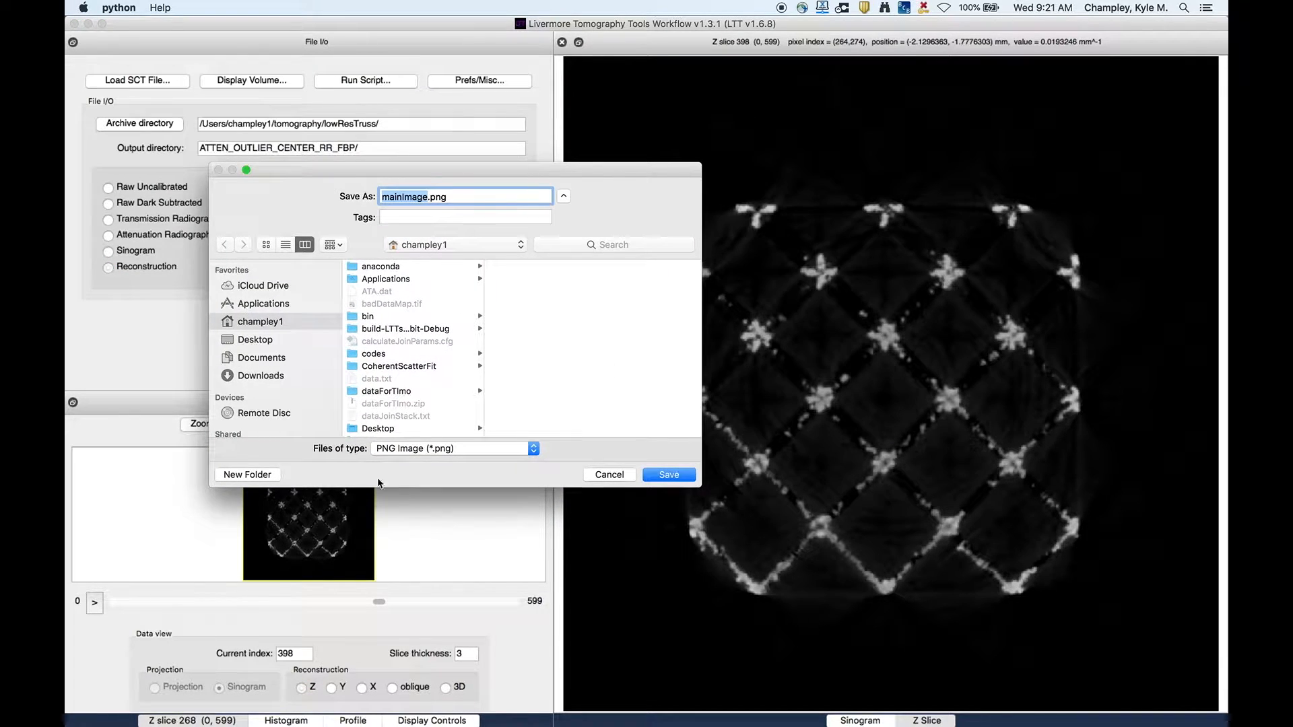
click(409, 449)
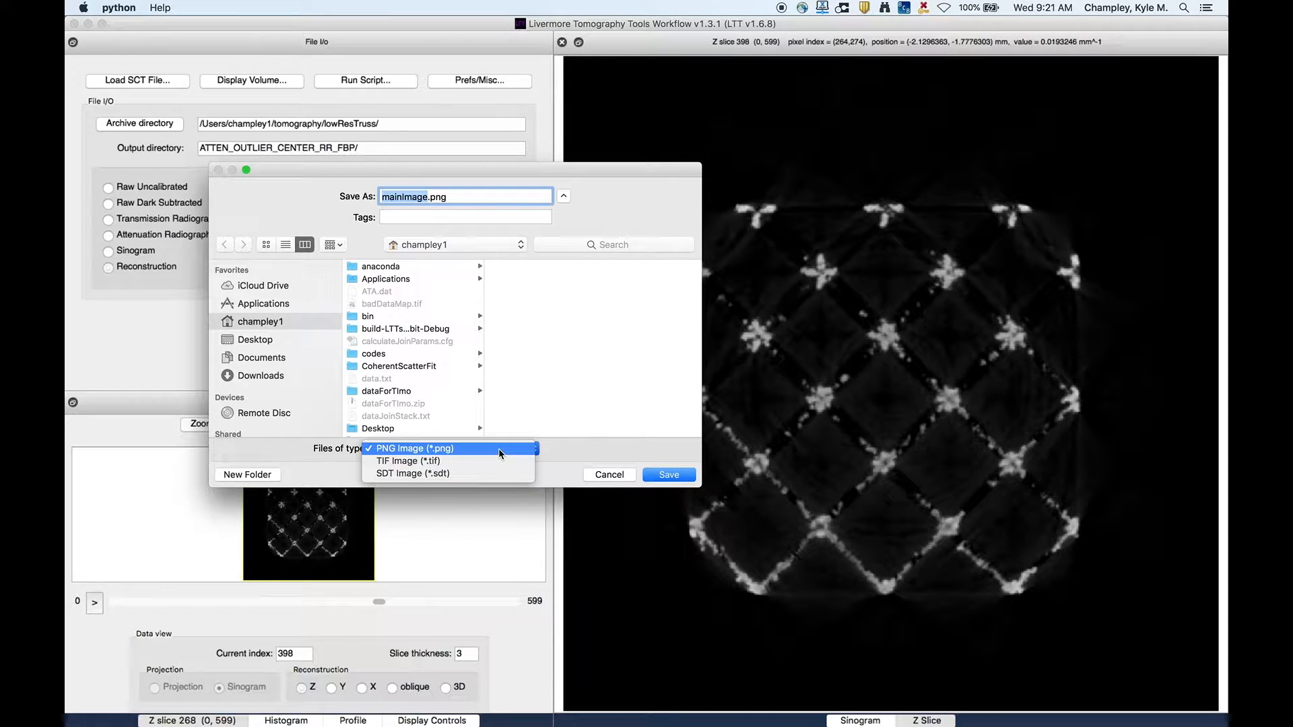
click(560, 451)
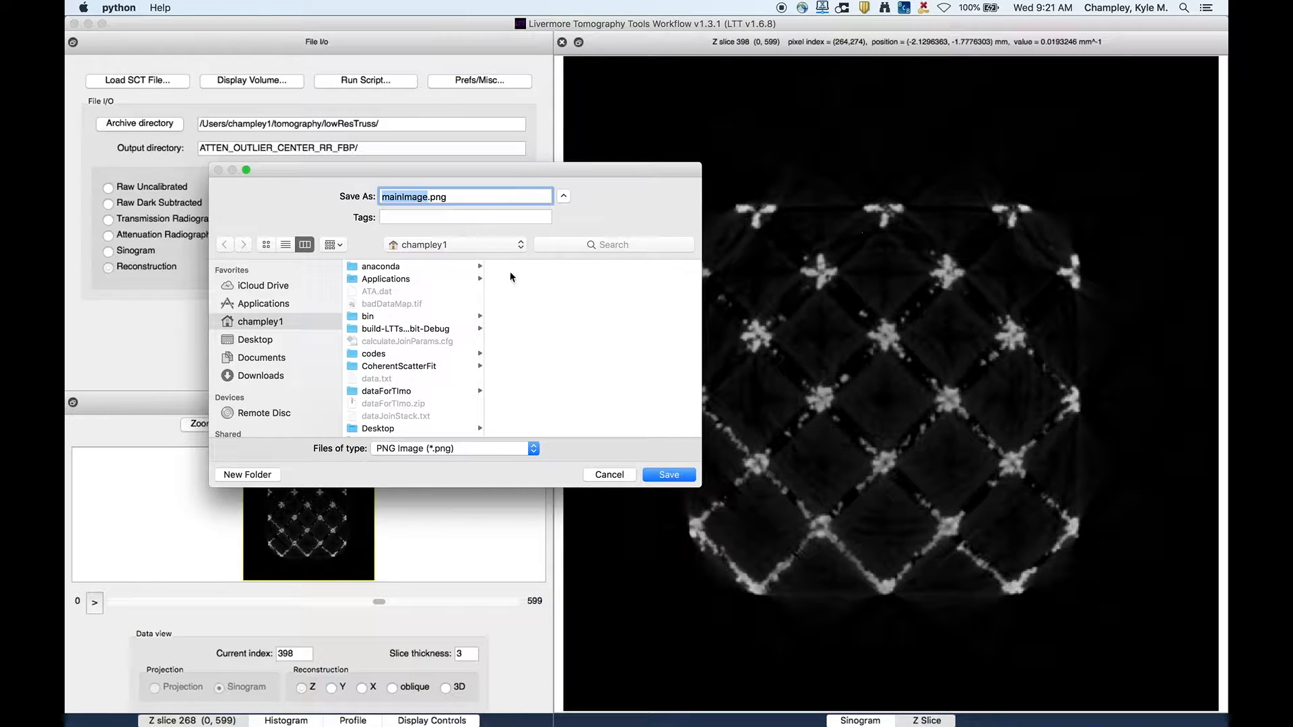
click(600, 472)
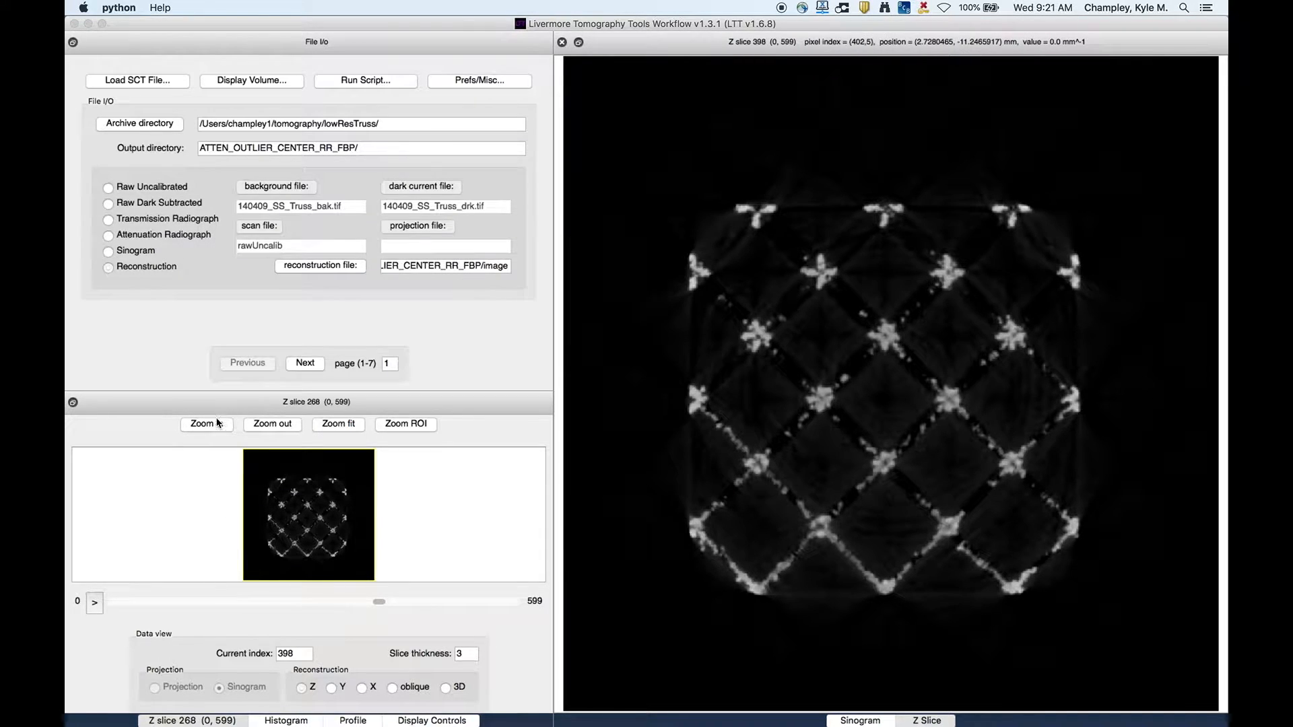
- Zoom into the center of the Z slice
click(209, 426)
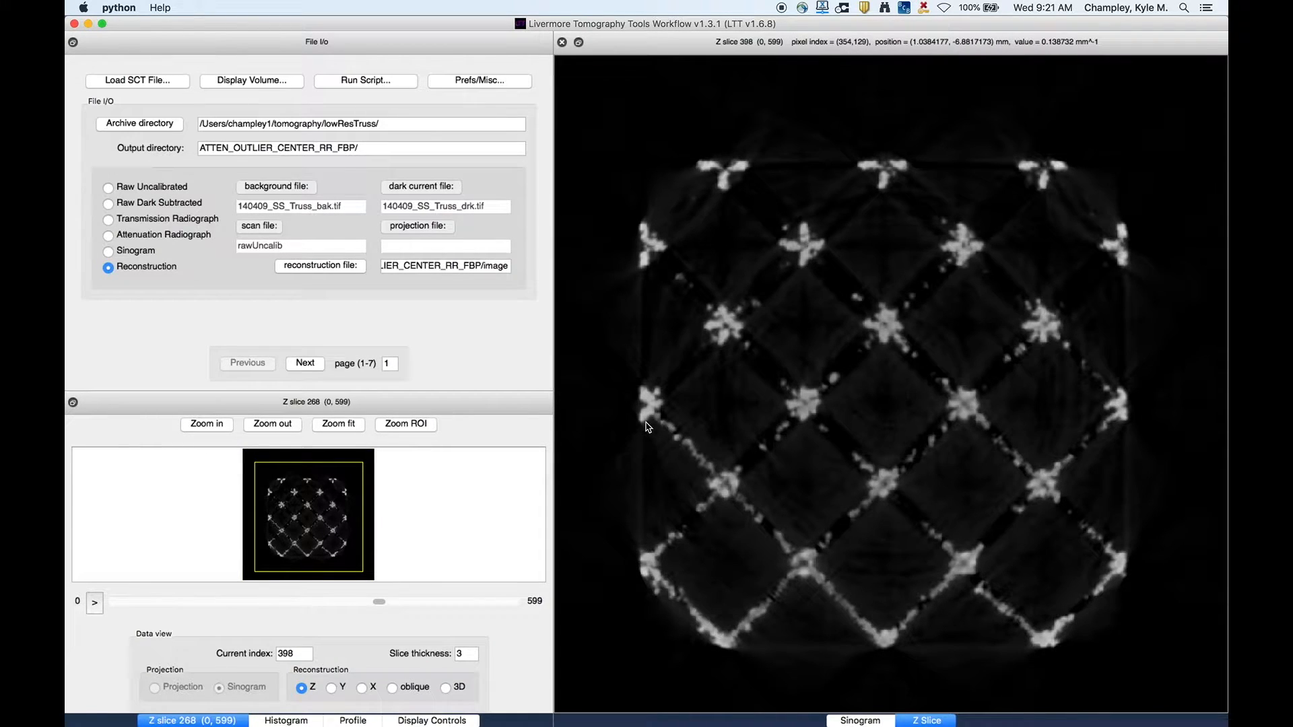
click(209, 425)
click(211, 426)
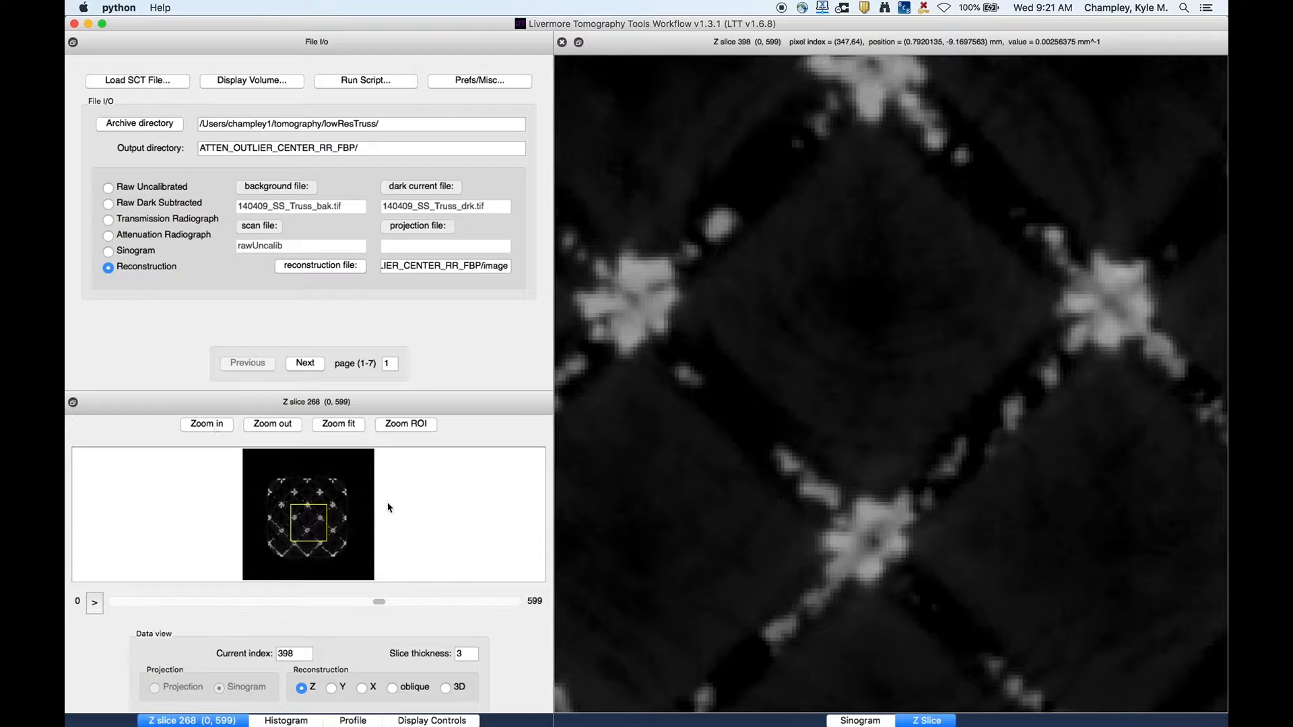
key(ctrl+s)
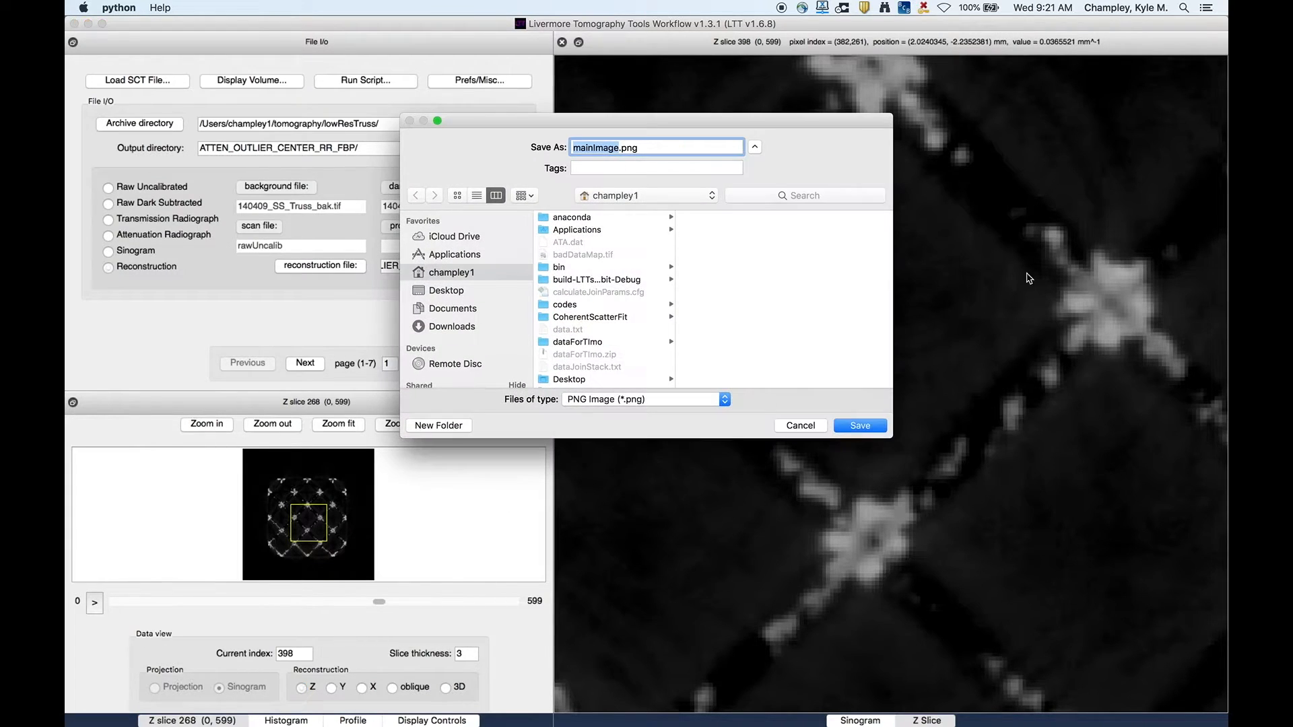
drag(645, 117, 383, 114)
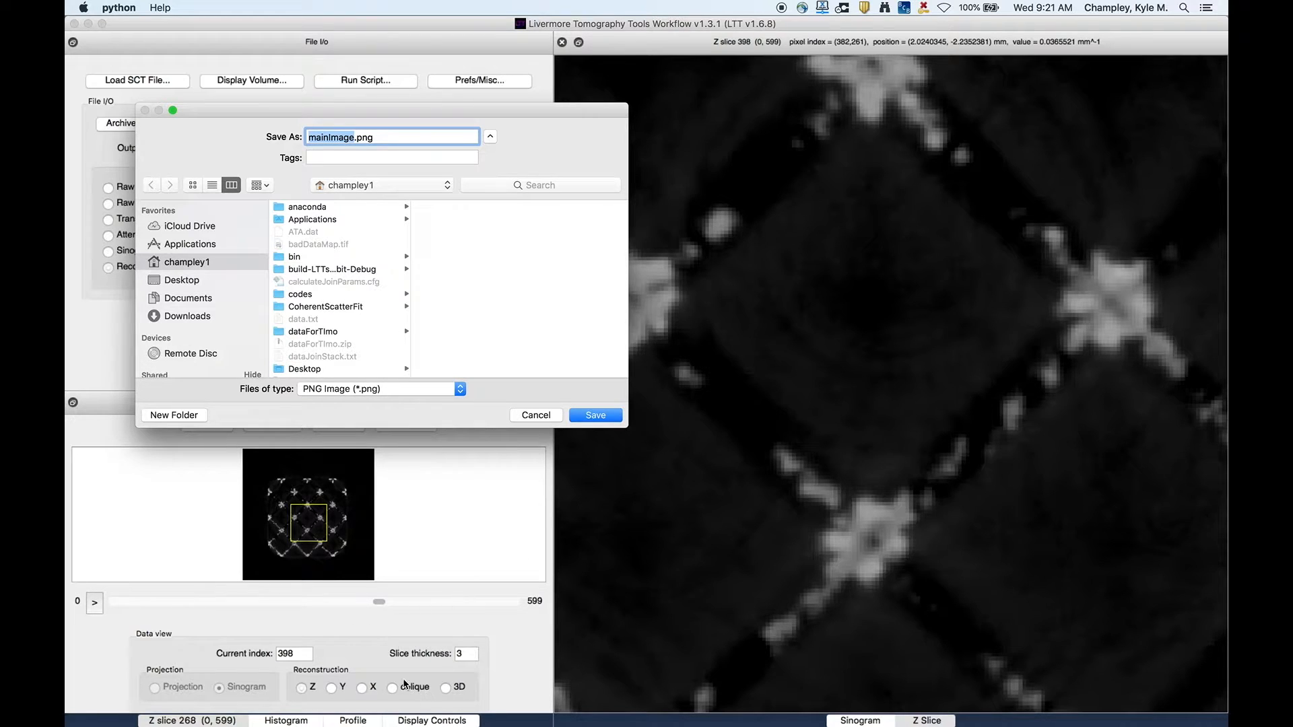
click(342, 389)
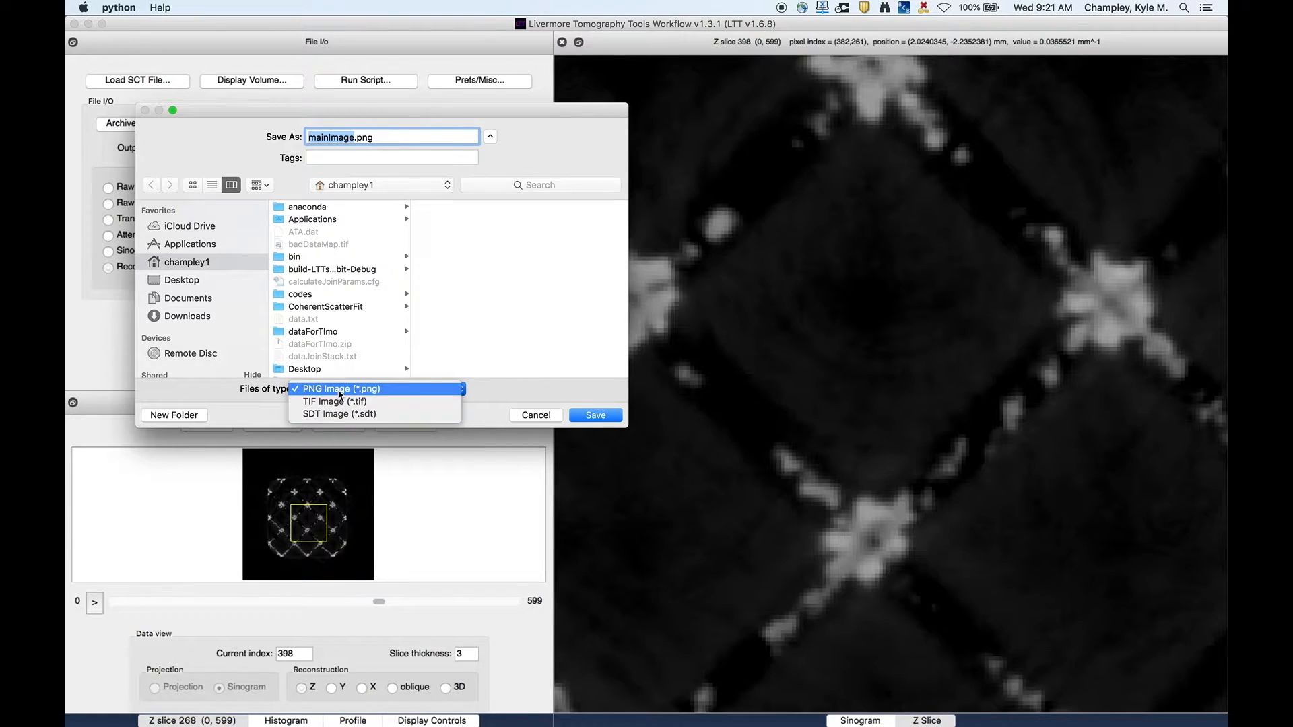
click(342, 401)
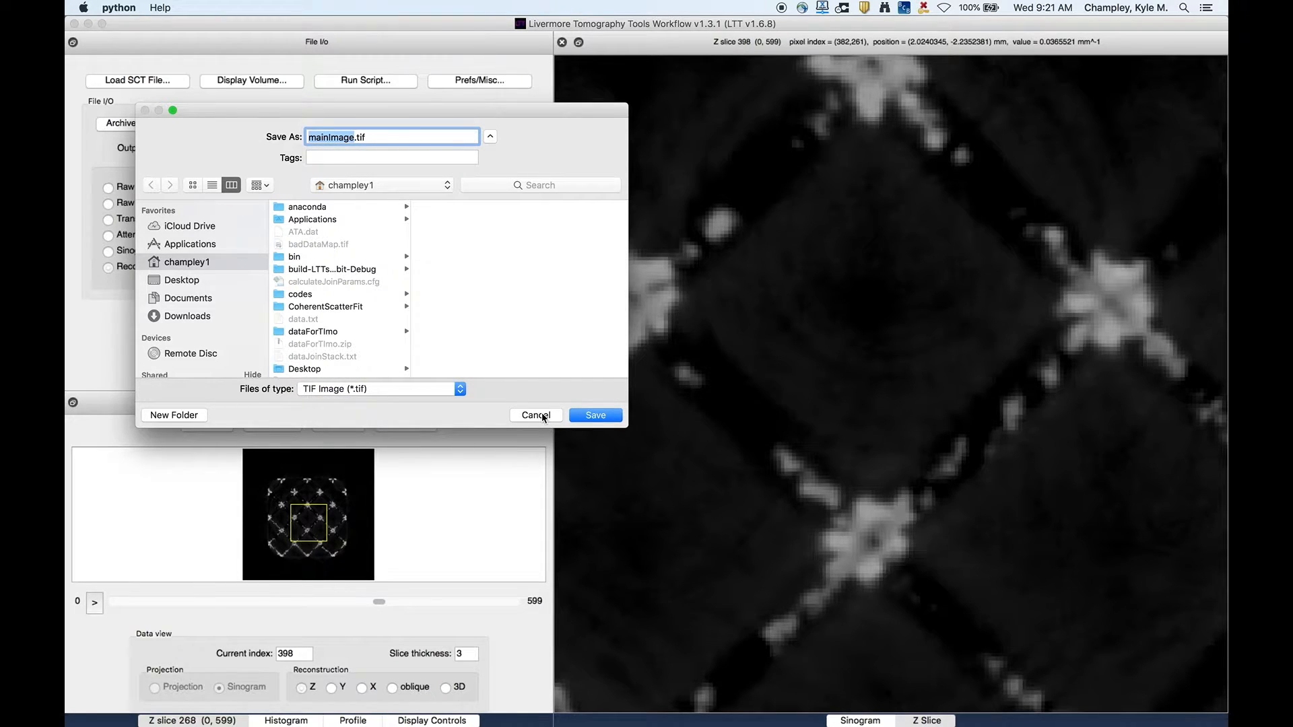
click(390, 391)
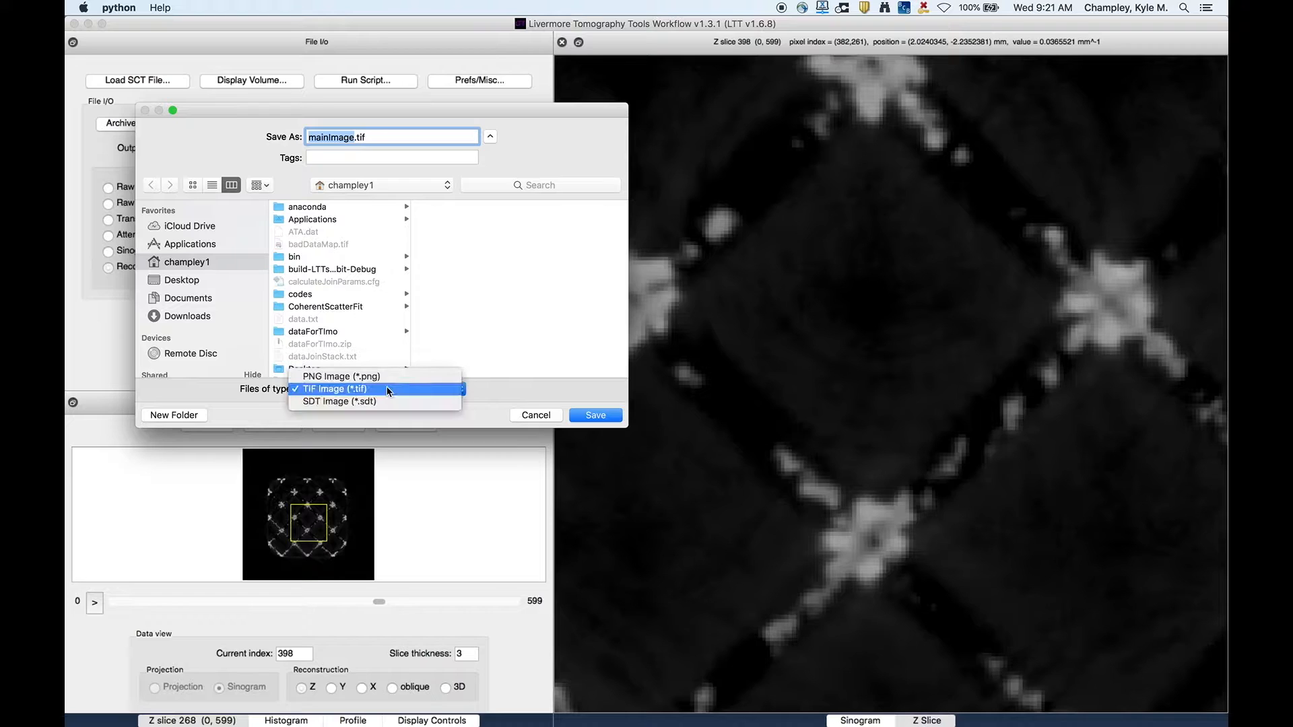
click(384, 389)
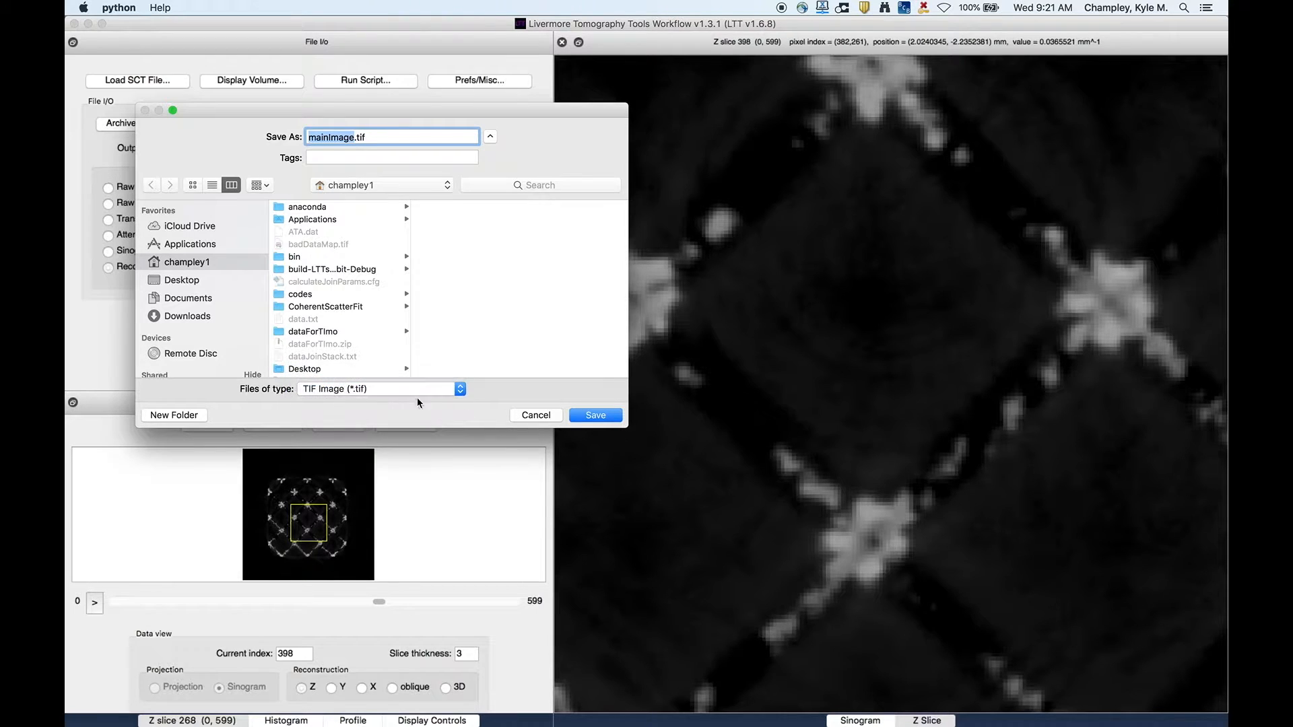
click(529, 415)
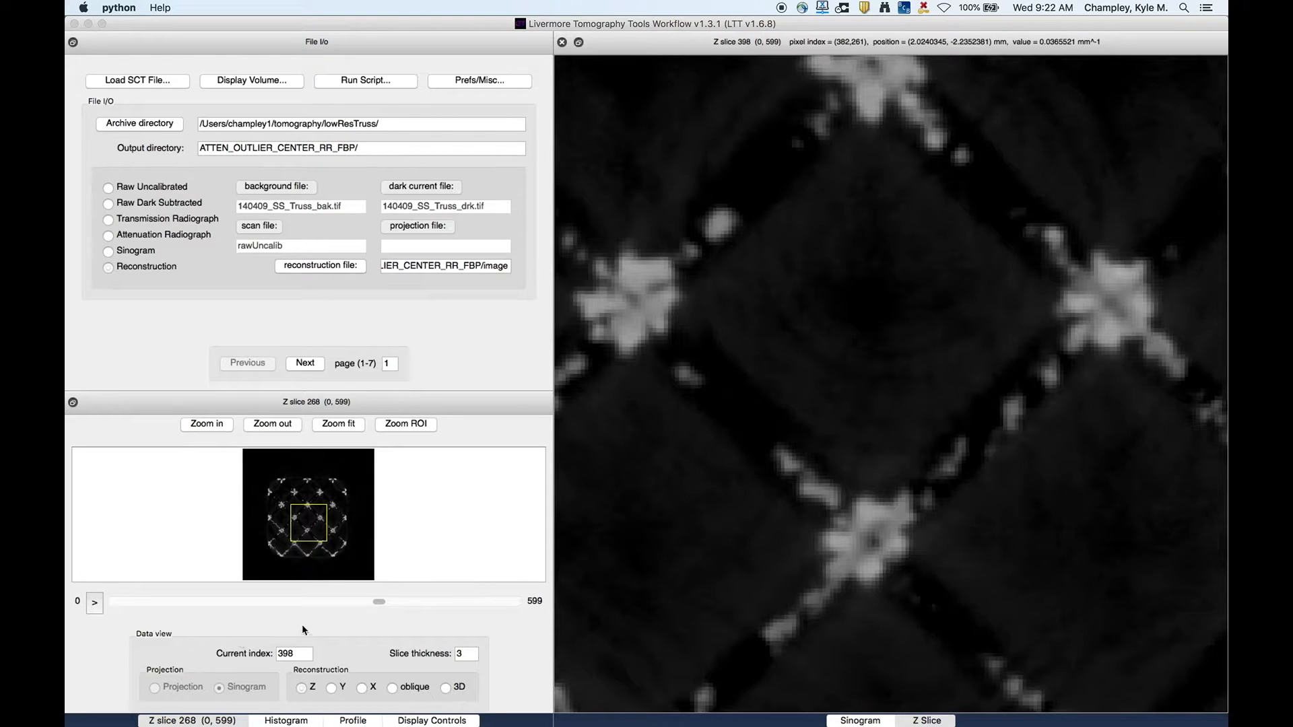
- Open the histogram view and enable its rectangular region of interest option
click(284, 721)
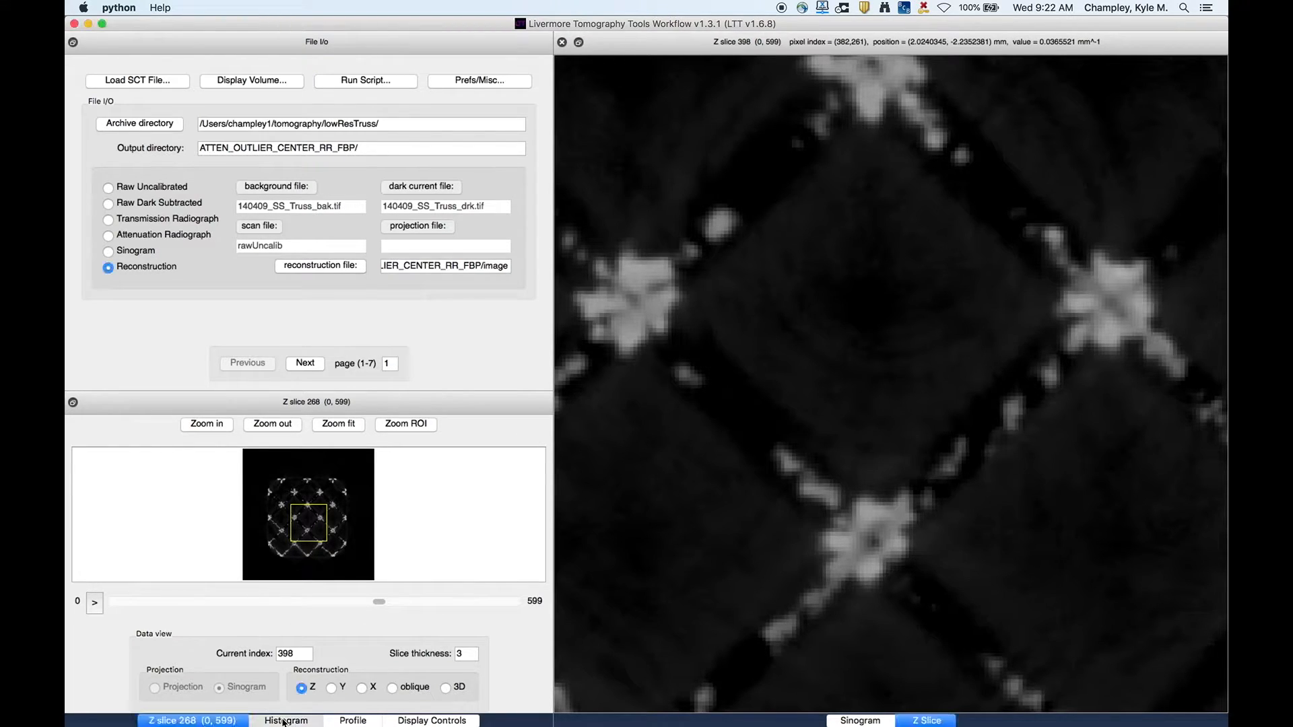
click(284, 721)
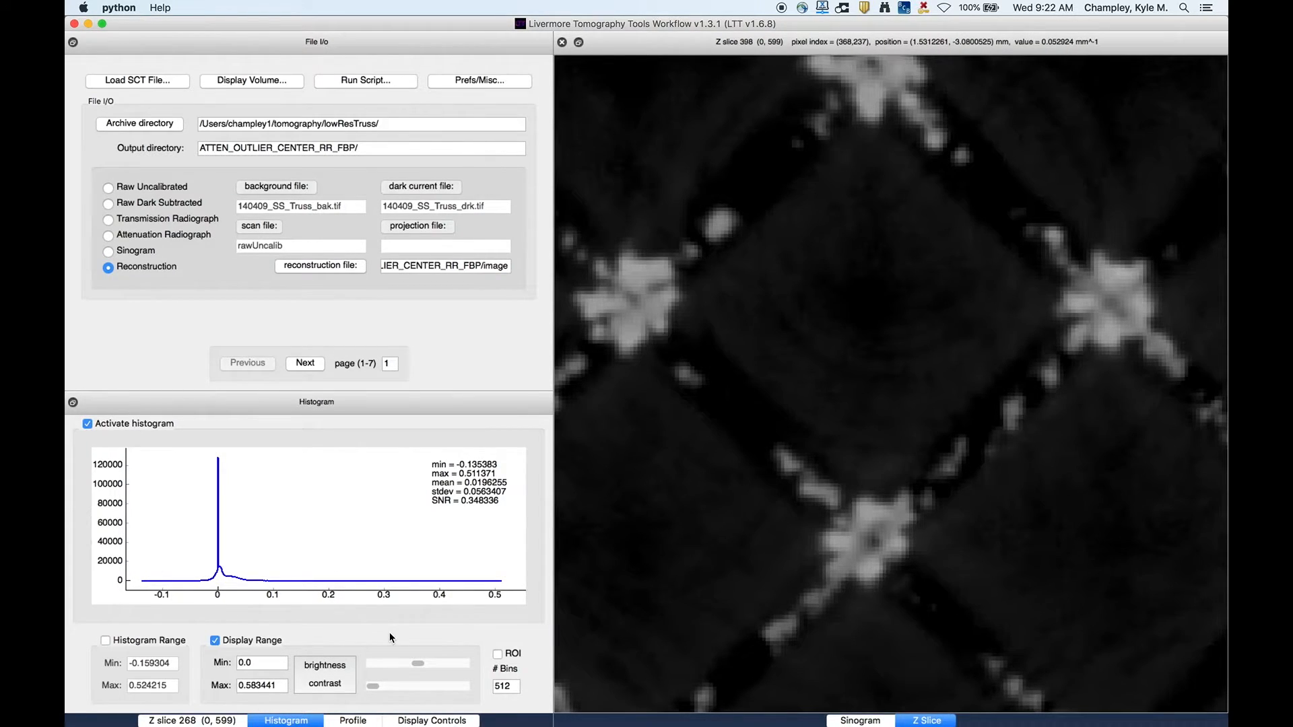
click(498, 655)
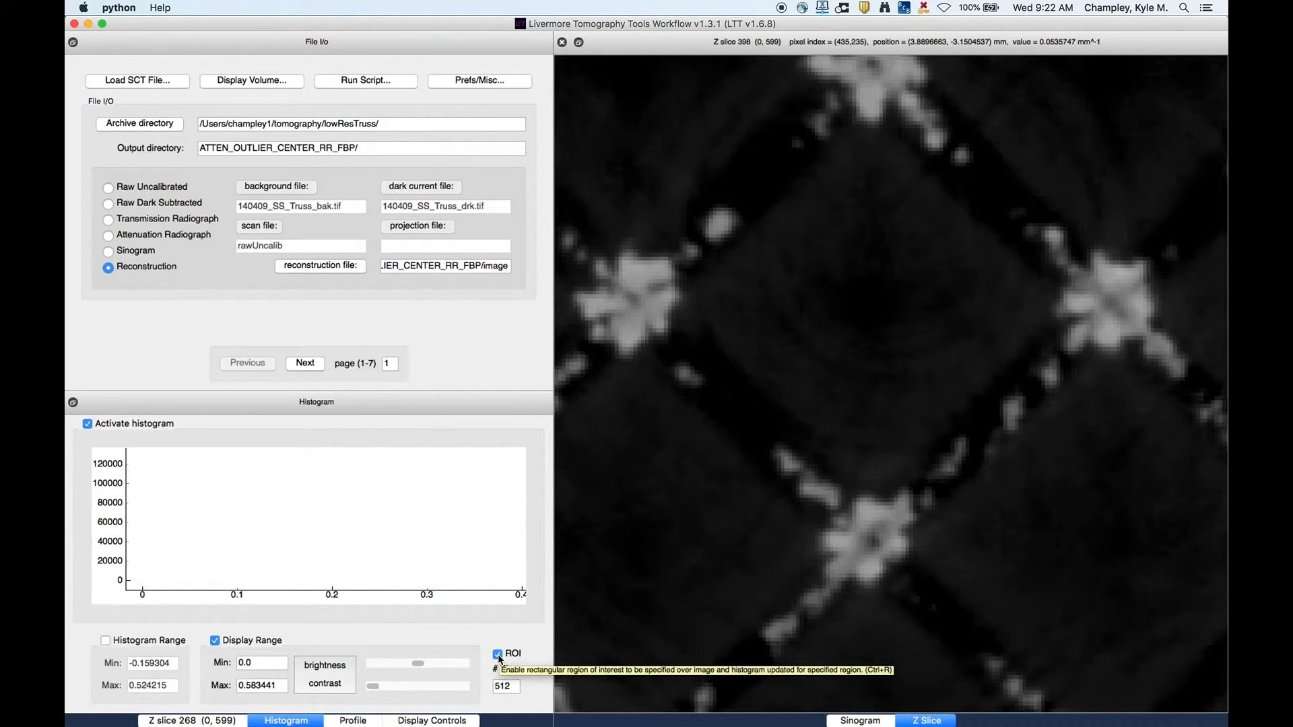
- Draw a rectangular region of interest around the lower central truss node and zoom the slice view to it
drag(753, 423, 960, 615)
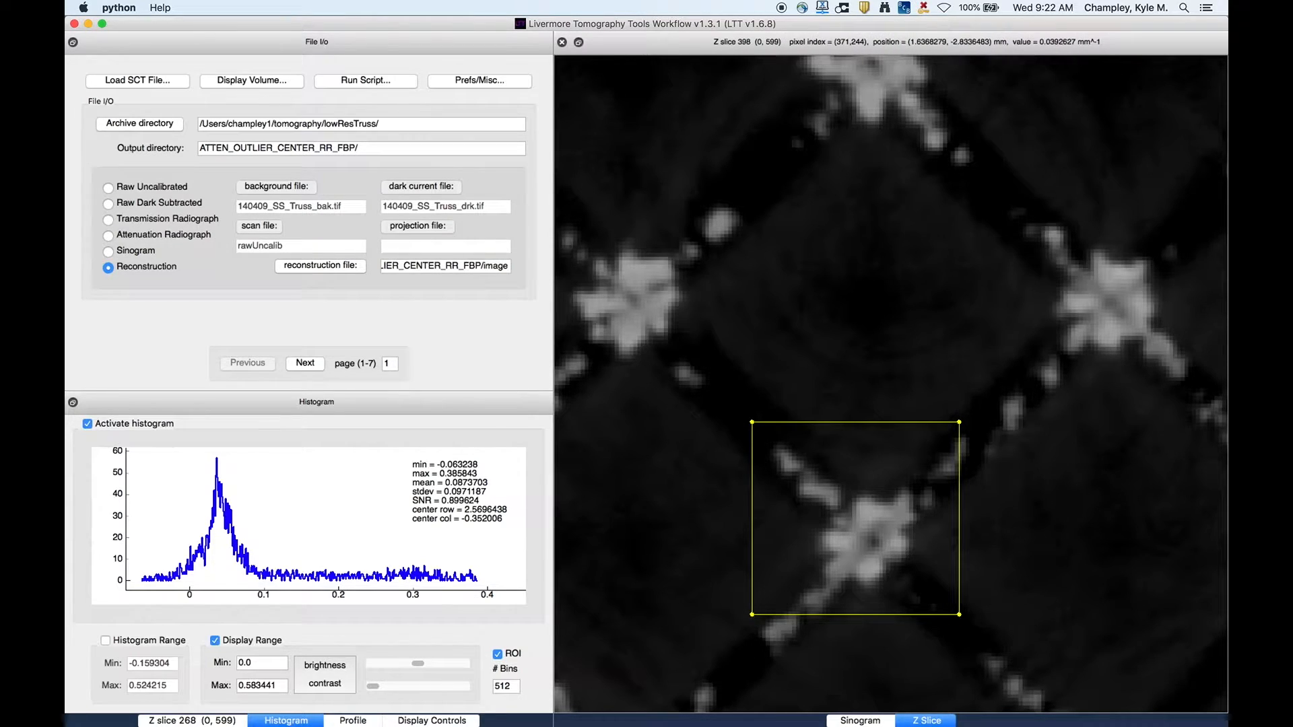
click(185, 720)
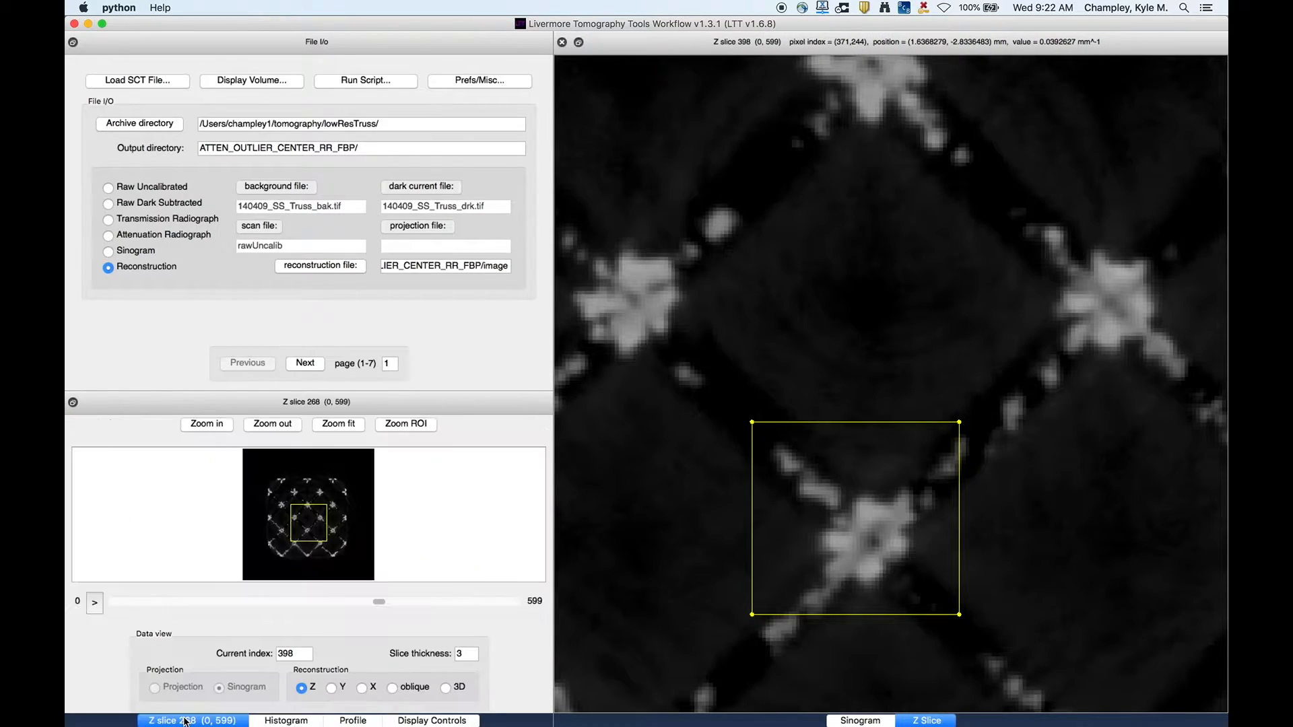
click(402, 426)
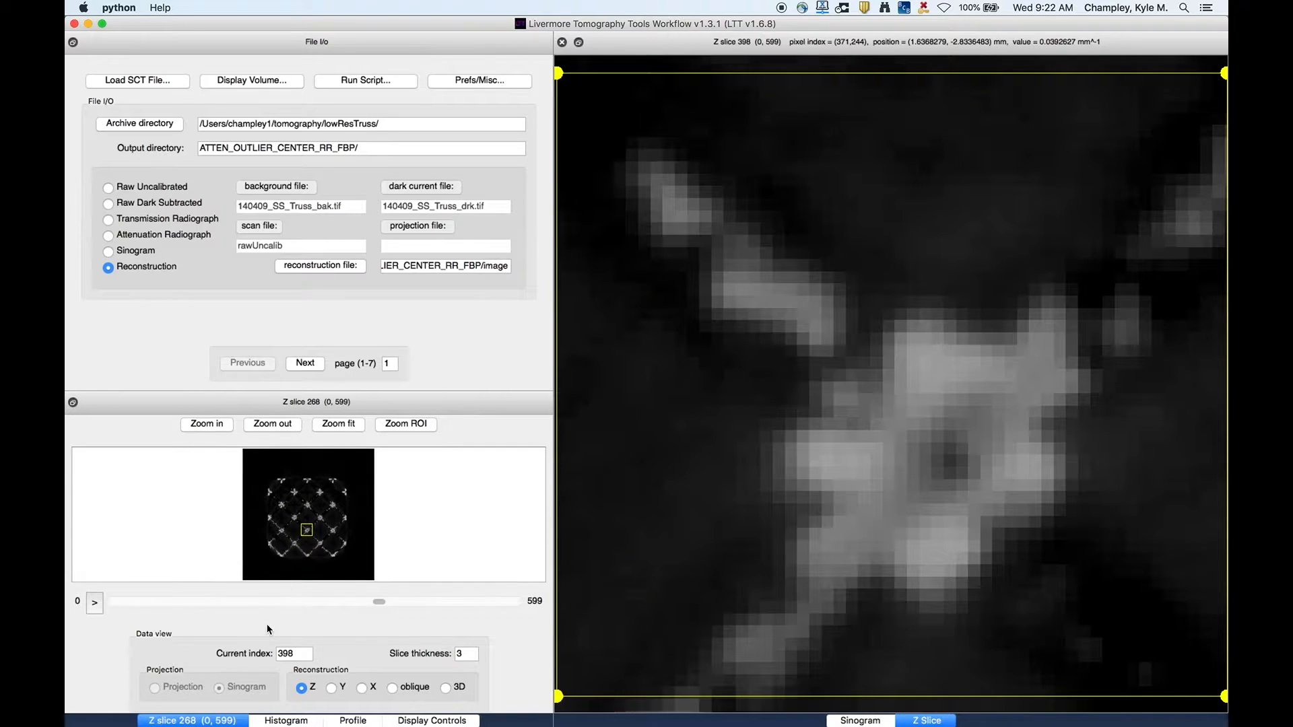
- Zoom the slice view back out to show the whole lattice
click(286, 720)
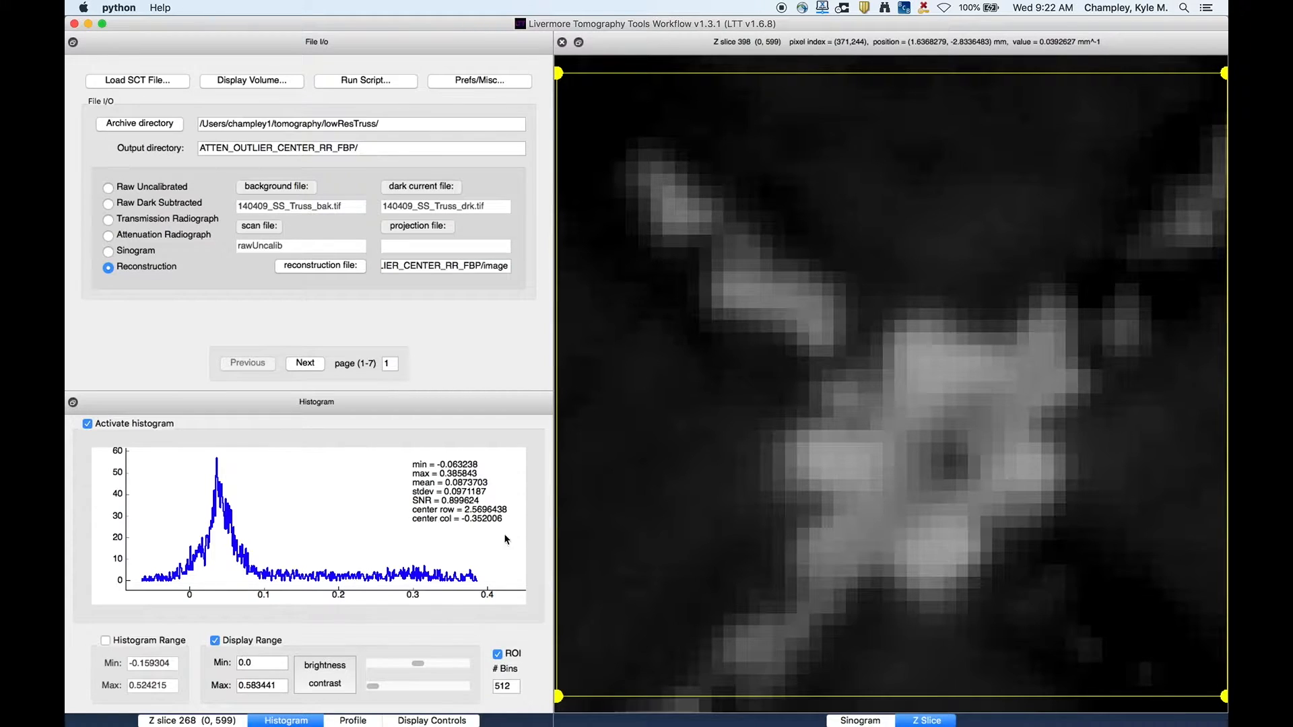
click(199, 721)
click(272, 424)
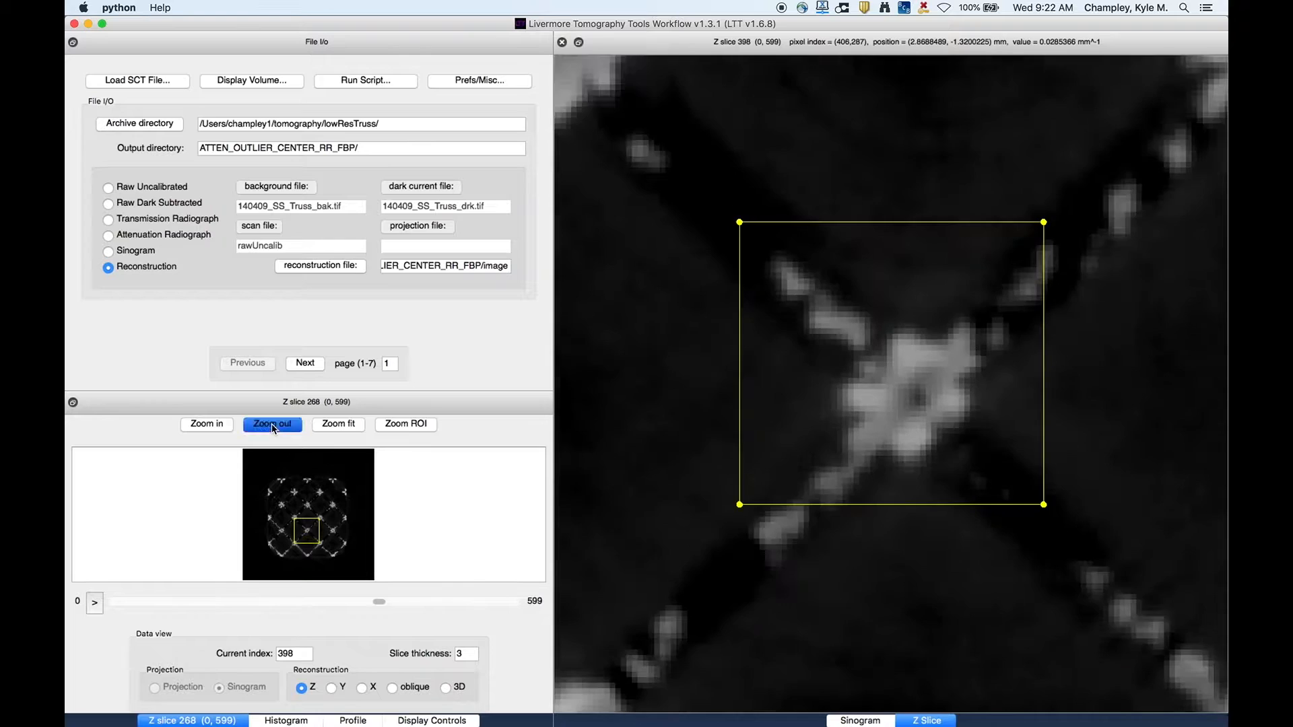
click(272, 424)
click(272, 424)
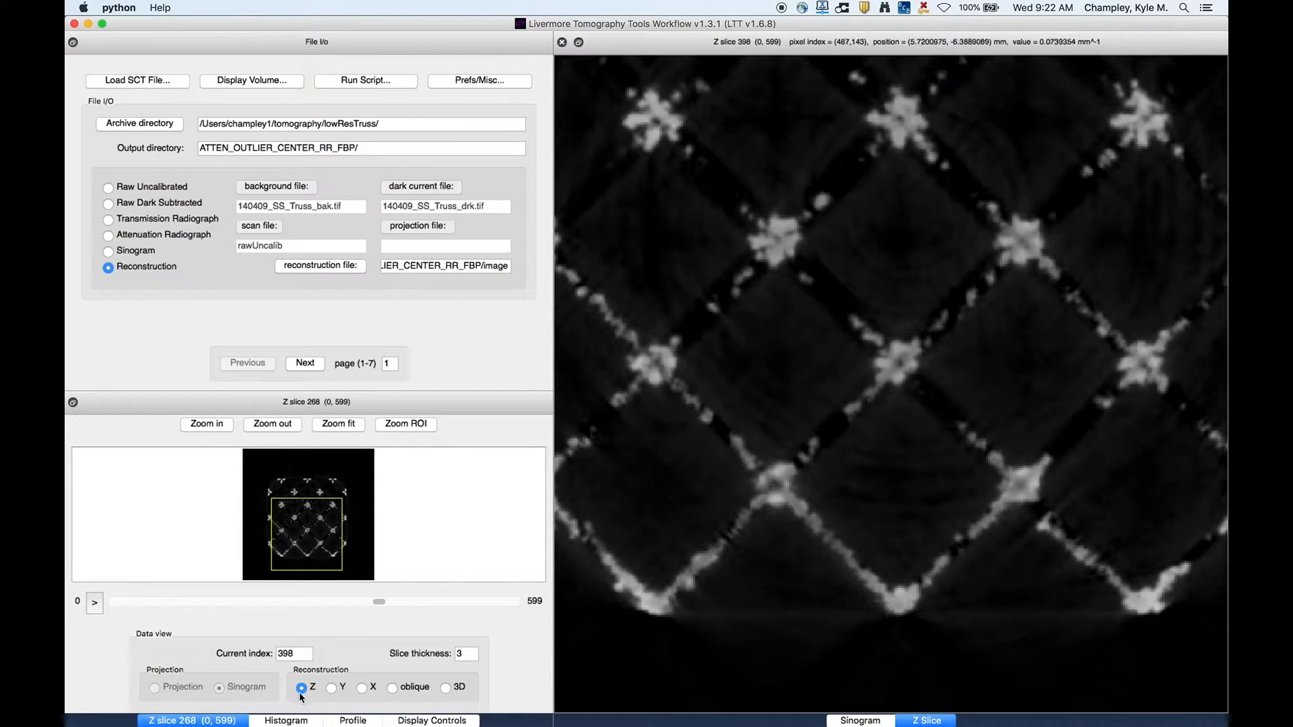
- Disable the histogram ROI and set the display range maximum to 0.1
click(288, 721)
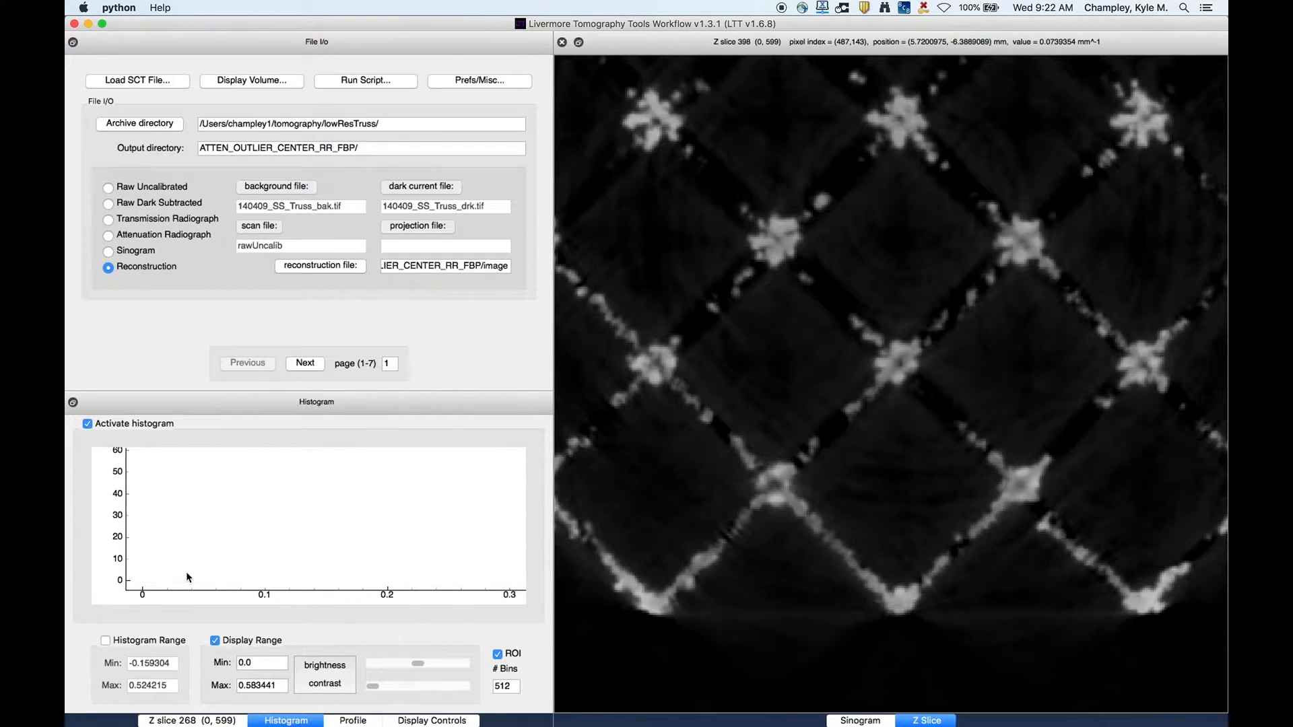
click(498, 655)
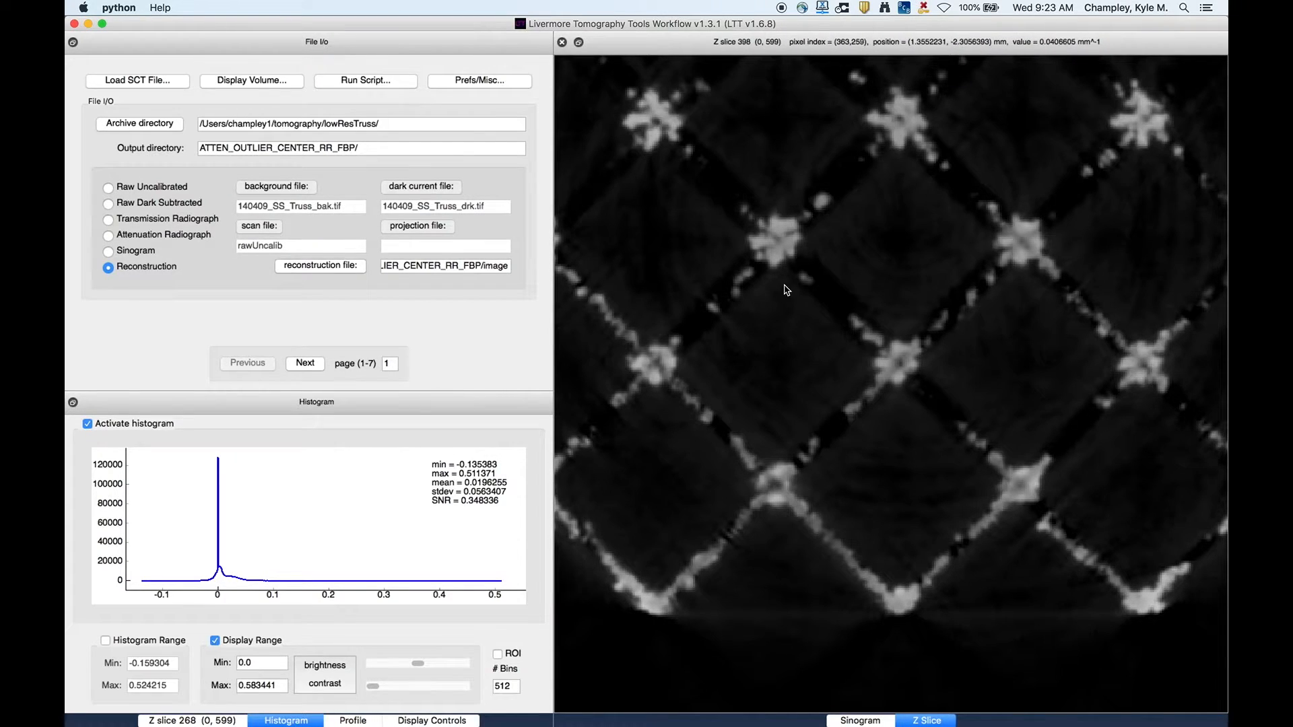
double_click(247, 685)
text(0.1)
key(Return)
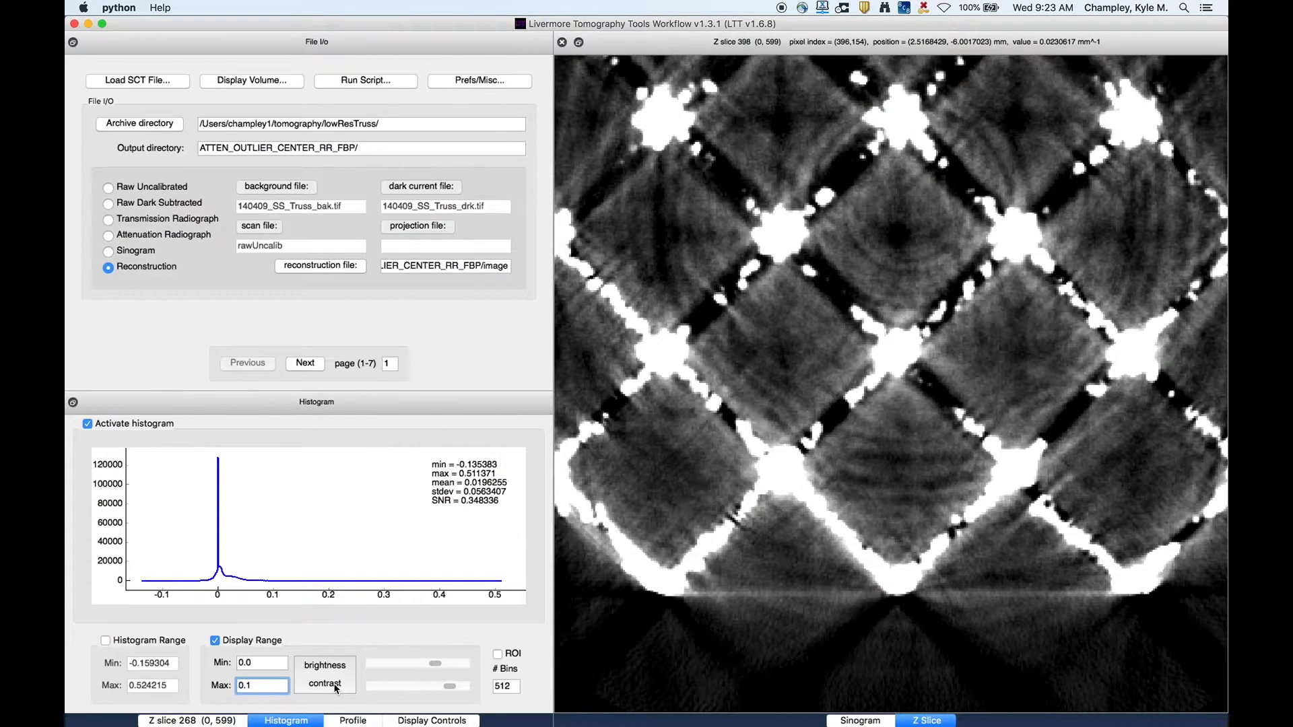
- Switch the display sliders to min/max mode and widen the display range to about -0.139 to 0.509
drag(436, 664, 425, 689)
click(325, 676)
drag(390, 667, 463, 689)
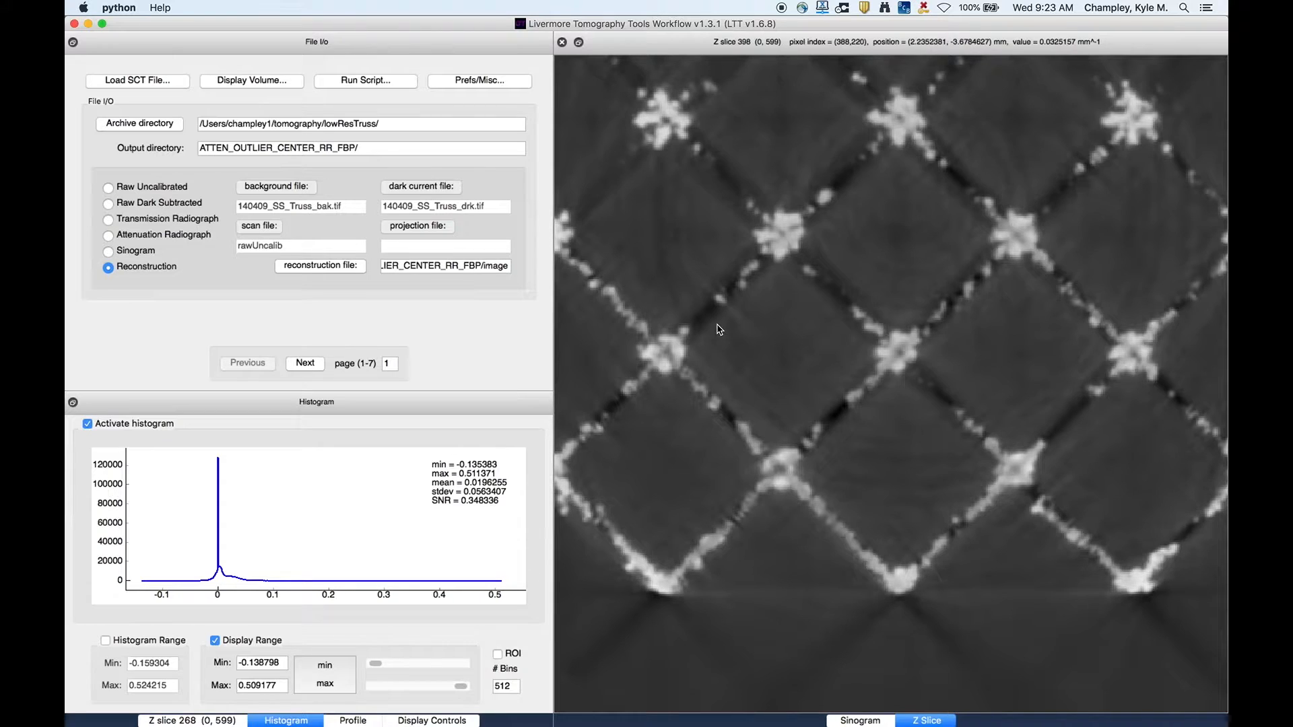
- Re-enable the ROI and draw a rectangle over an empty lattice cell left of center
click(498, 655)
drag(669, 241, 830, 369)
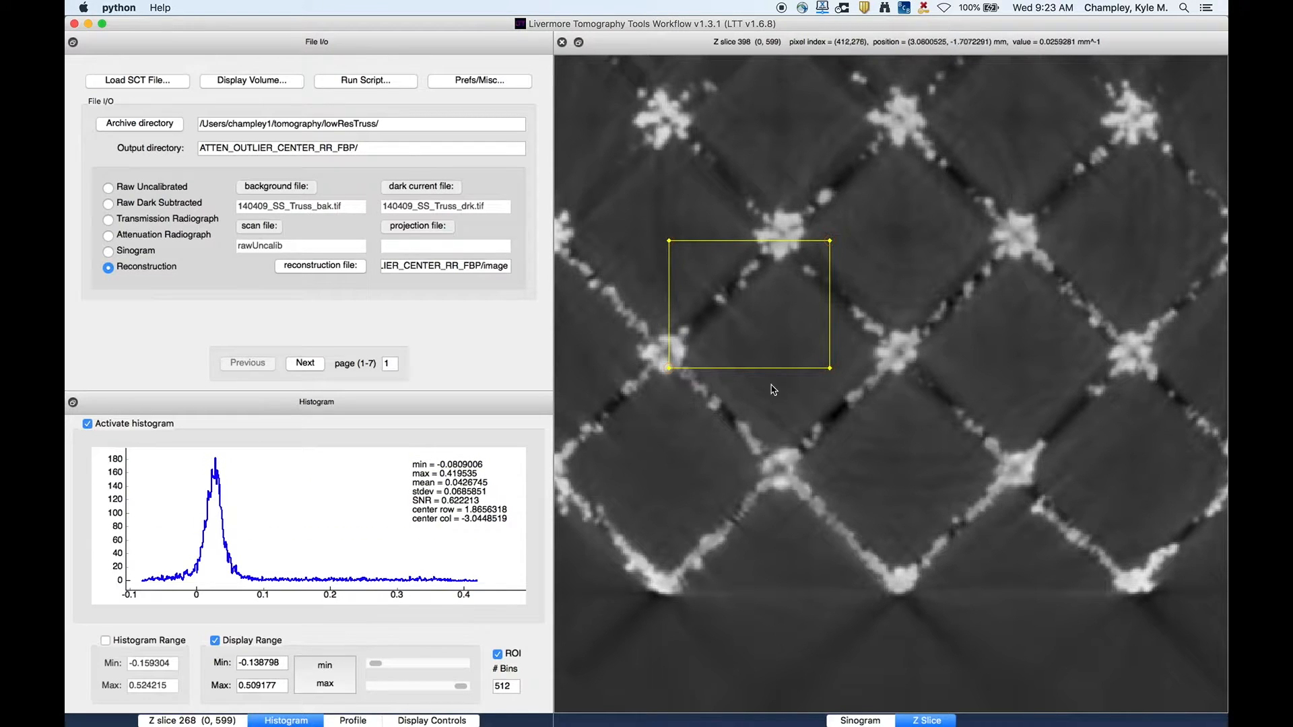
- Auto-scale the display range using a small ROI drawn inside an empty lattice cell
click(415, 721)
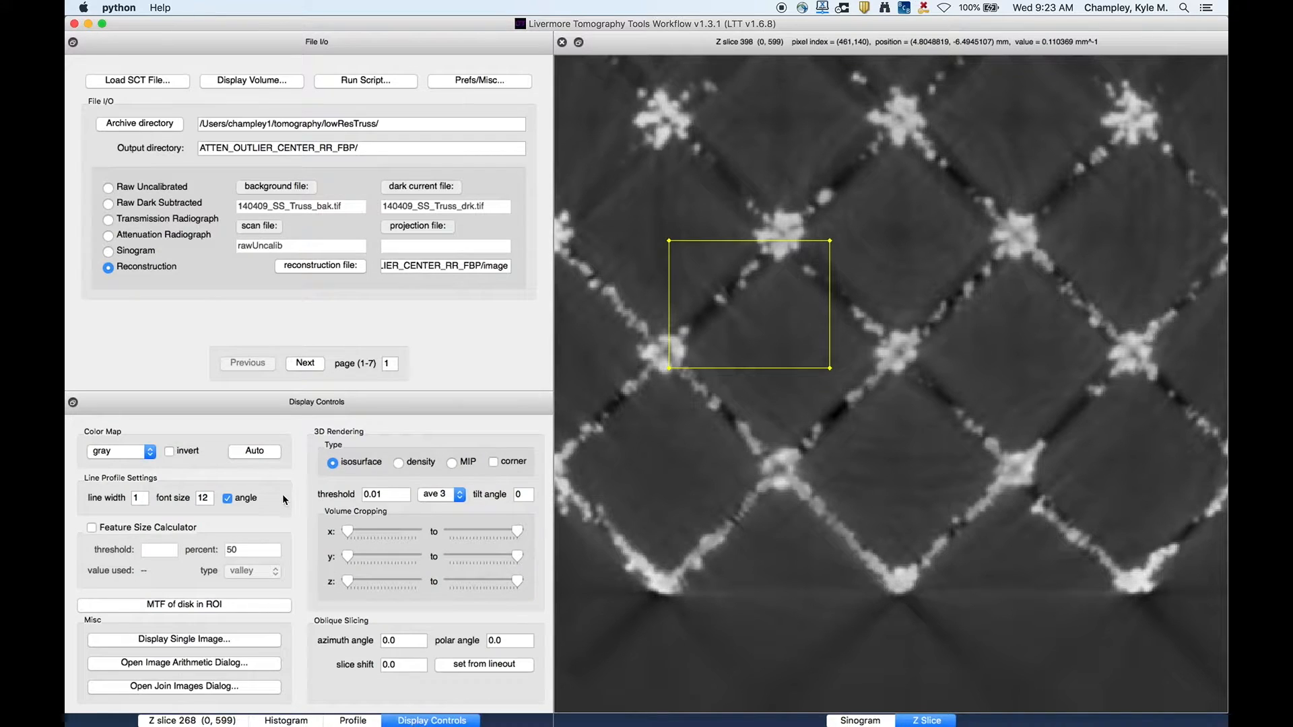
click(251, 450)
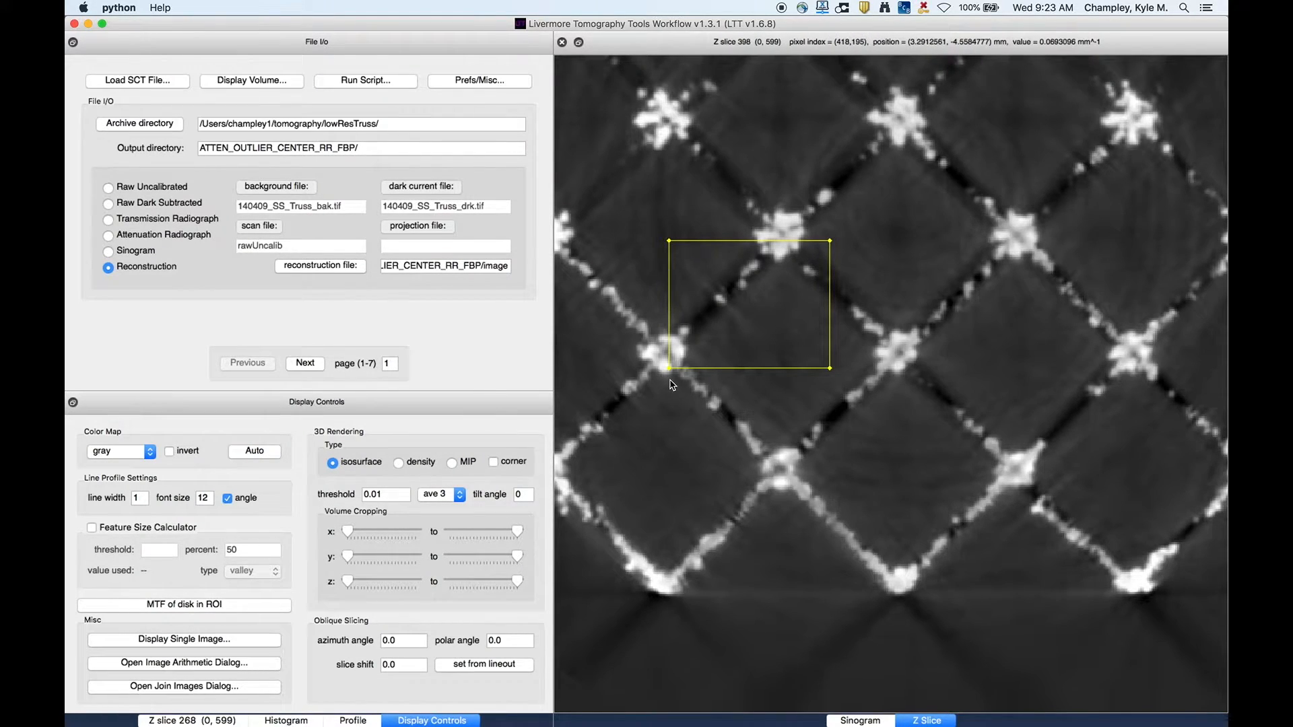
click(732, 306)
drag(752, 314, 812, 369)
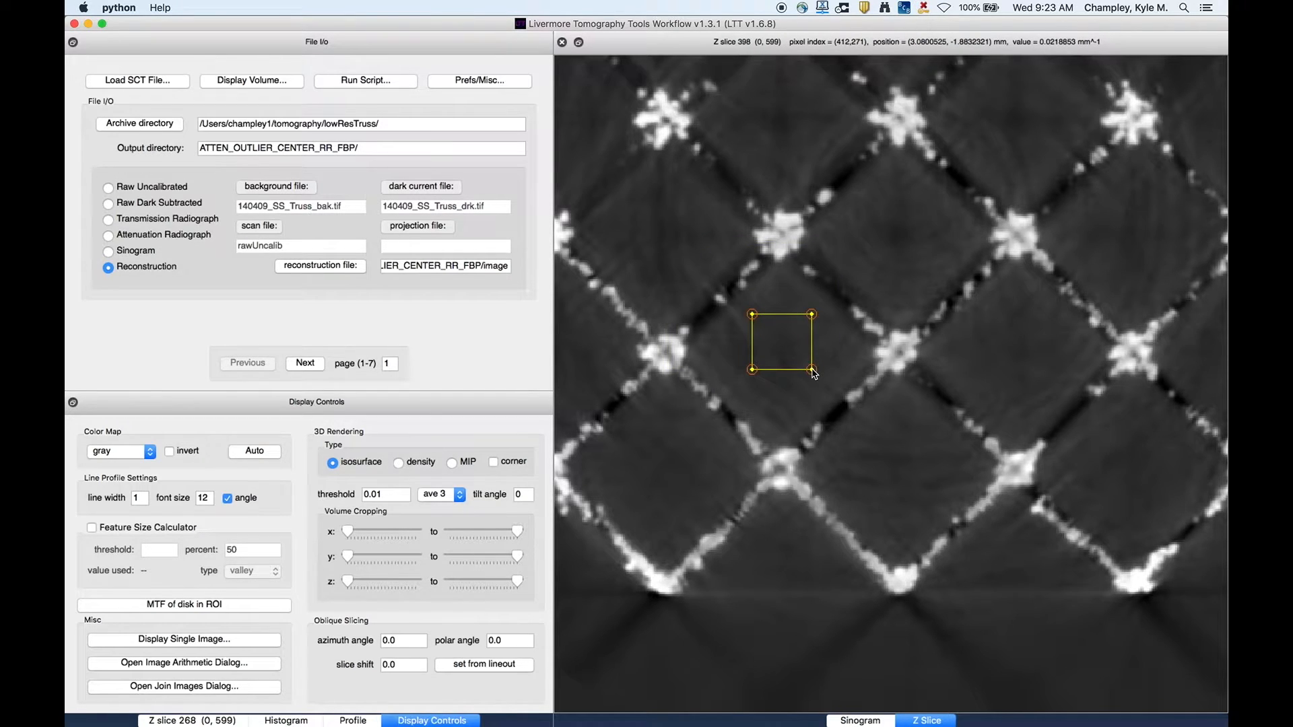
click(255, 451)
- Auto-scale the display range using an ROI drawn on the left truss node
click(656, 329)
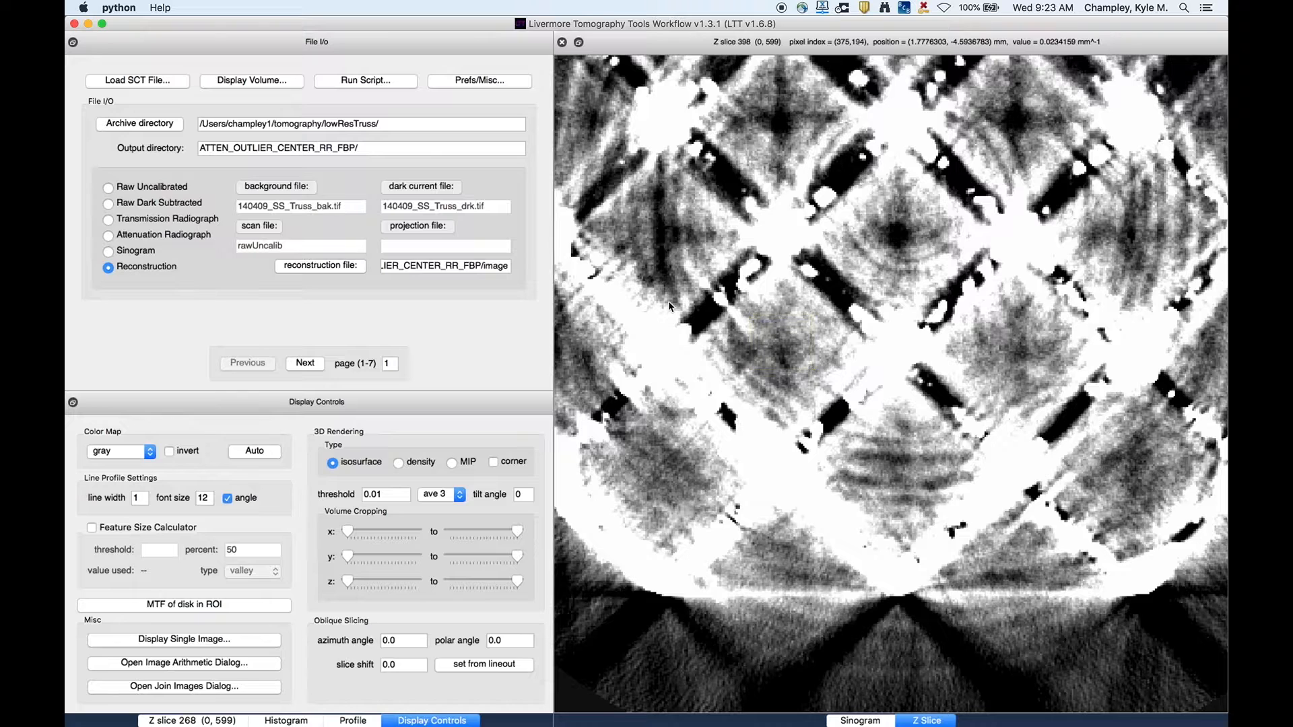
drag(640, 325, 678, 358)
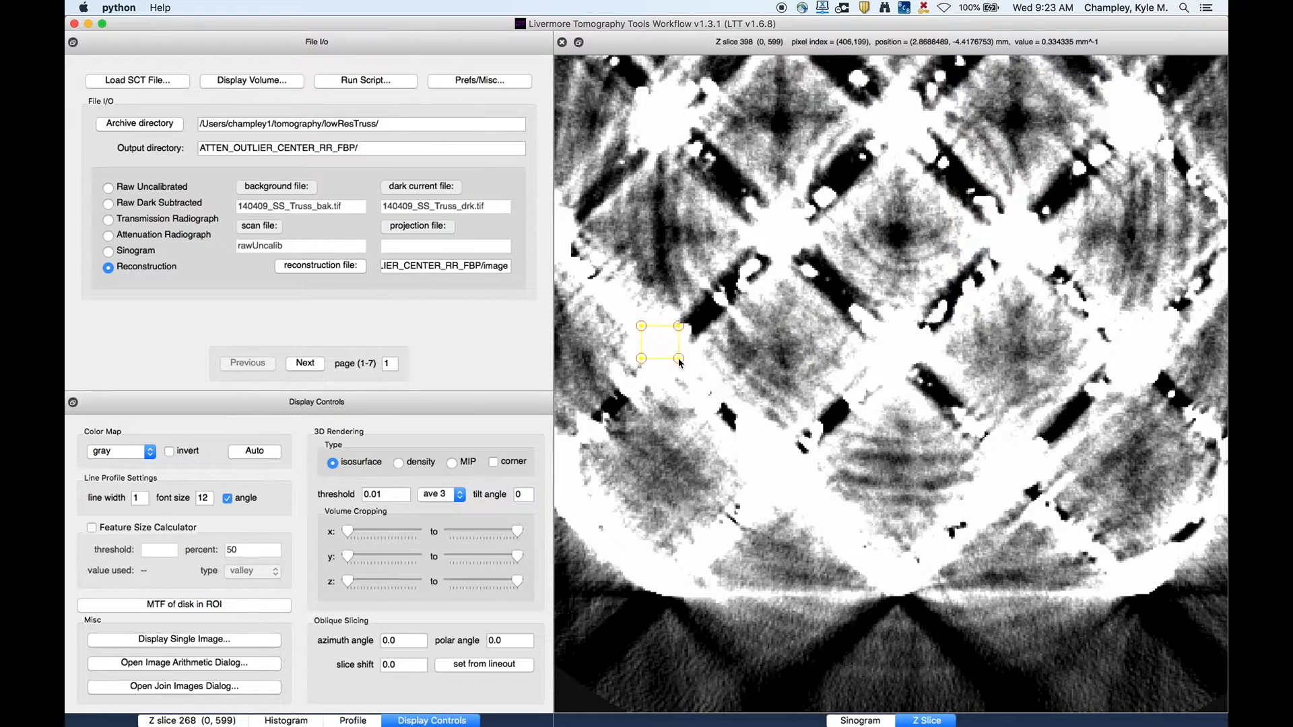
click(255, 451)
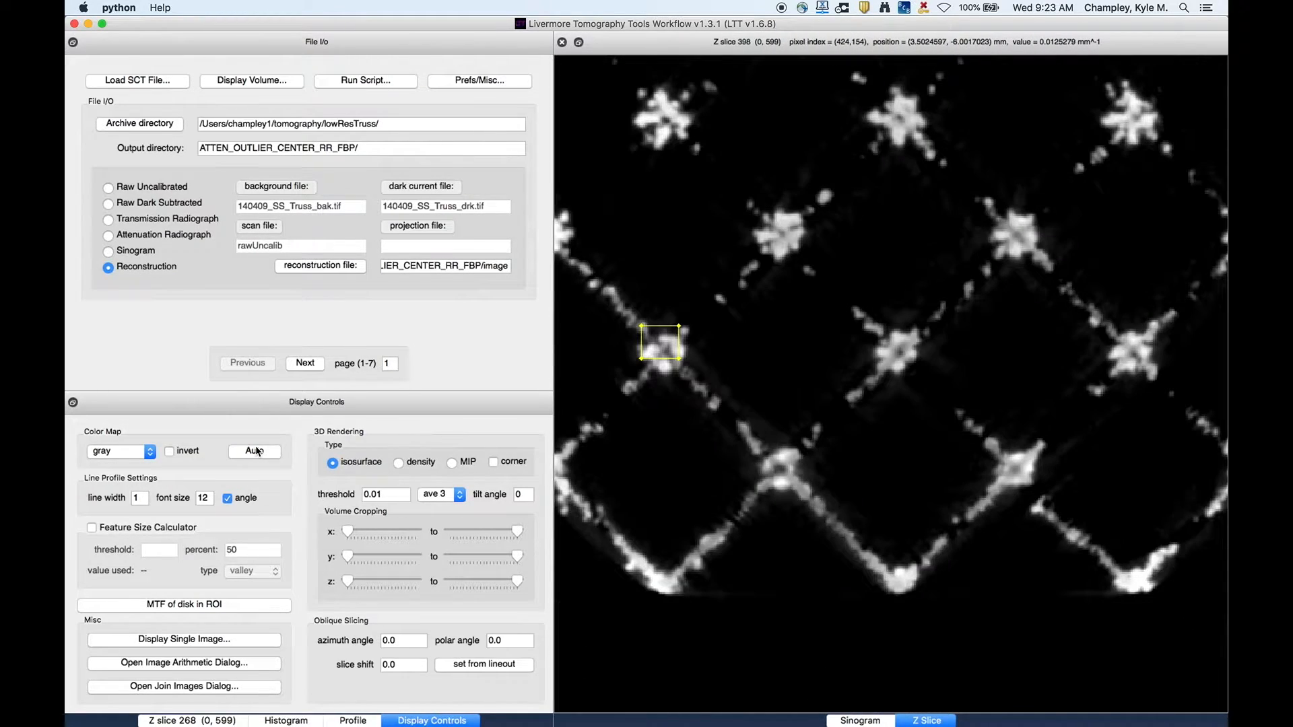
- Clear the ROI and reset the display to its full range
click(790, 368)
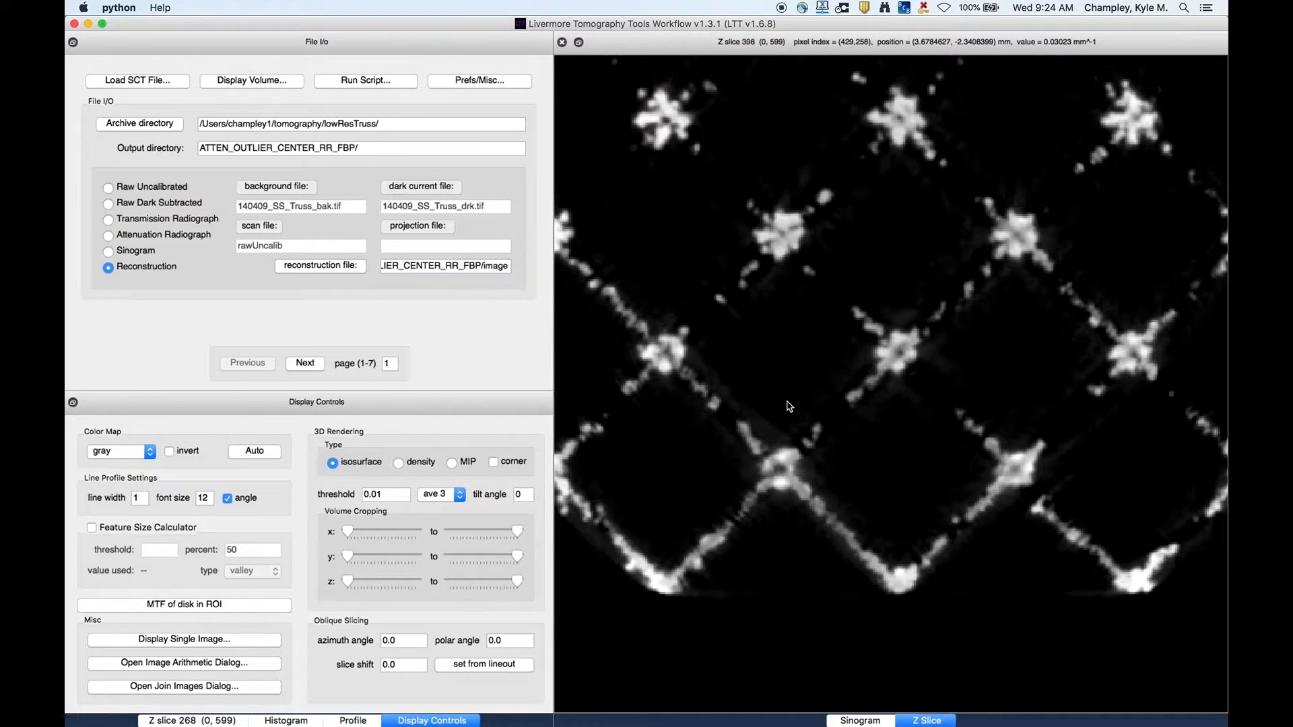
key(ctrl+a)
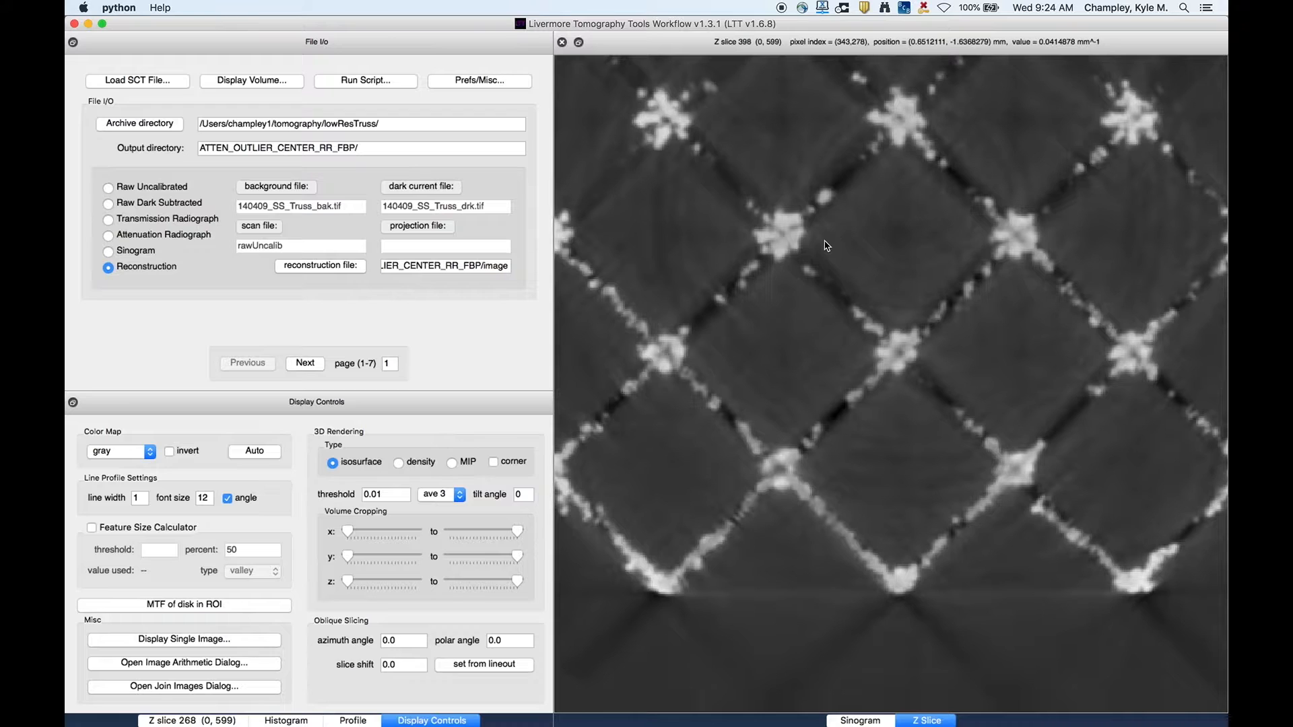
- Step through the available color maps, ending on the color map named color
click(124, 453)
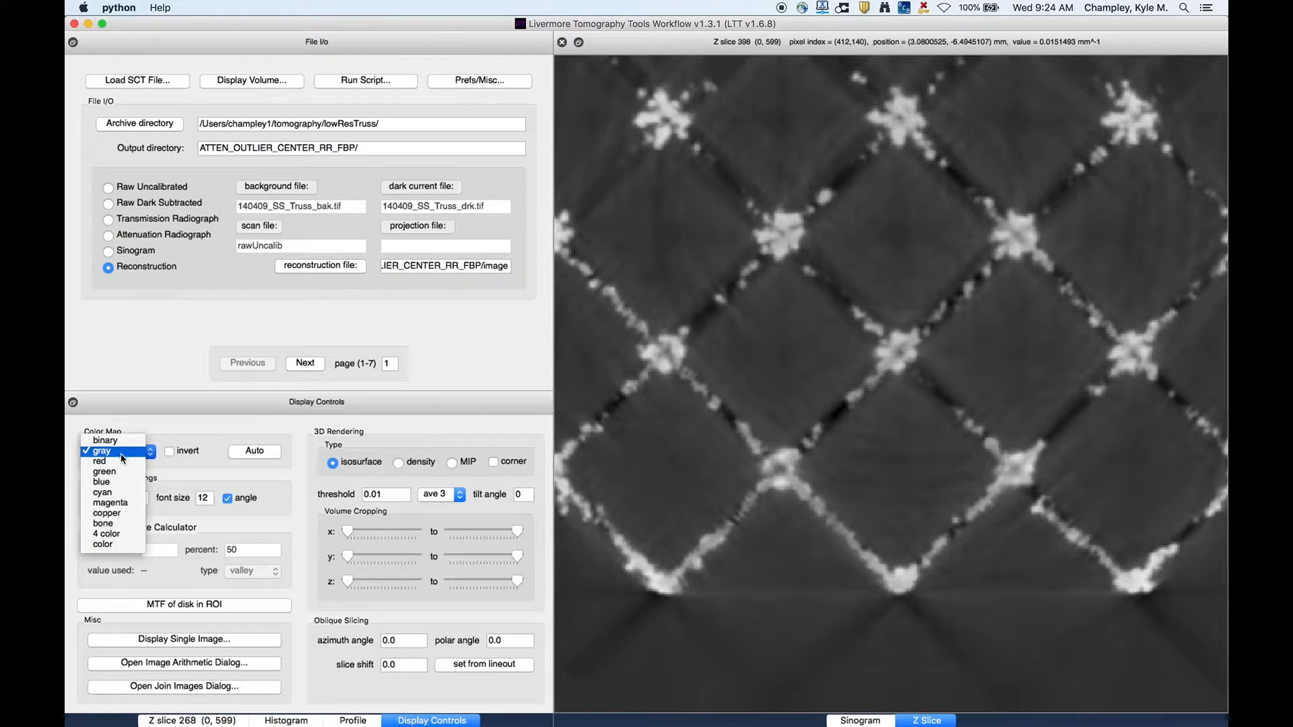
click(121, 462)
key(Down)
key(Down)
key(Down)
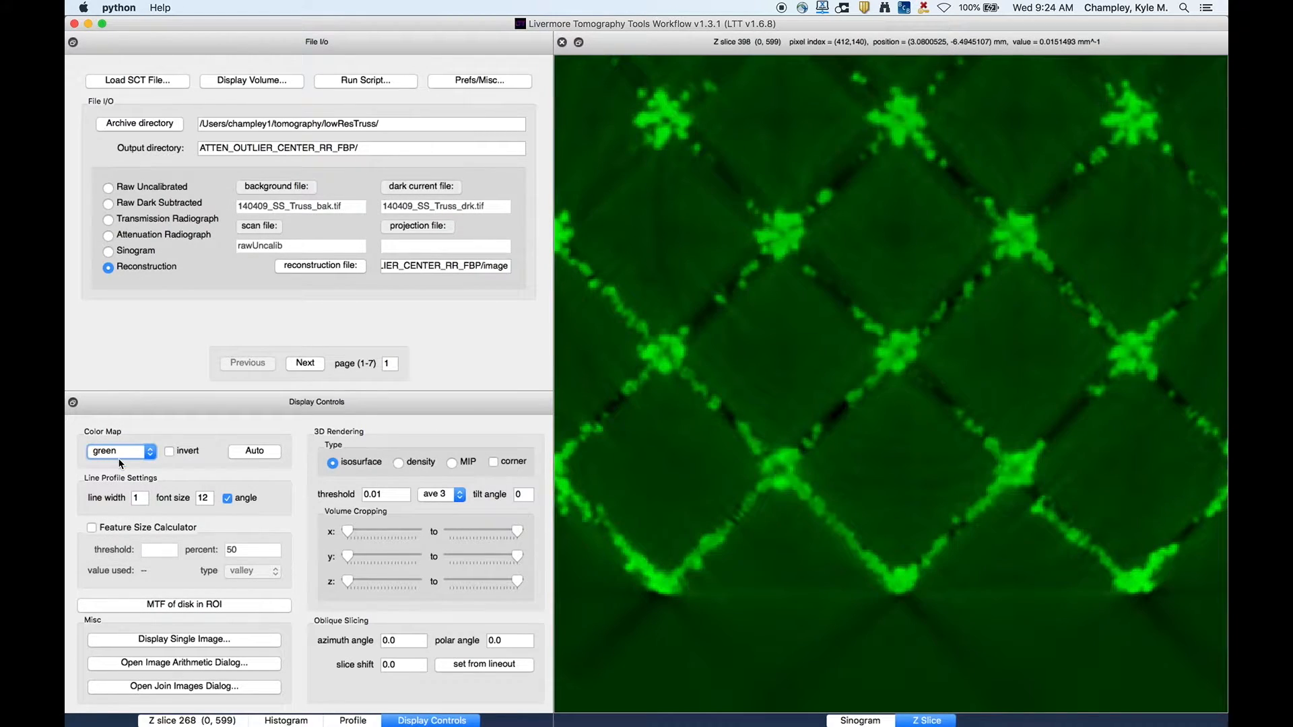
key(Down)
key(Down)
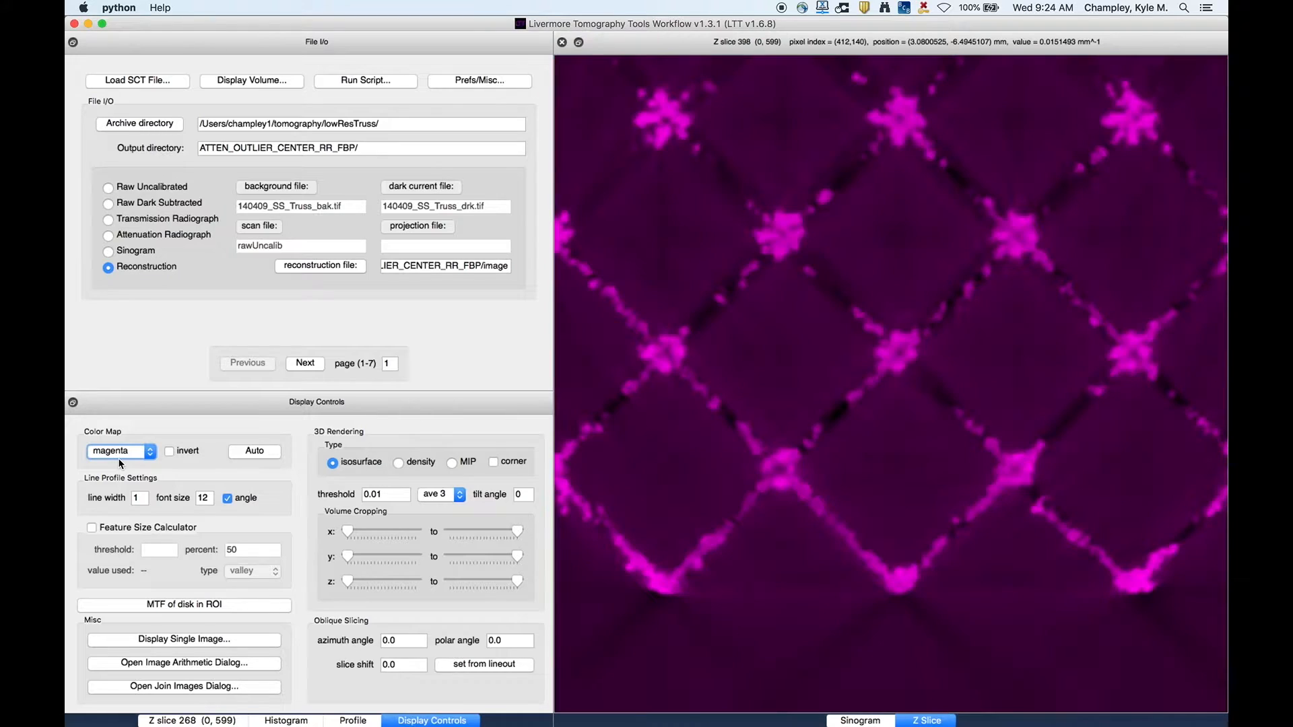
key(Down)
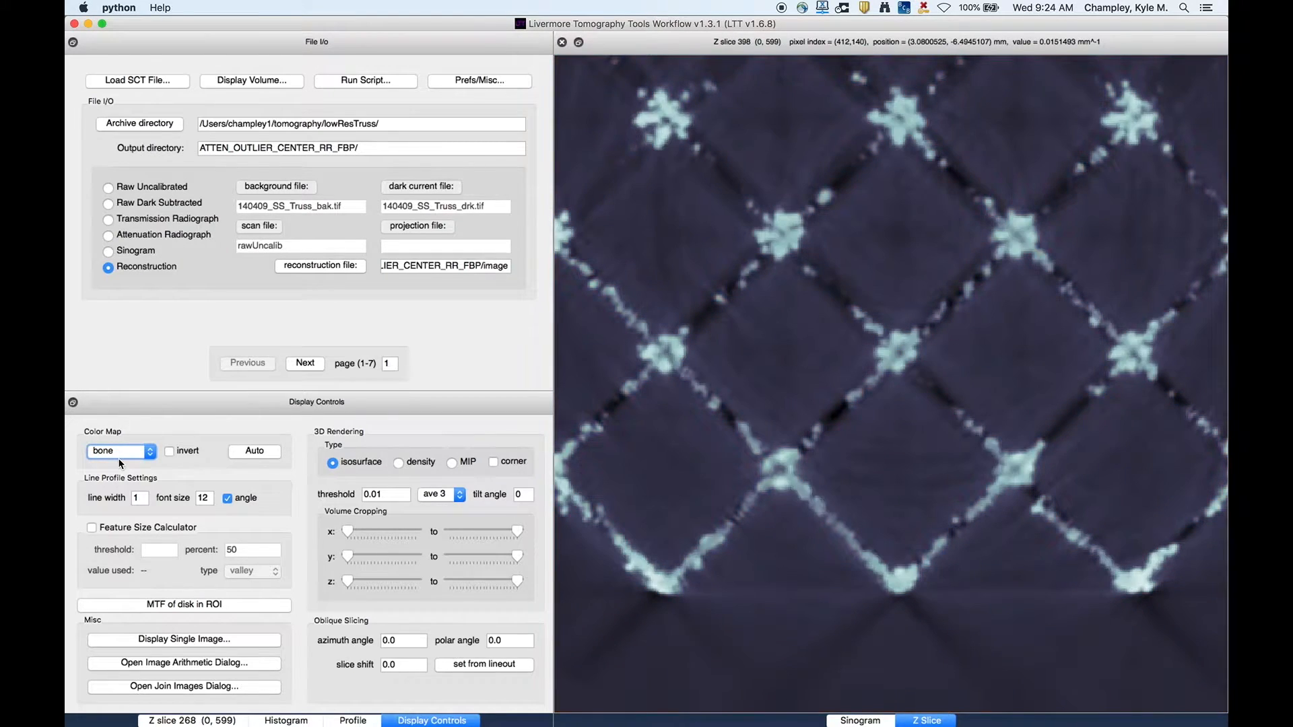
key(Down)
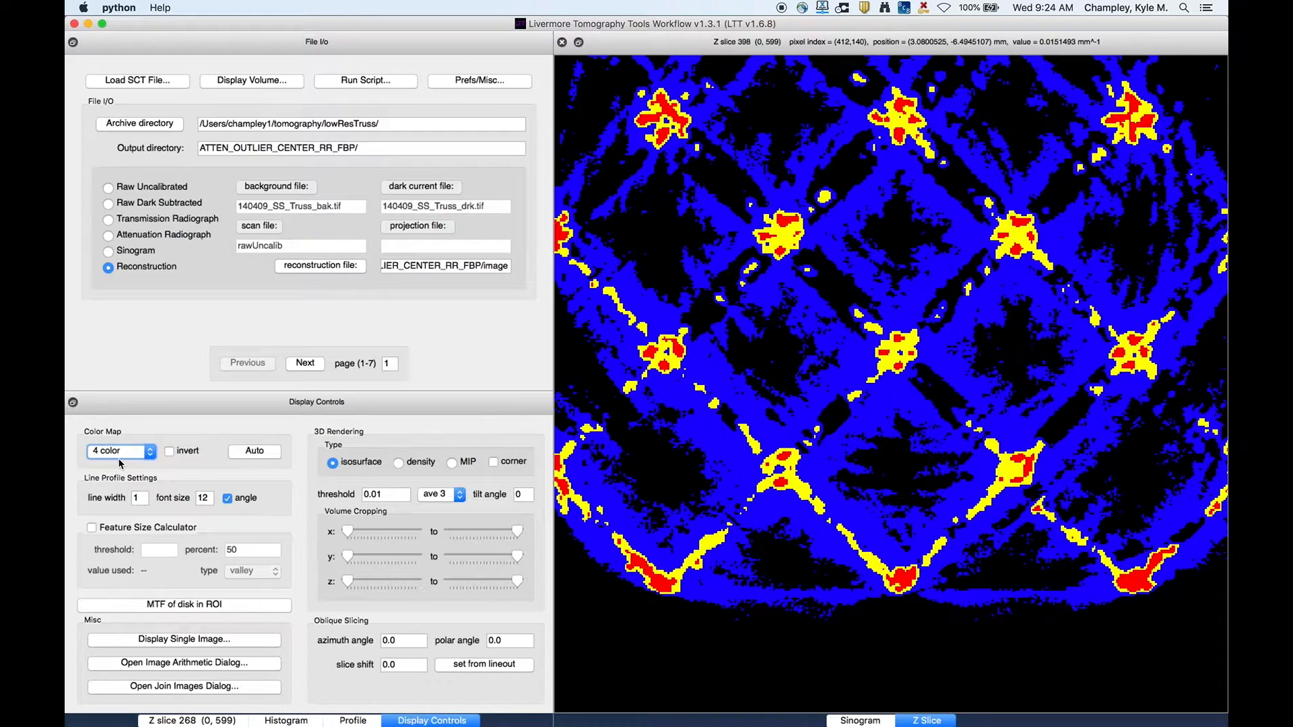
key(Down)
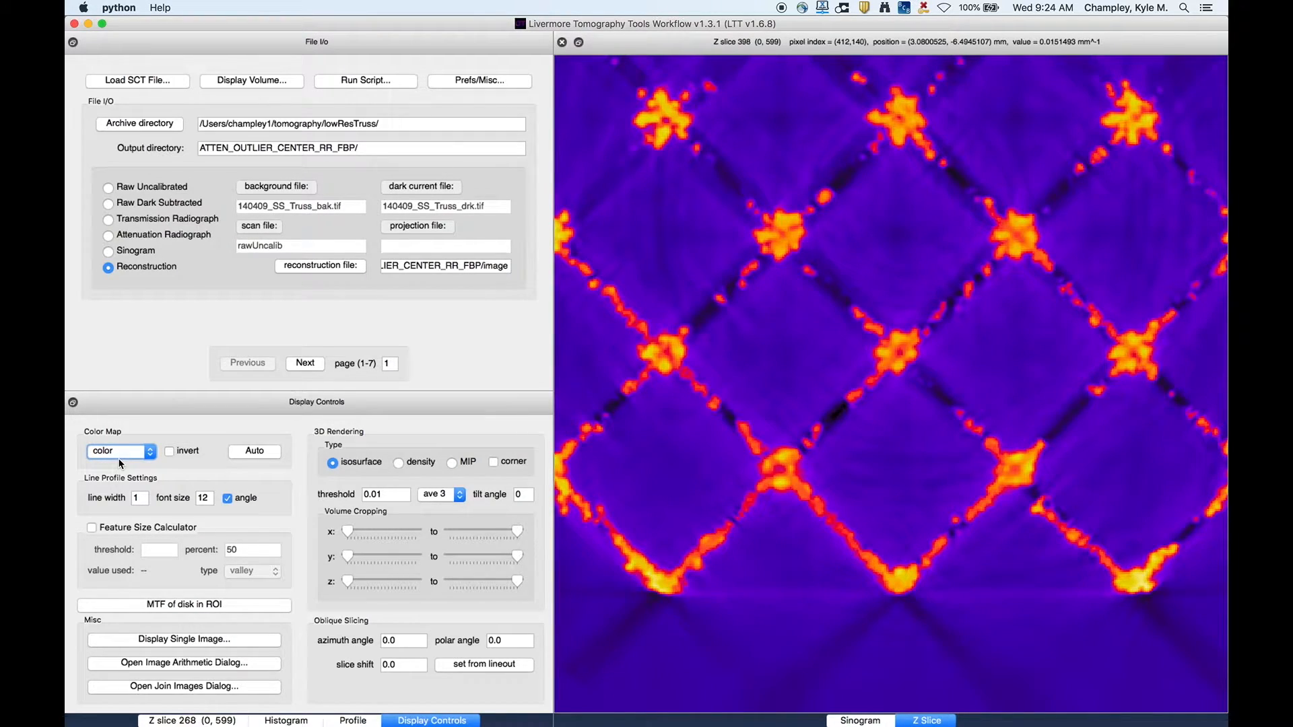
- Set the color map to binary
click(799, 384)
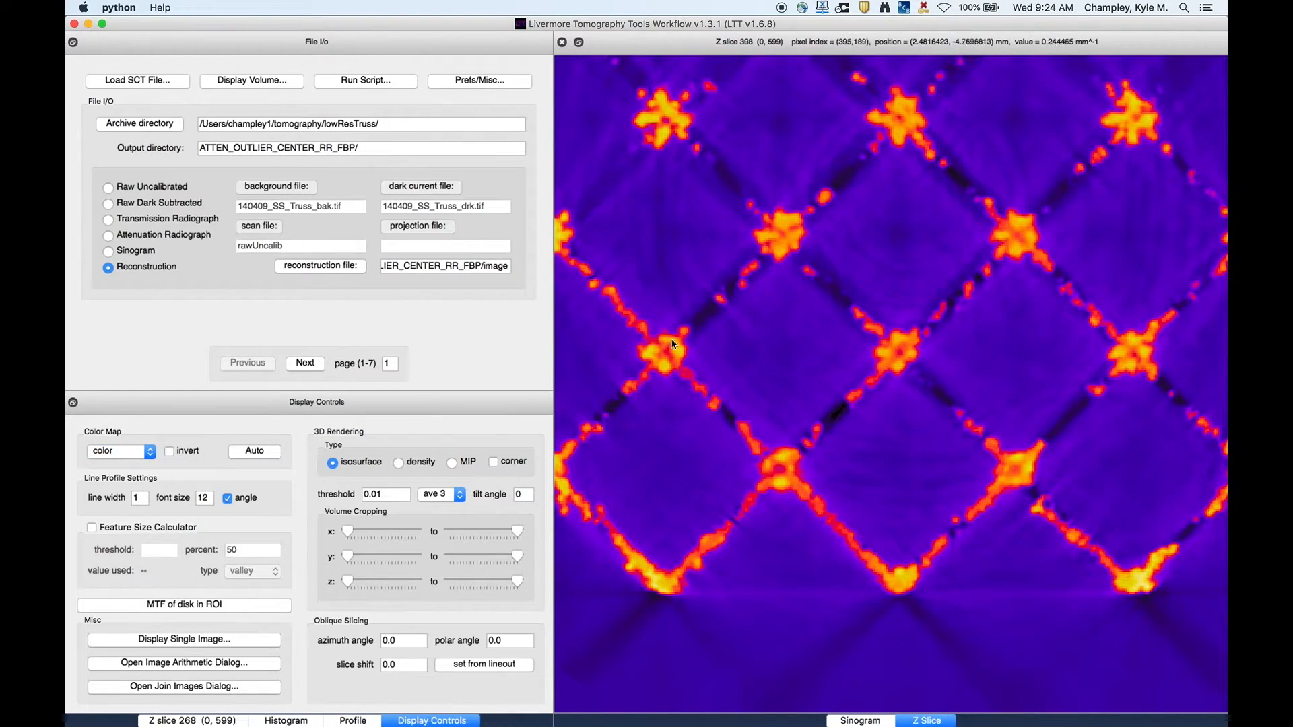
click(170, 454)
click(170, 453)
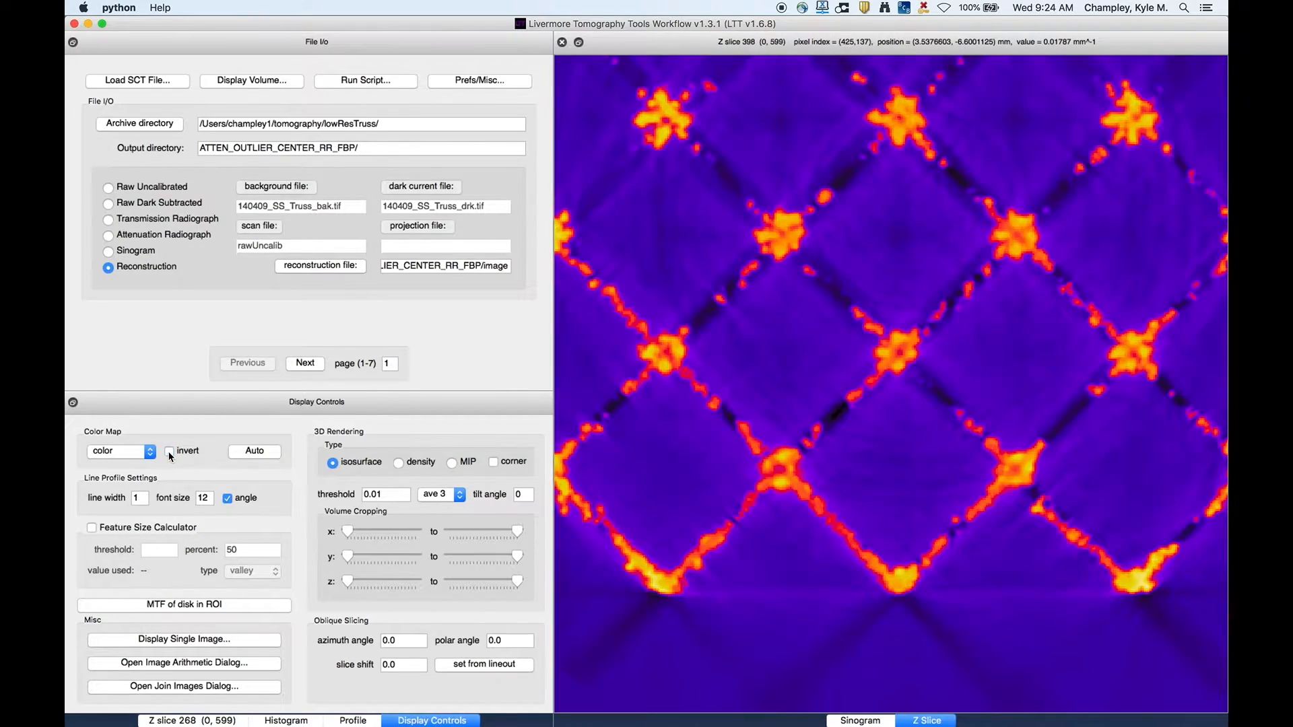
click(123, 452)
click(115, 348)
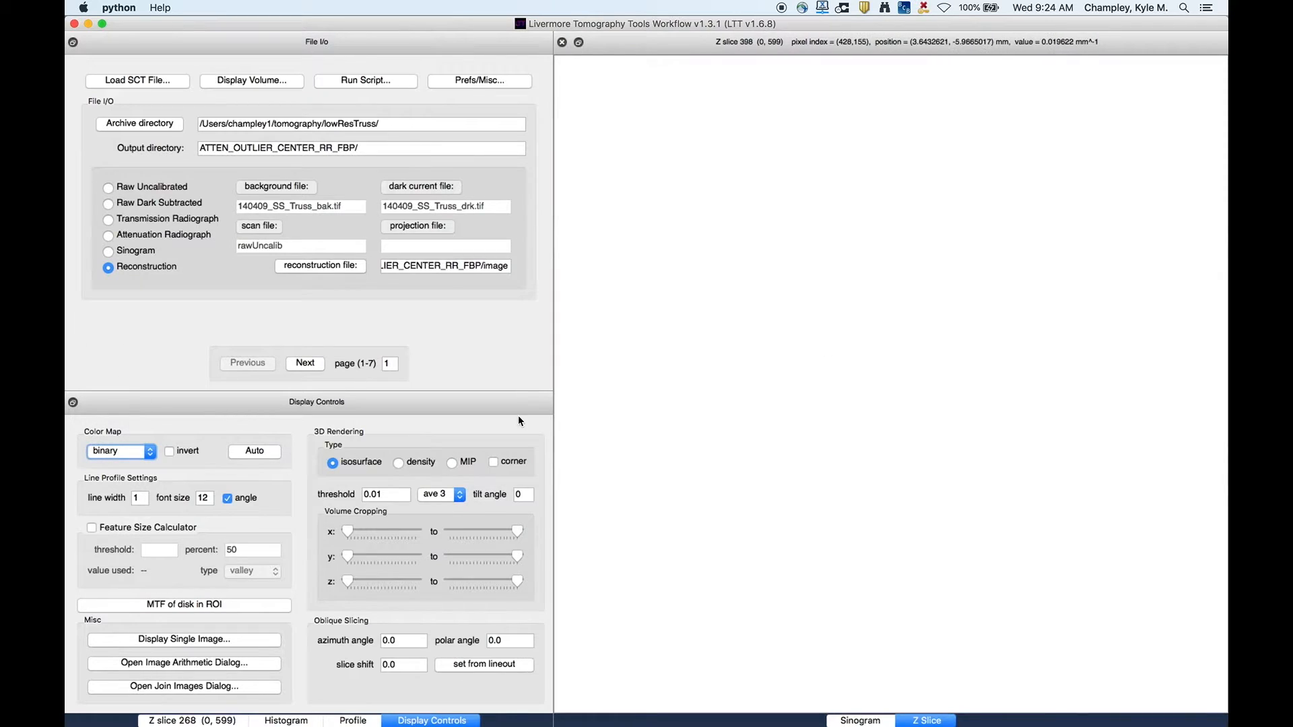
- Set the display range minimum to 0.1 and maximum to 0.2
click(206, 720)
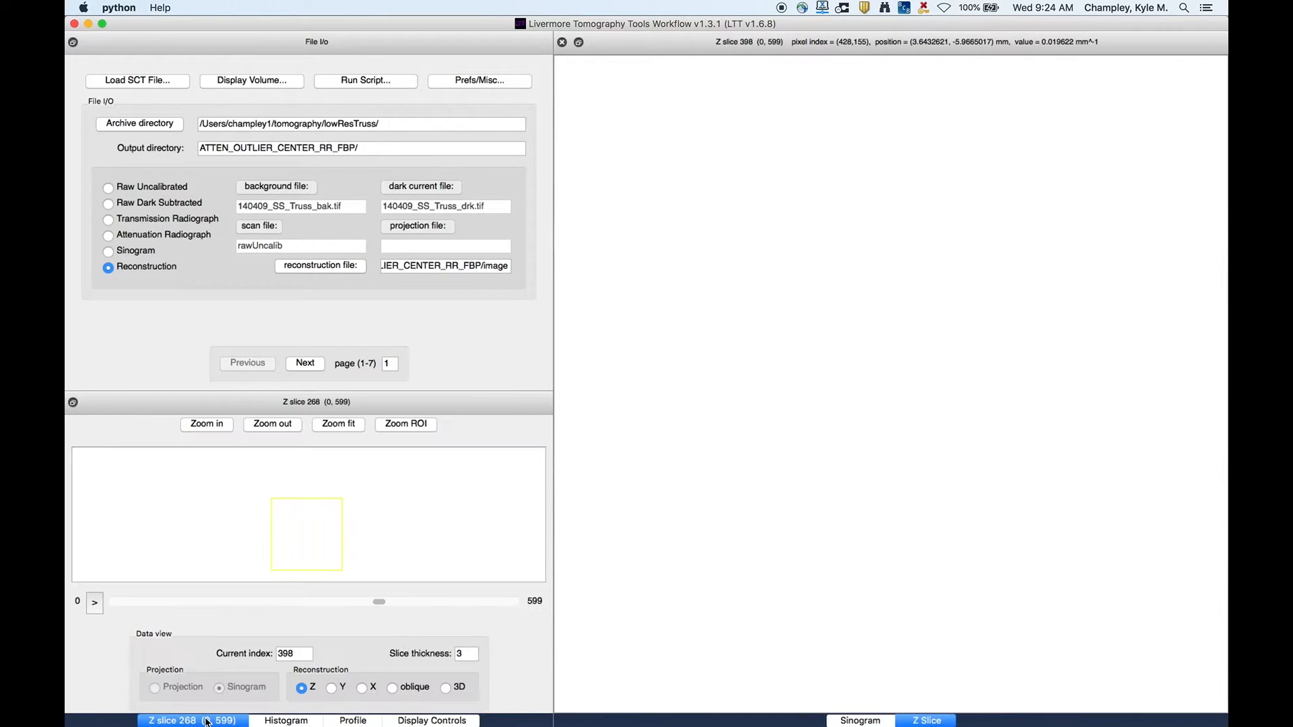
click(287, 720)
drag(283, 663, 183, 663)
text(0.1)
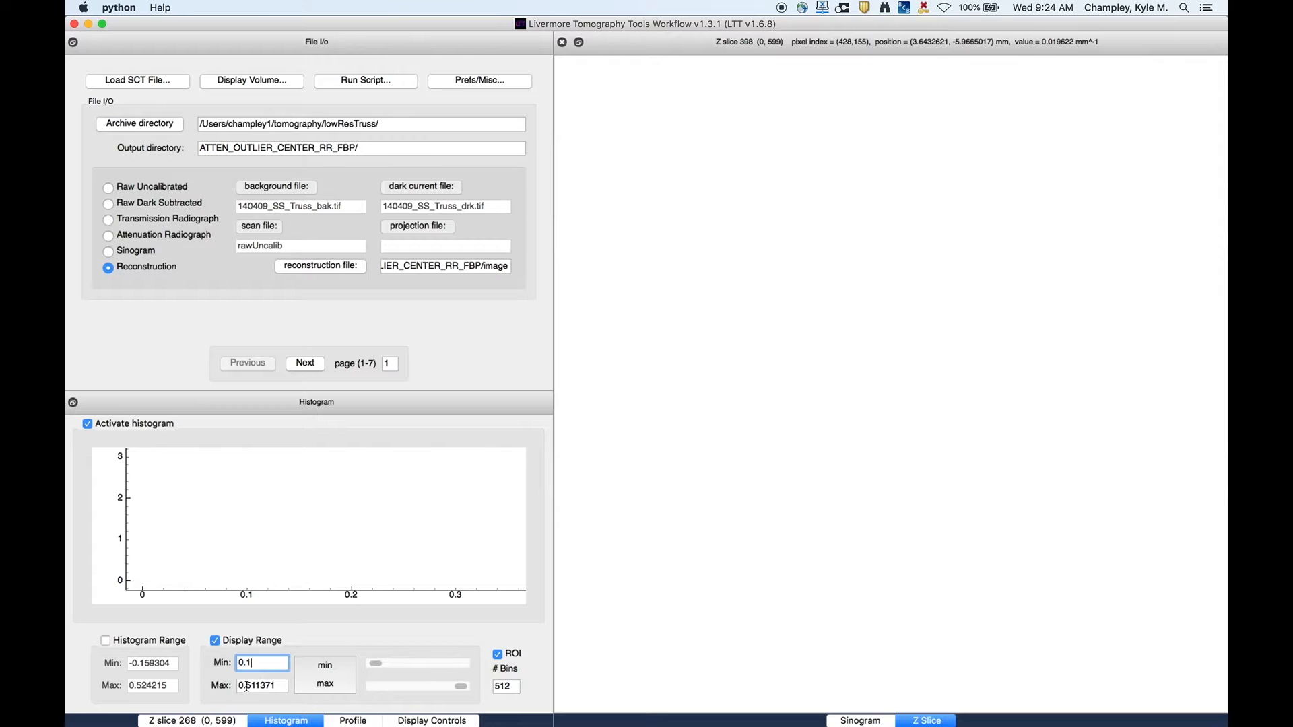
key(Tab)
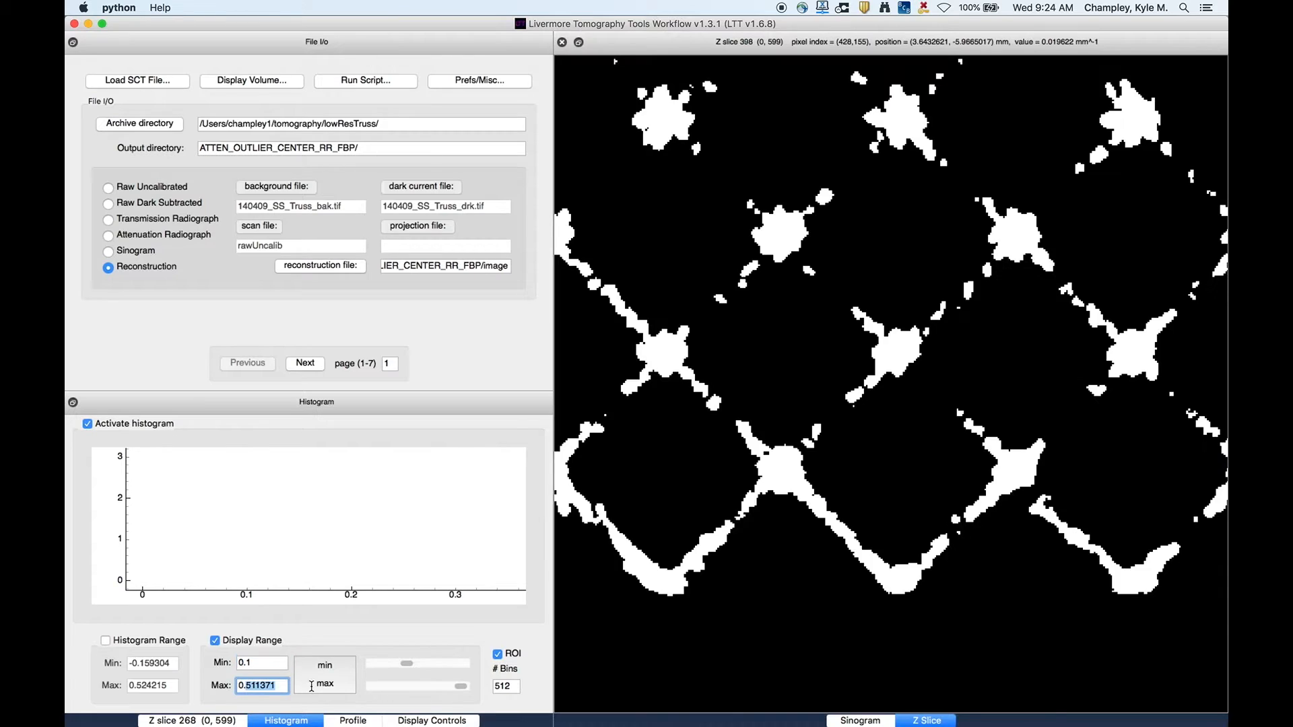
text(0.2)
key(Return)
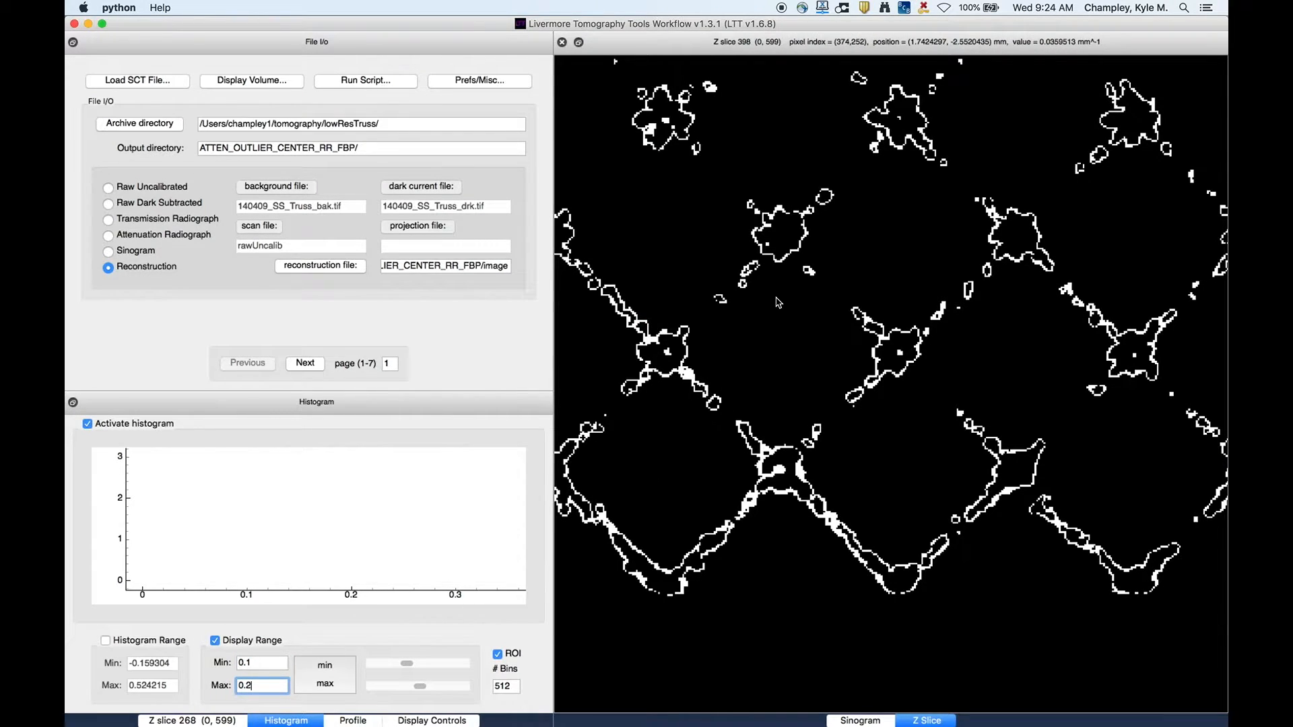
- Set the color map back to gray
click(430, 720)
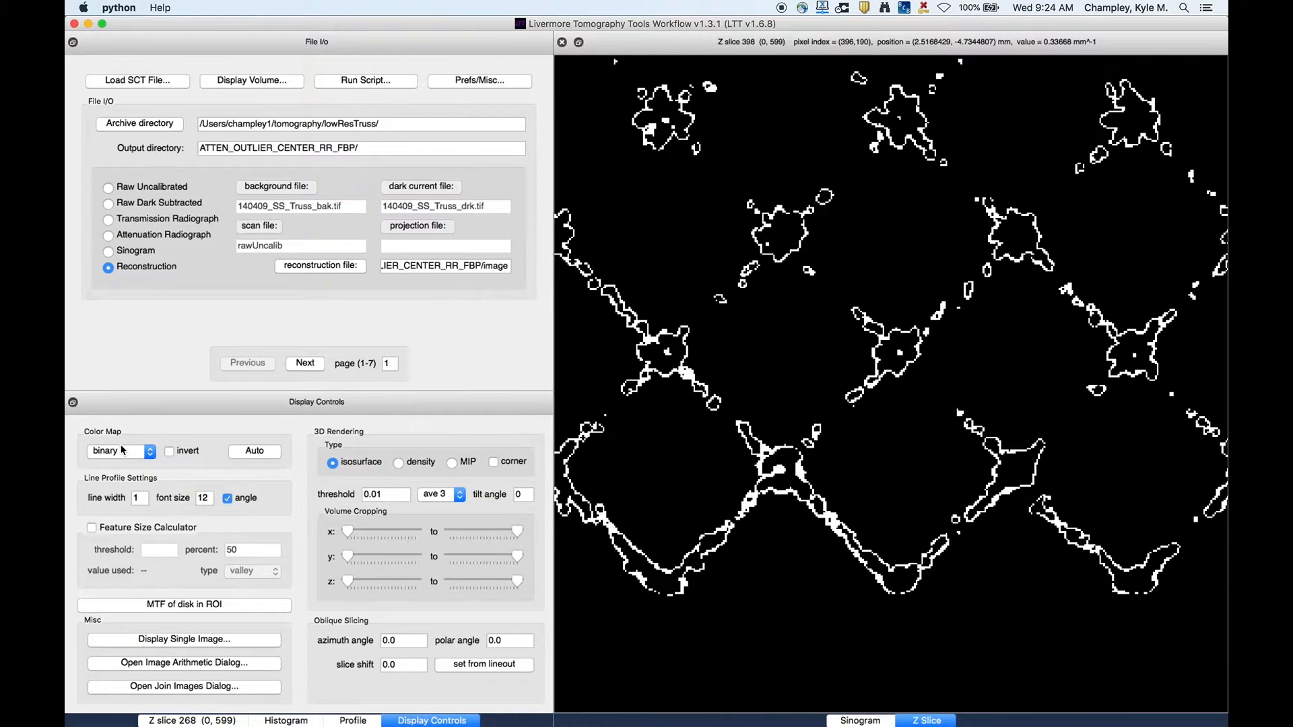
click(121, 450)
click(121, 462)
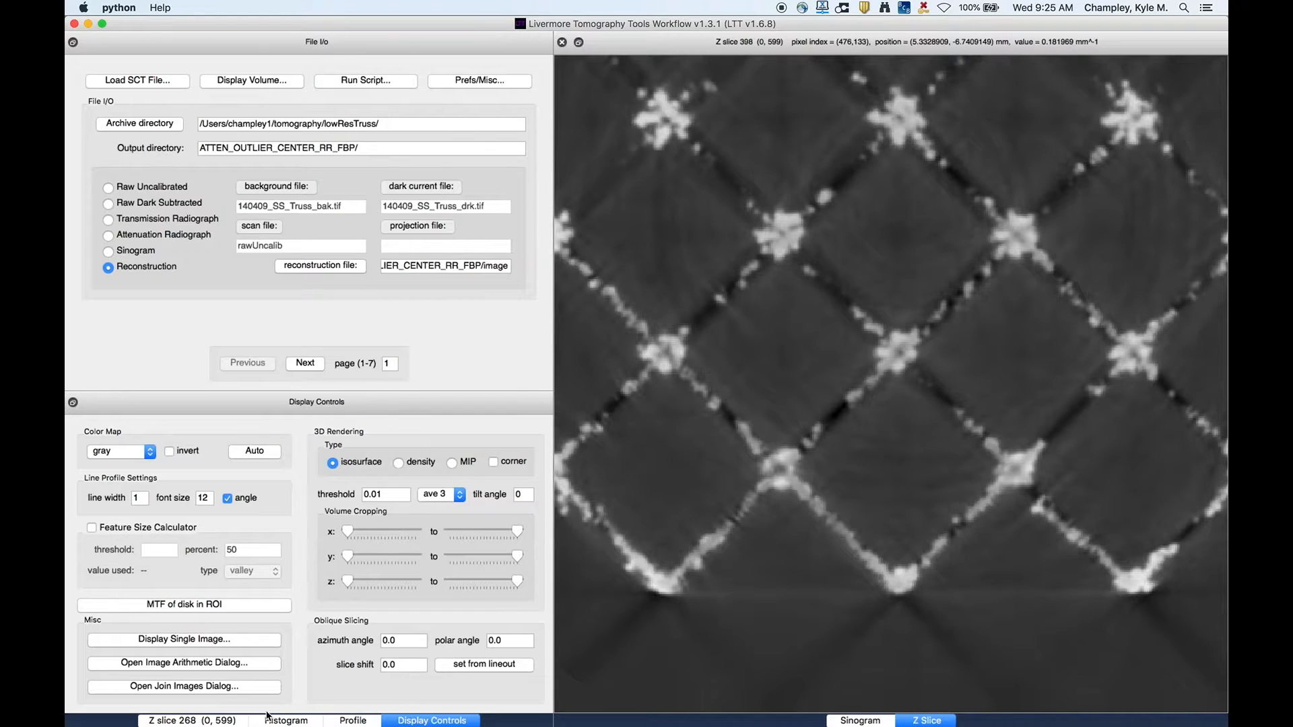
- Open the profile view and draw a line profile about 7 mm long diagonally across a truss strut
click(348, 721)
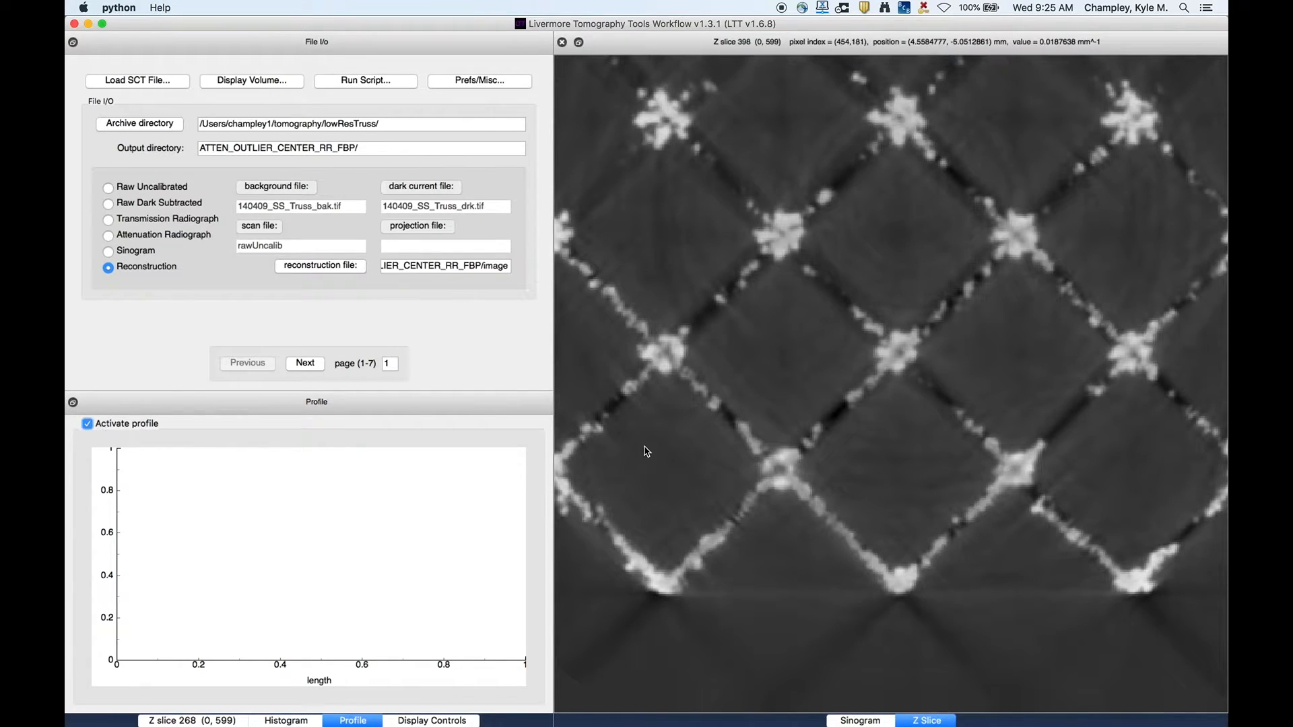
drag(647, 451, 949, 235)
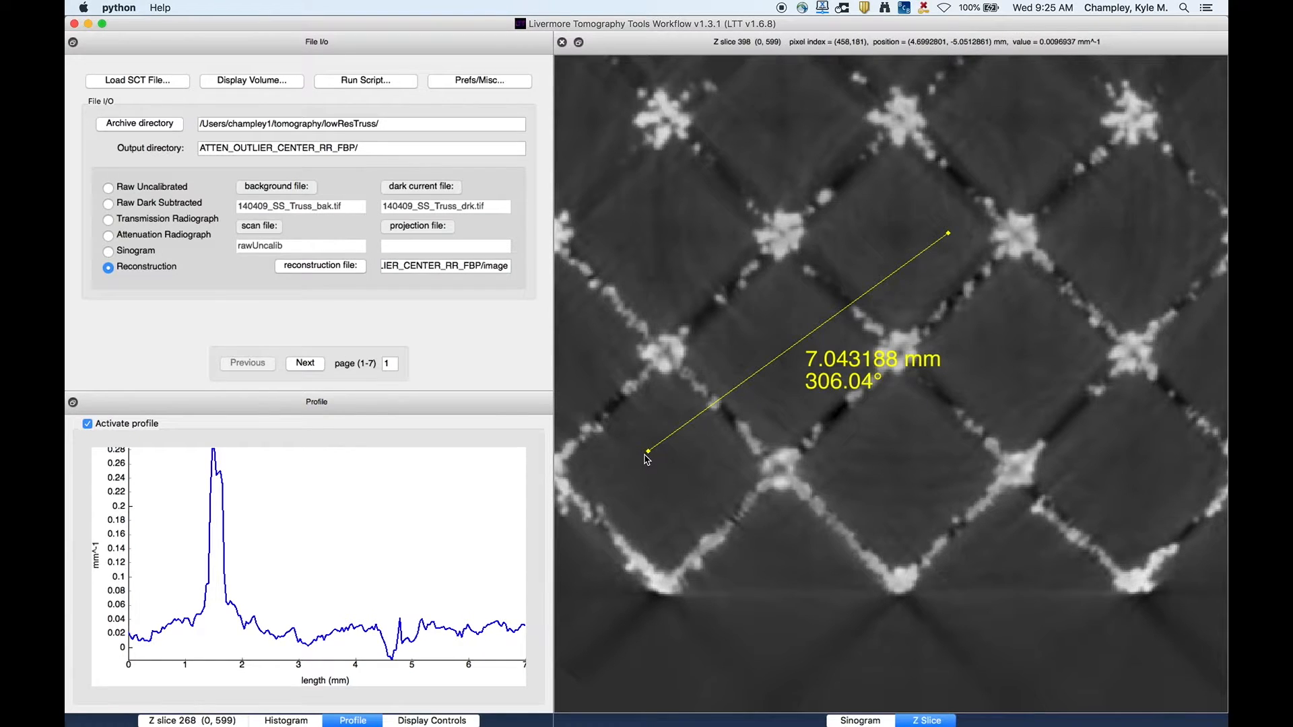
- Redraw the line profile about 7 mm long across two truss nodes, then clear it
drag(650, 453, 690, 411)
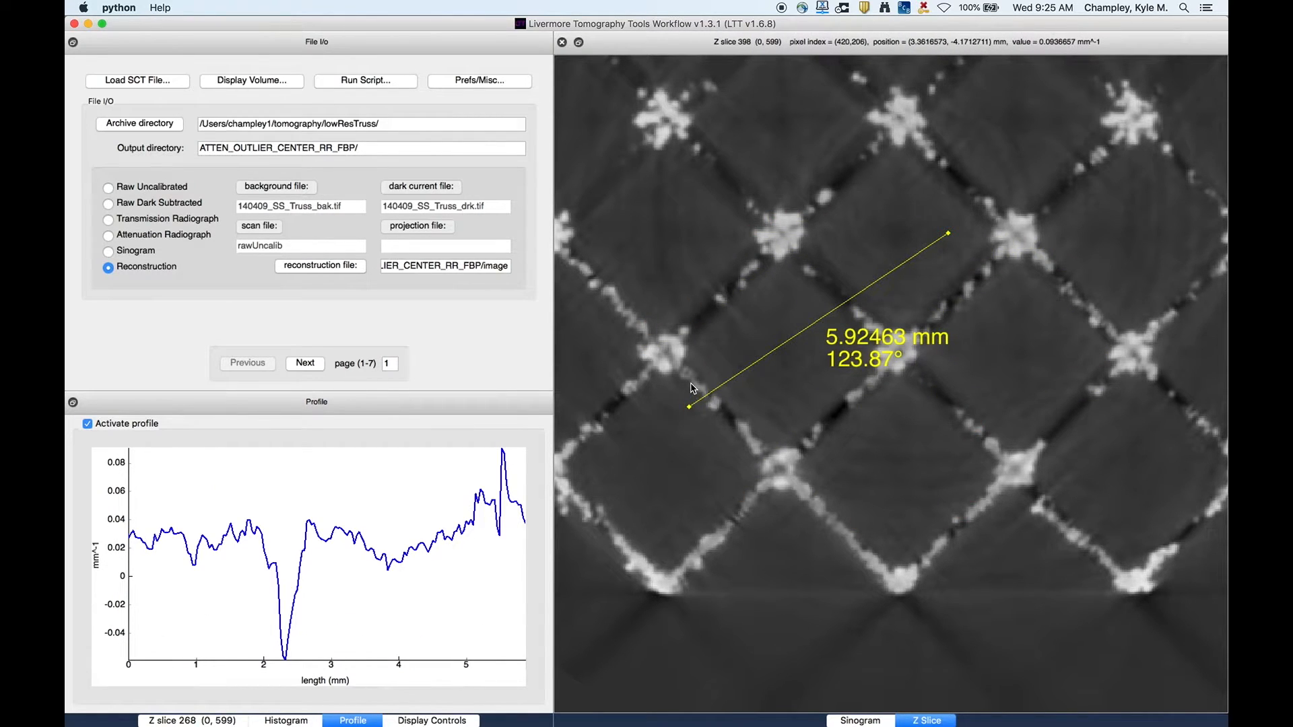
drag(690, 383, 1069, 347)
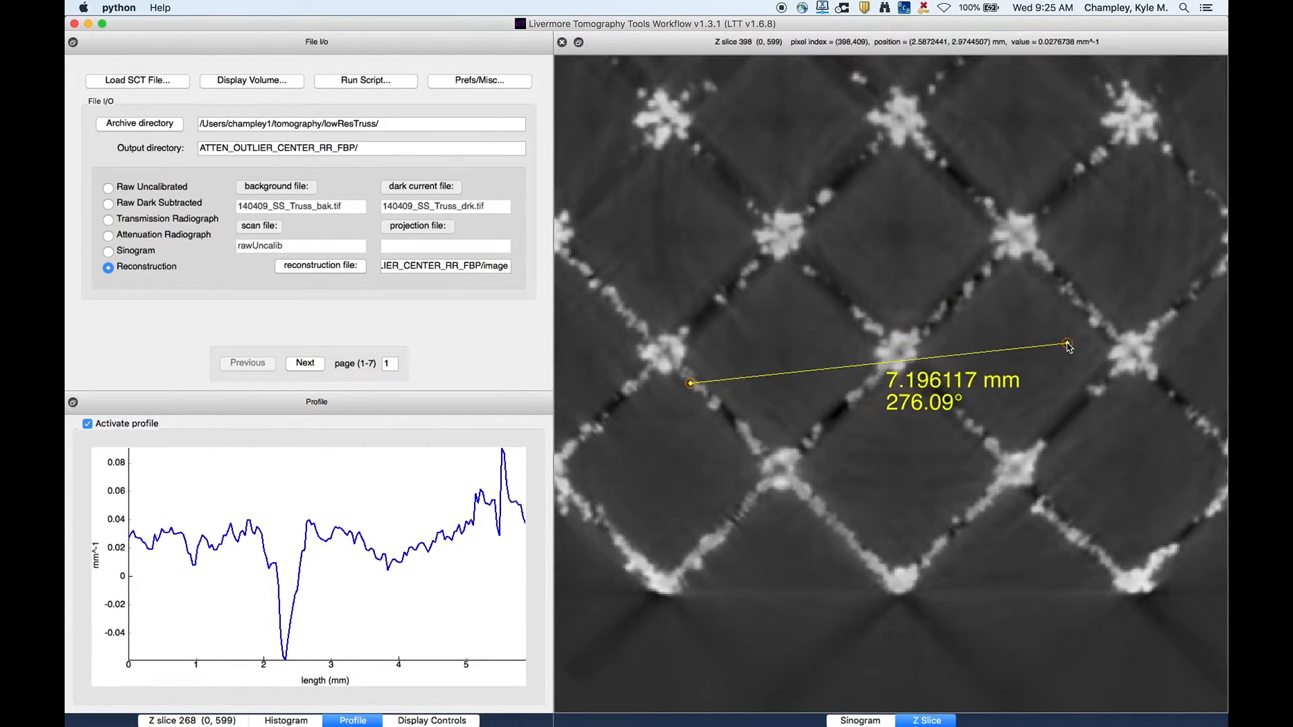
click(624, 170)
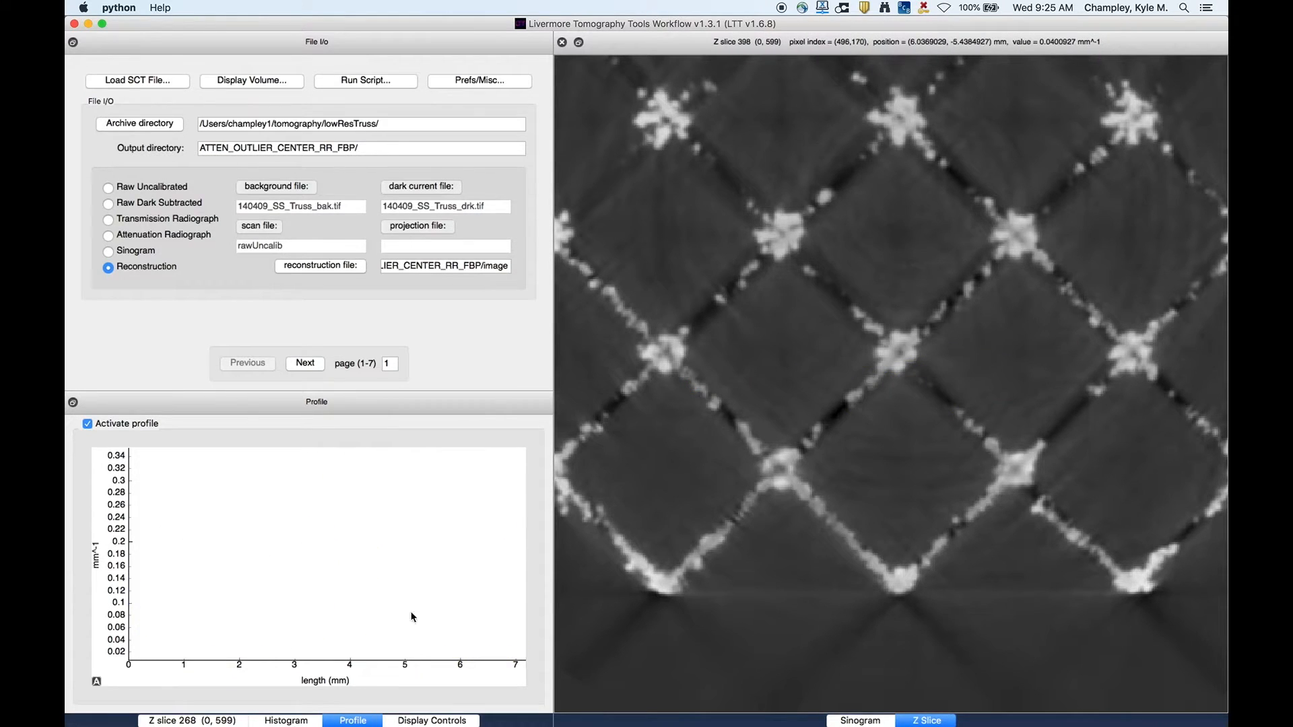
- Enable the histogram ROI, draw and resize a rectangle over the central truss cells, then clear it
click(201, 721)
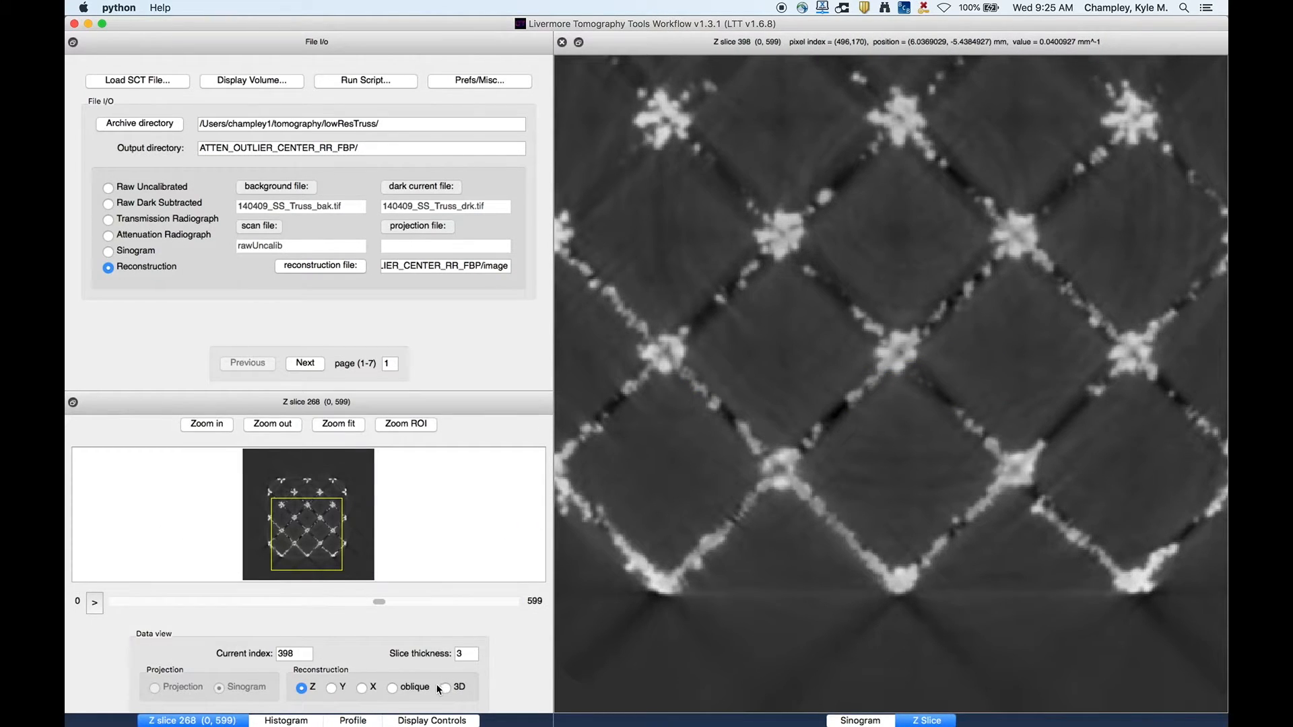
click(310, 722)
click(497, 654)
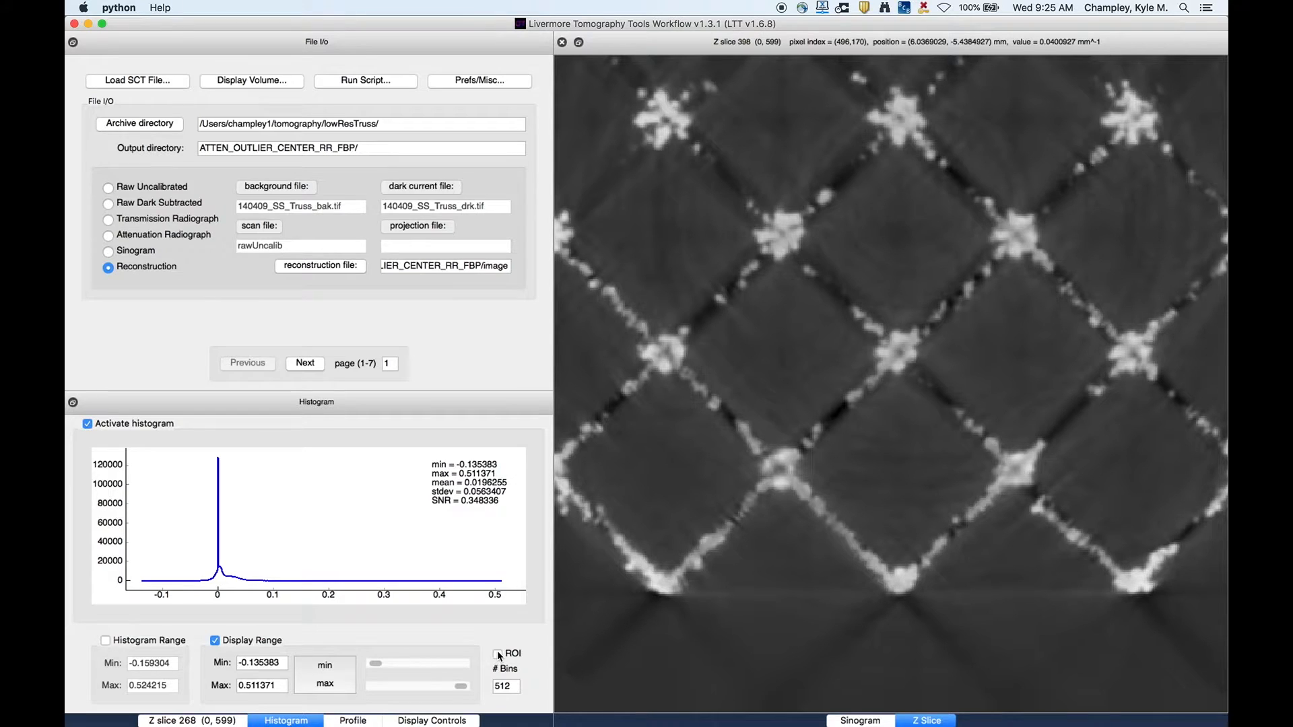
drag(671, 244, 944, 548)
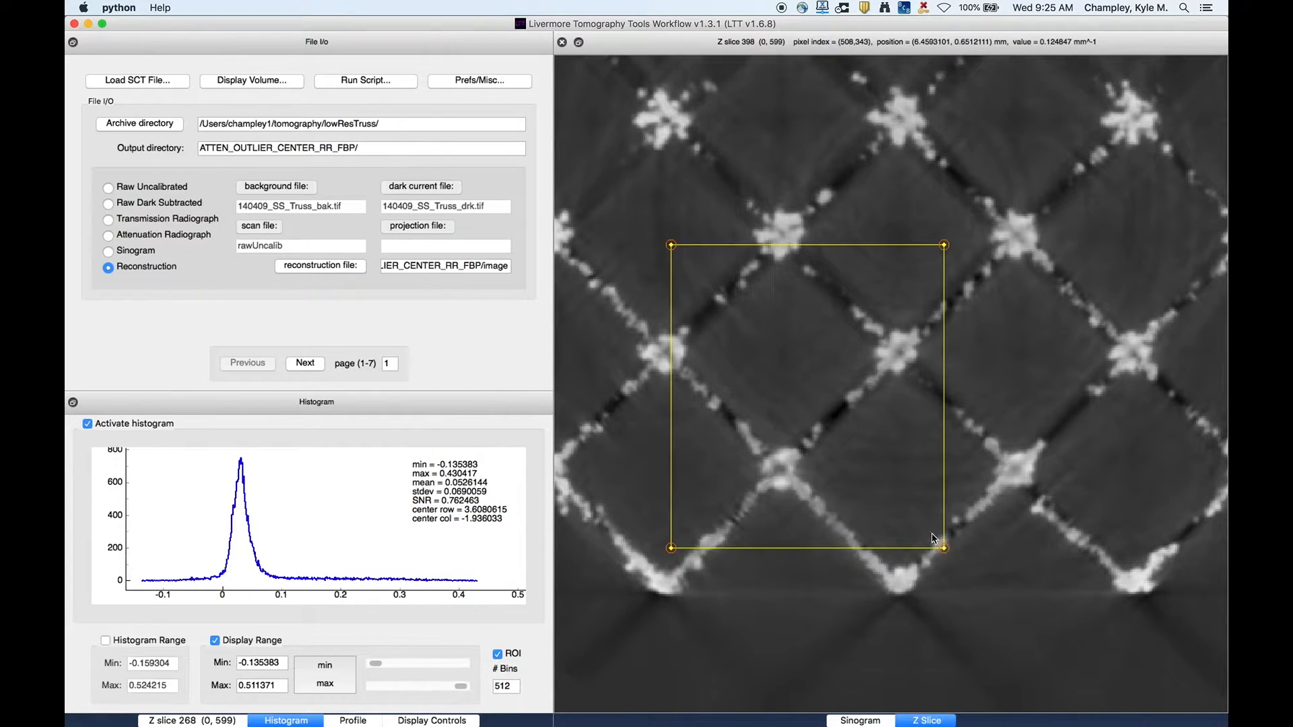
mouse_move(667, 239)
mouse_down()
mouse_move(606, 211)
mouse_move(779, 225)
mouse_move(670, 207)
mouse_move(671, 235)
mouse_up()
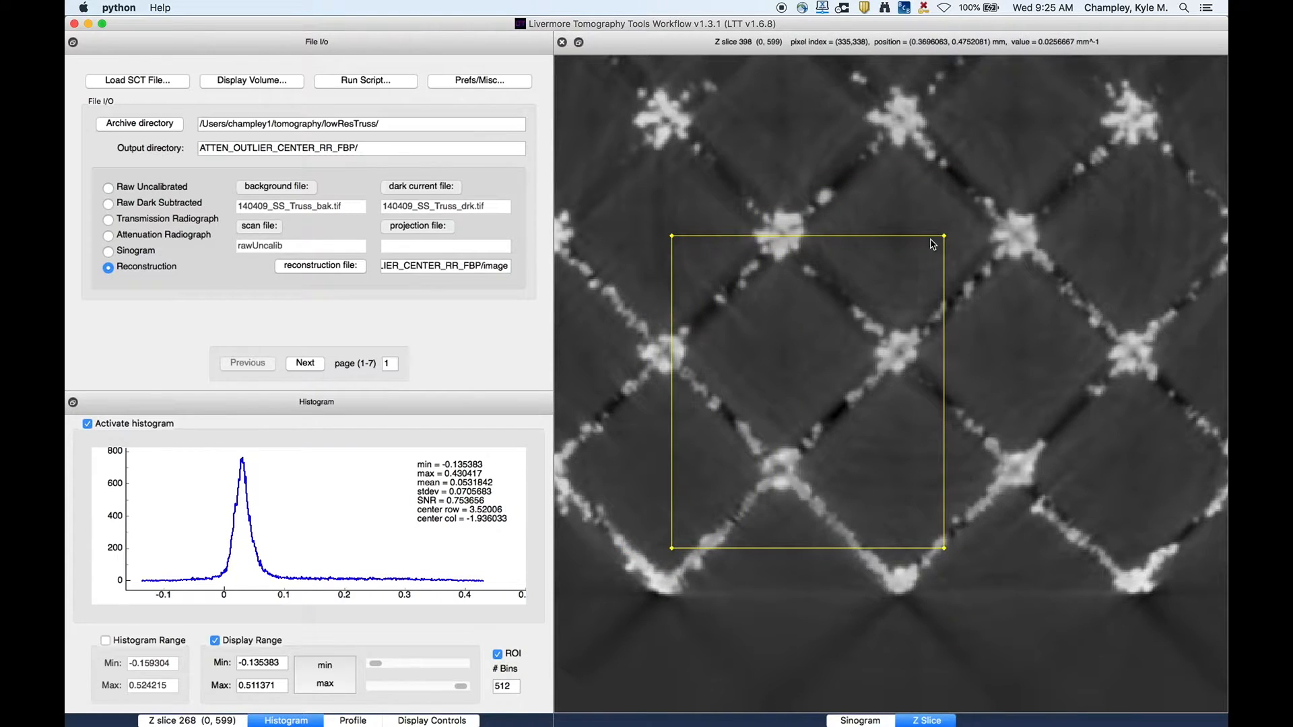
drag(944, 237, 899, 249)
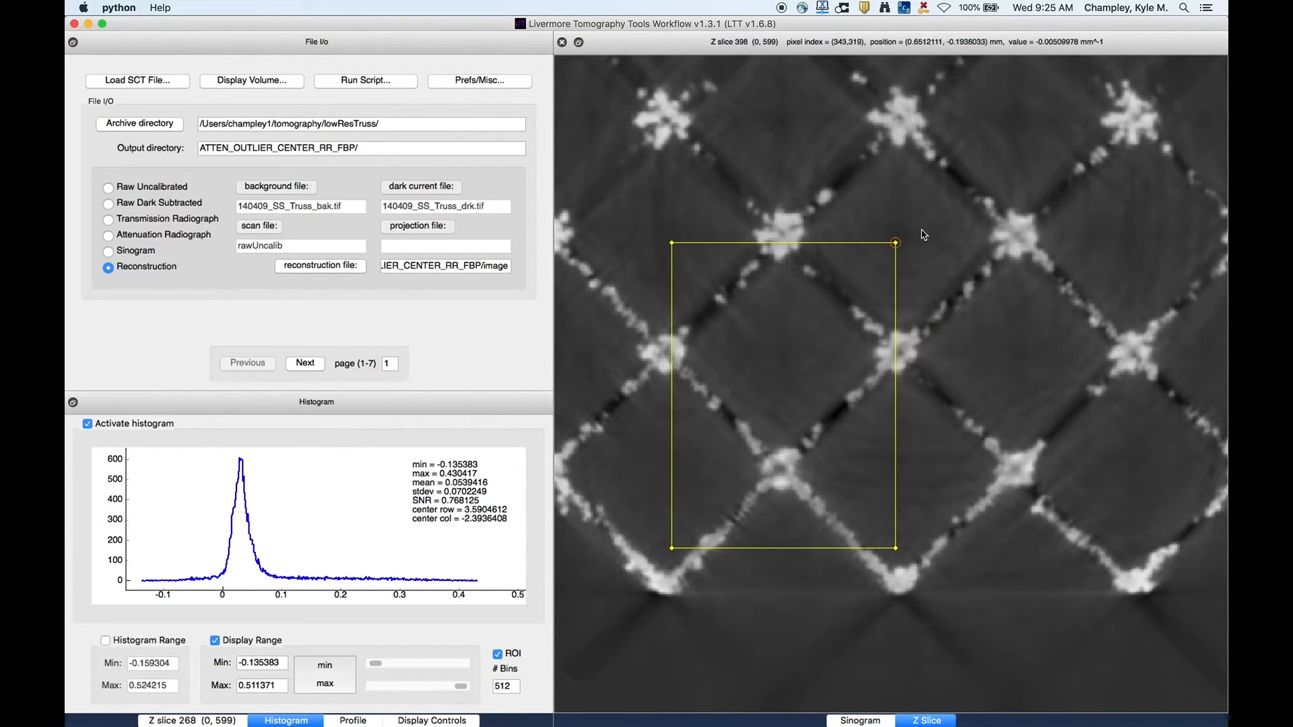
click(732, 362)
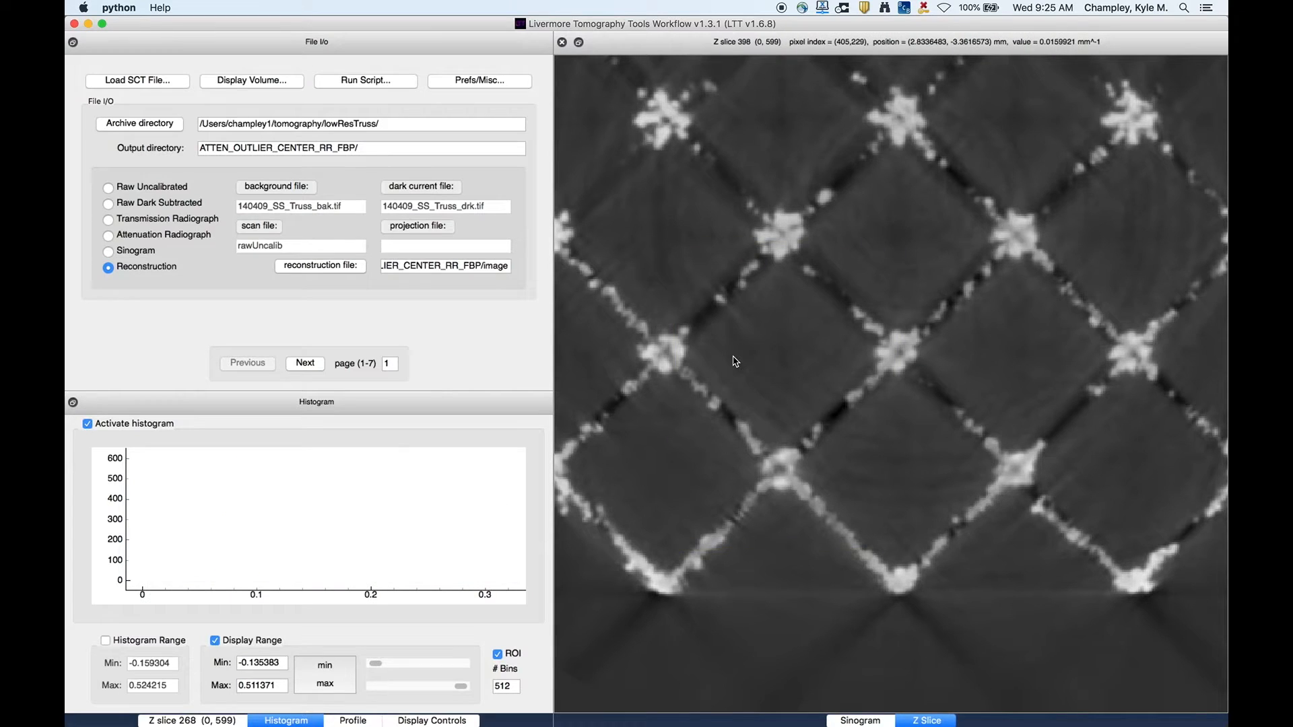
- Go to Z slice 390 and draw a line profile about 3.1 mm long diagonally across a truss strut
click(364, 722)
click(107, 422)
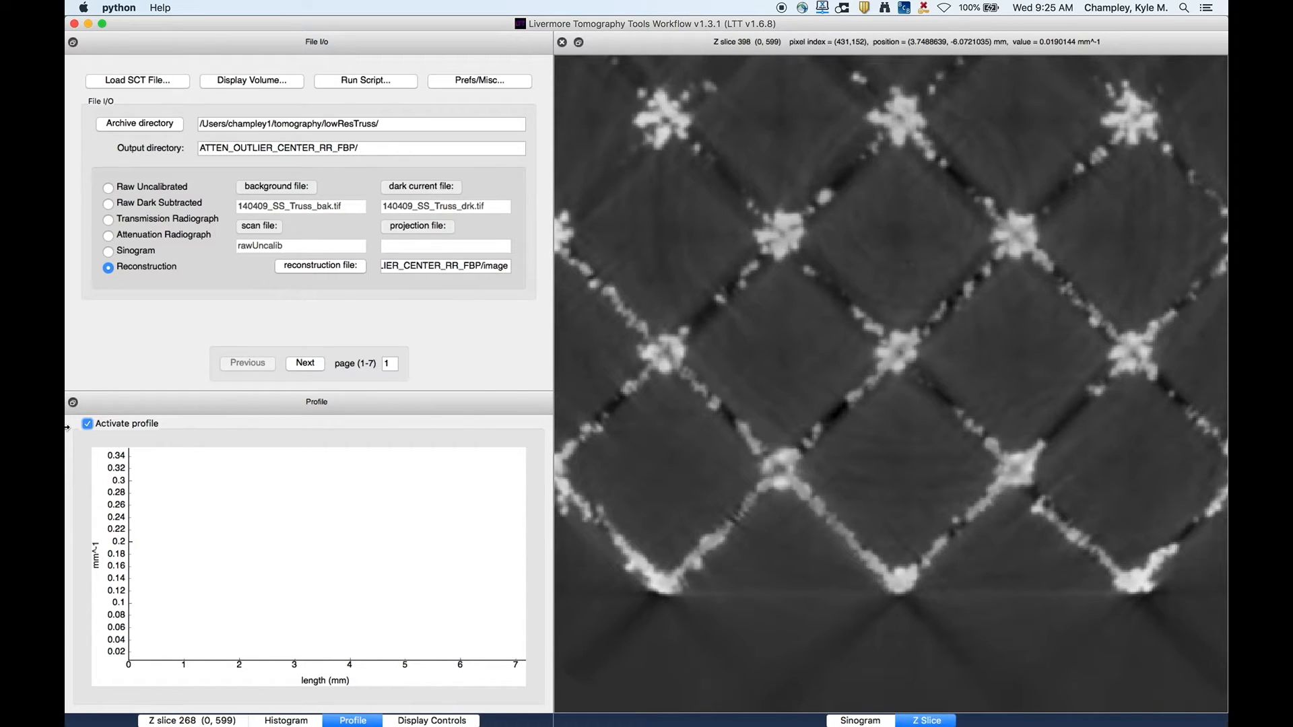
click(87, 424)
drag(805, 335, 974, 396)
click(128, 424)
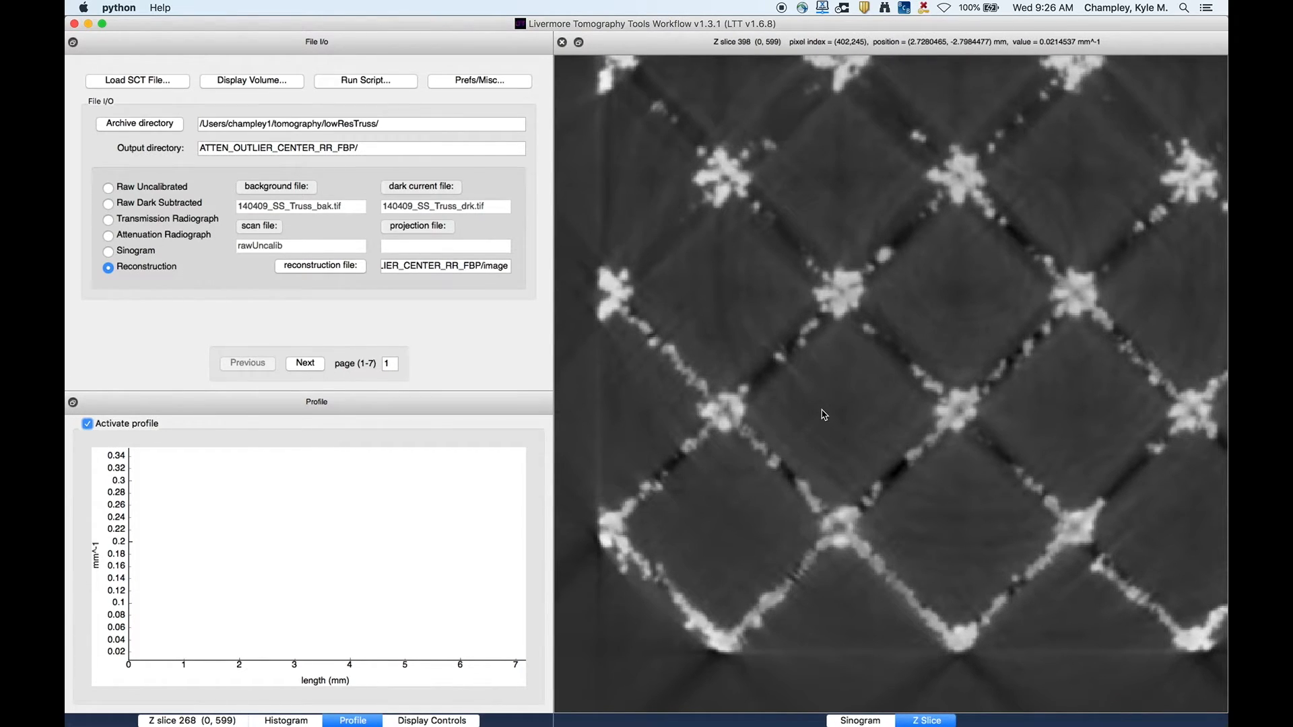
click(210, 721)
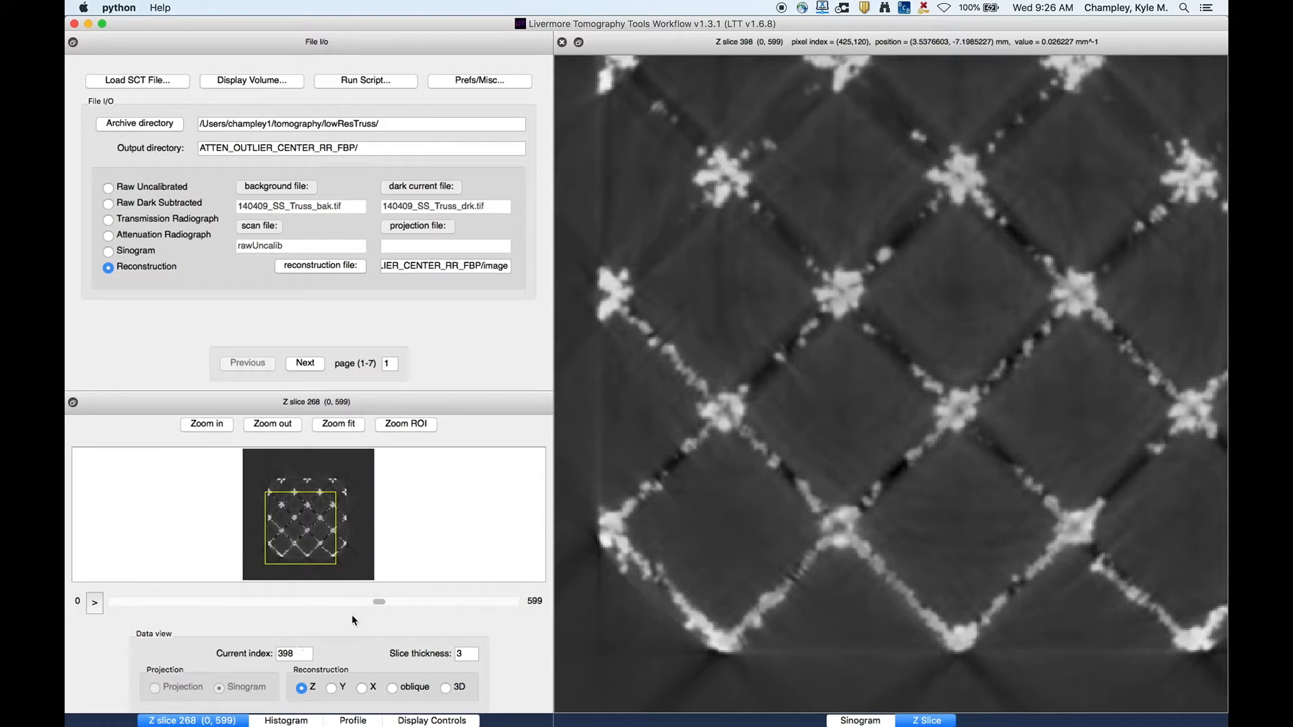
drag(377, 600, 372, 599)
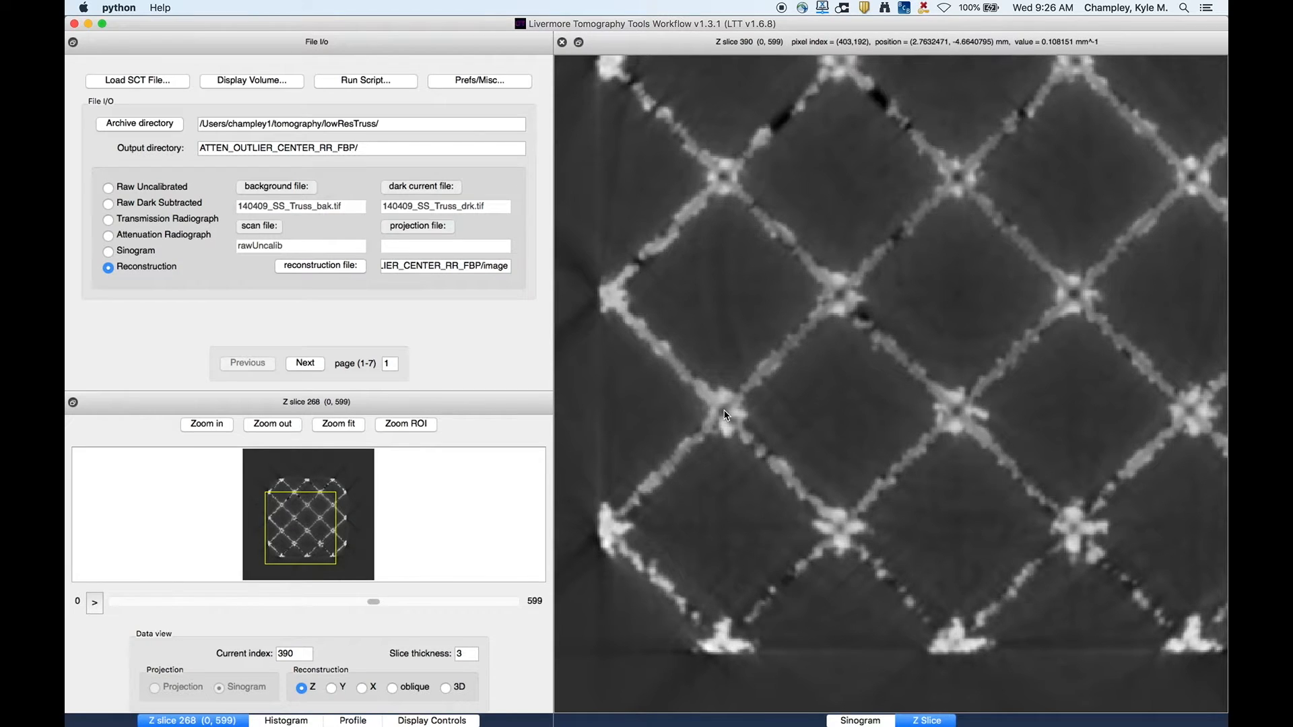
drag(839, 299, 722, 412)
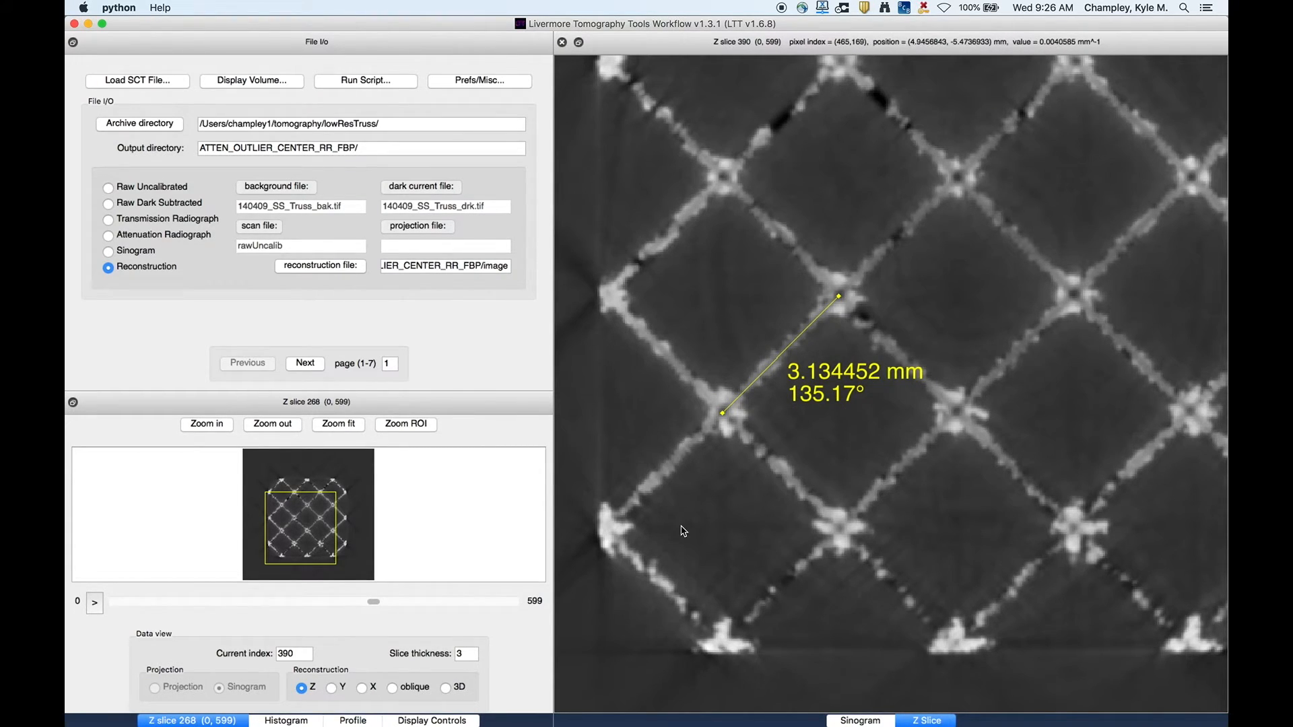
- Turn off the angle label on line profiles in the display controls
click(426, 721)
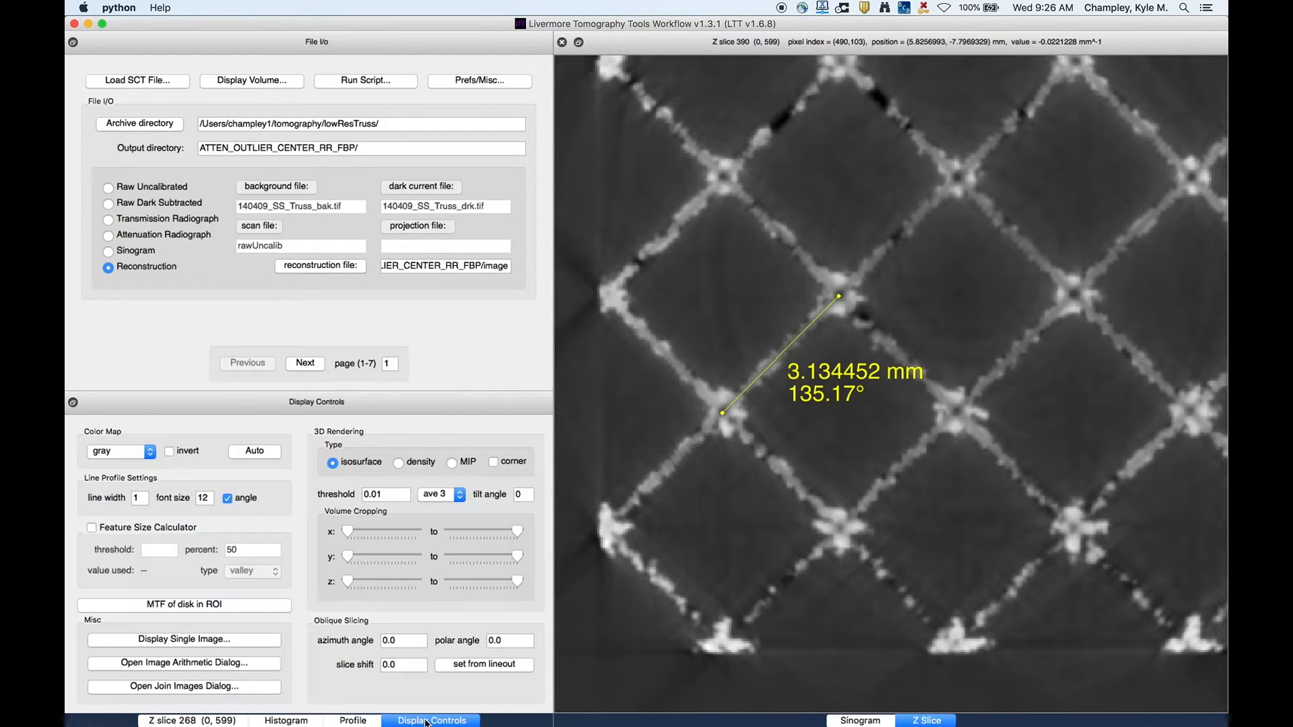
double_click(212, 497)
text(0)
key(Return)
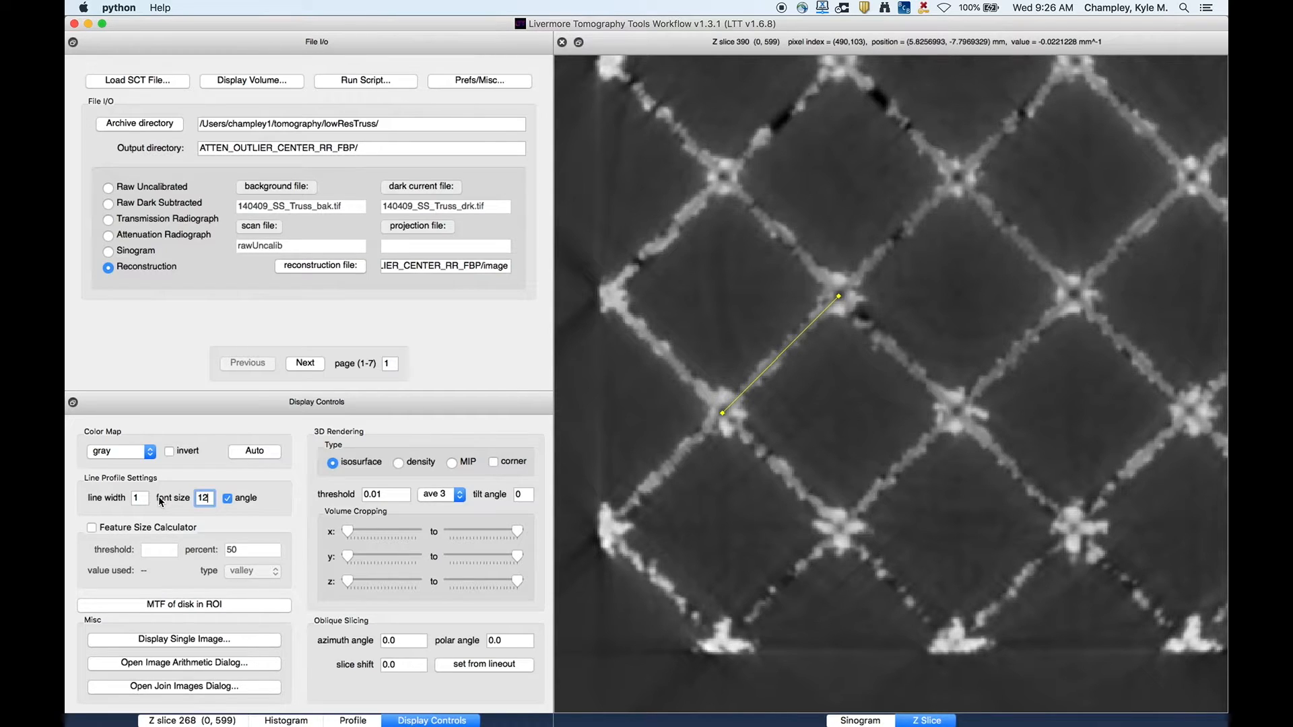
key(Return)
click(228, 499)
click(227, 499)
click(227, 499)
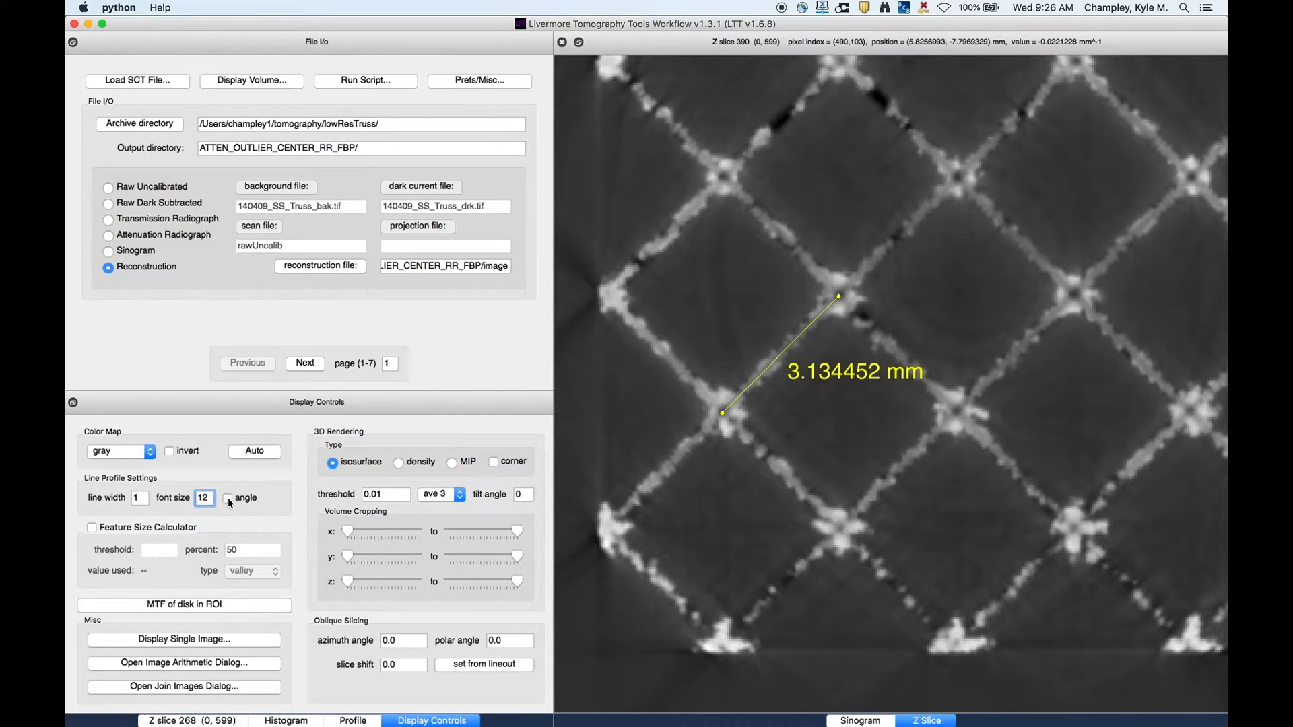
- Set the profile line width to 3 and undock the profile plot above the display controls
click(140, 499)
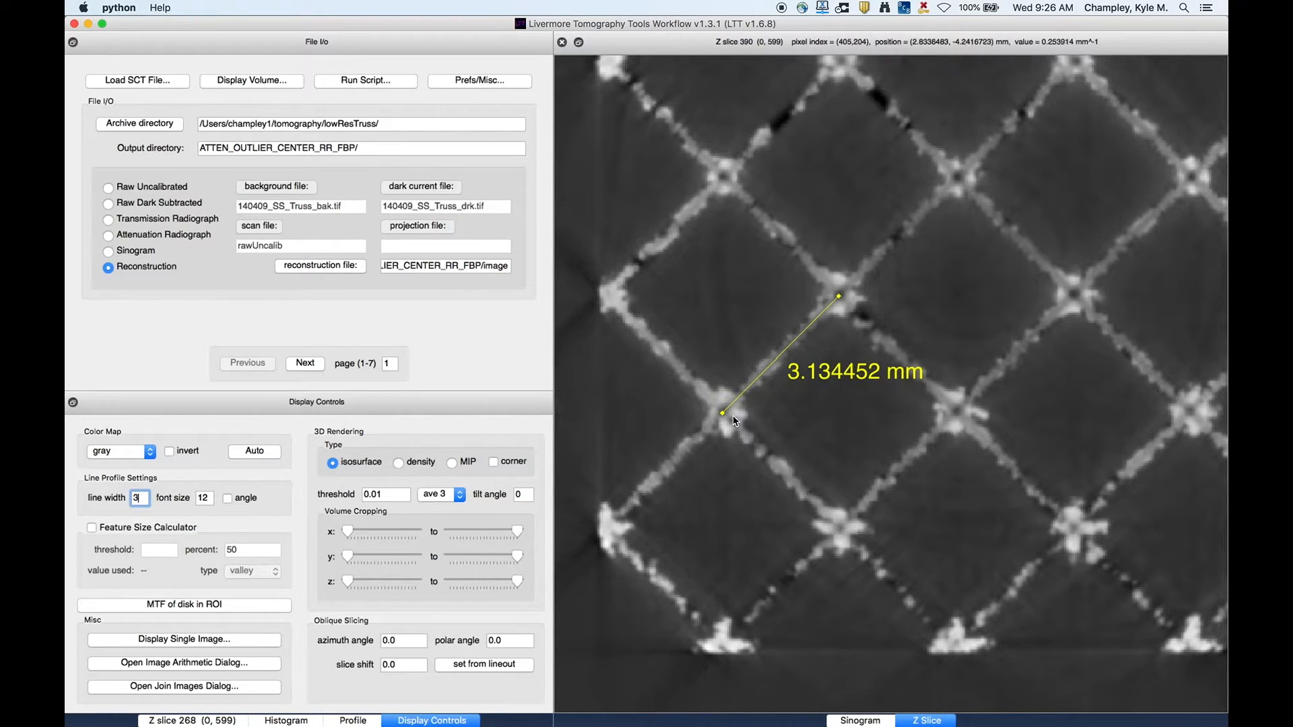
click(352, 721)
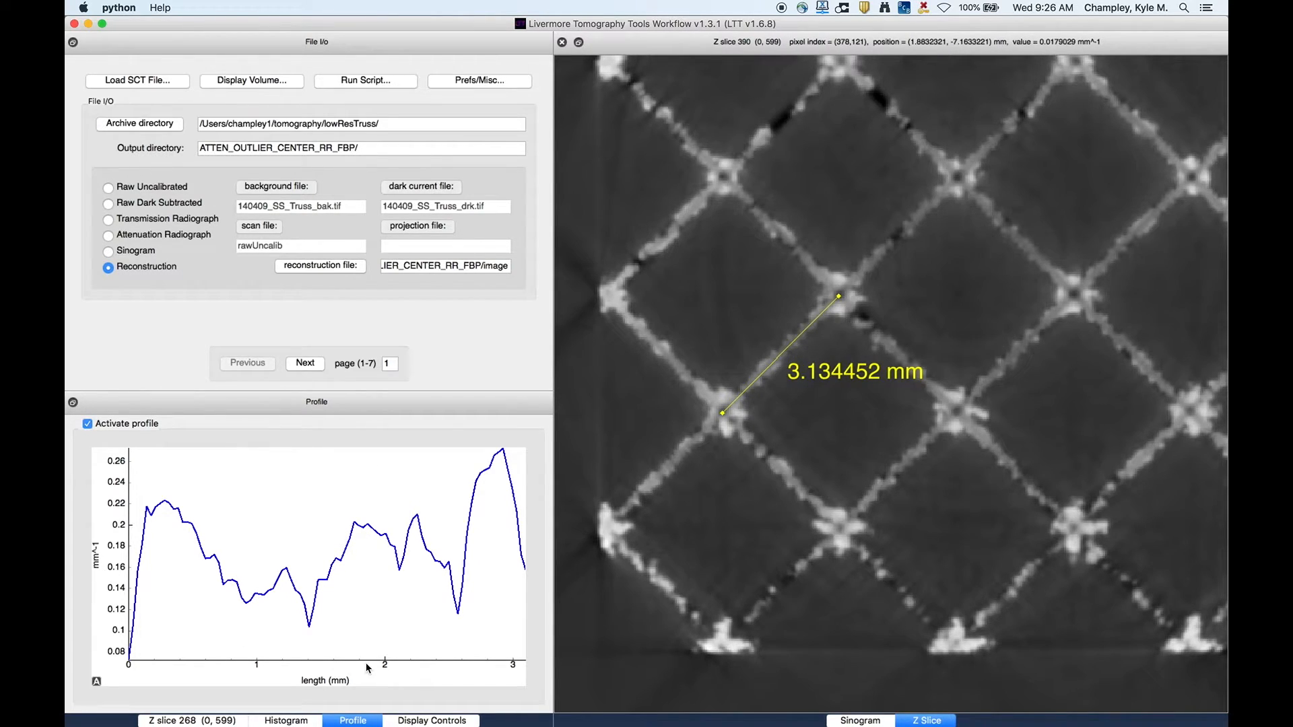
drag(312, 408, 312, 81)
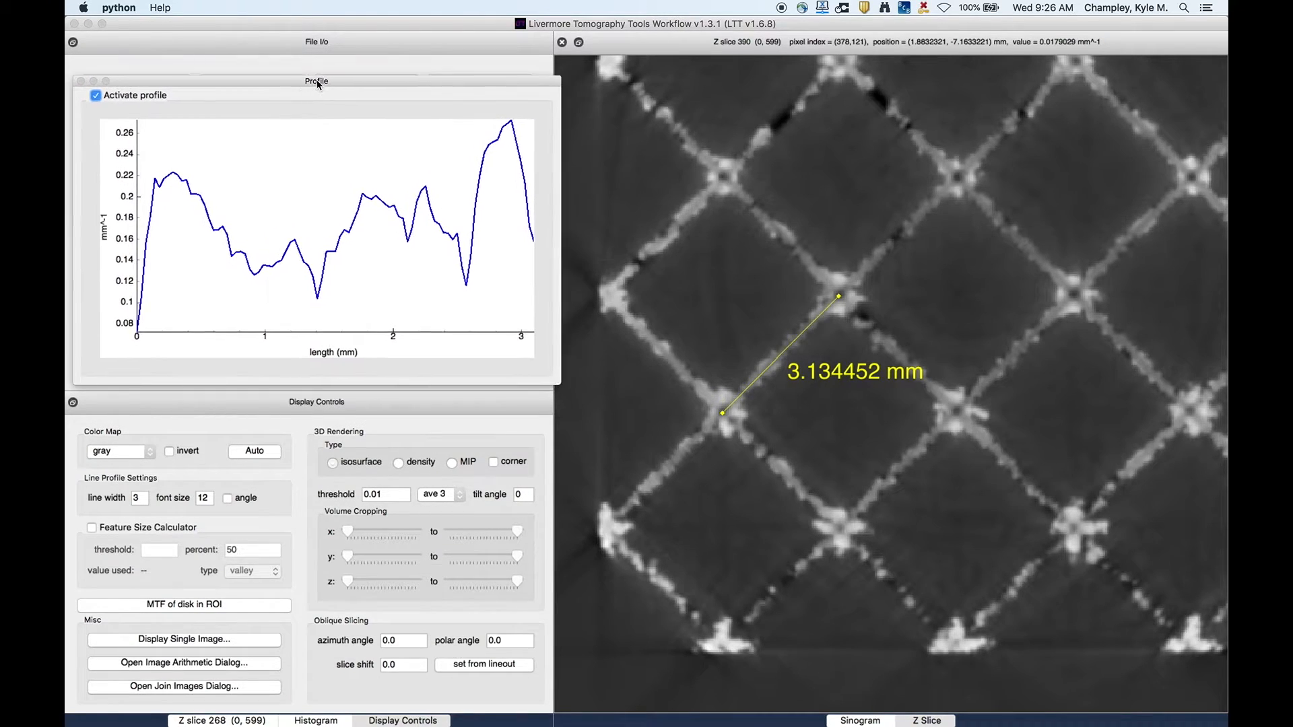
- Set the profile line width back to 1 and the slice thickness to 1
drag(146, 499, 107, 499)
key(Return)
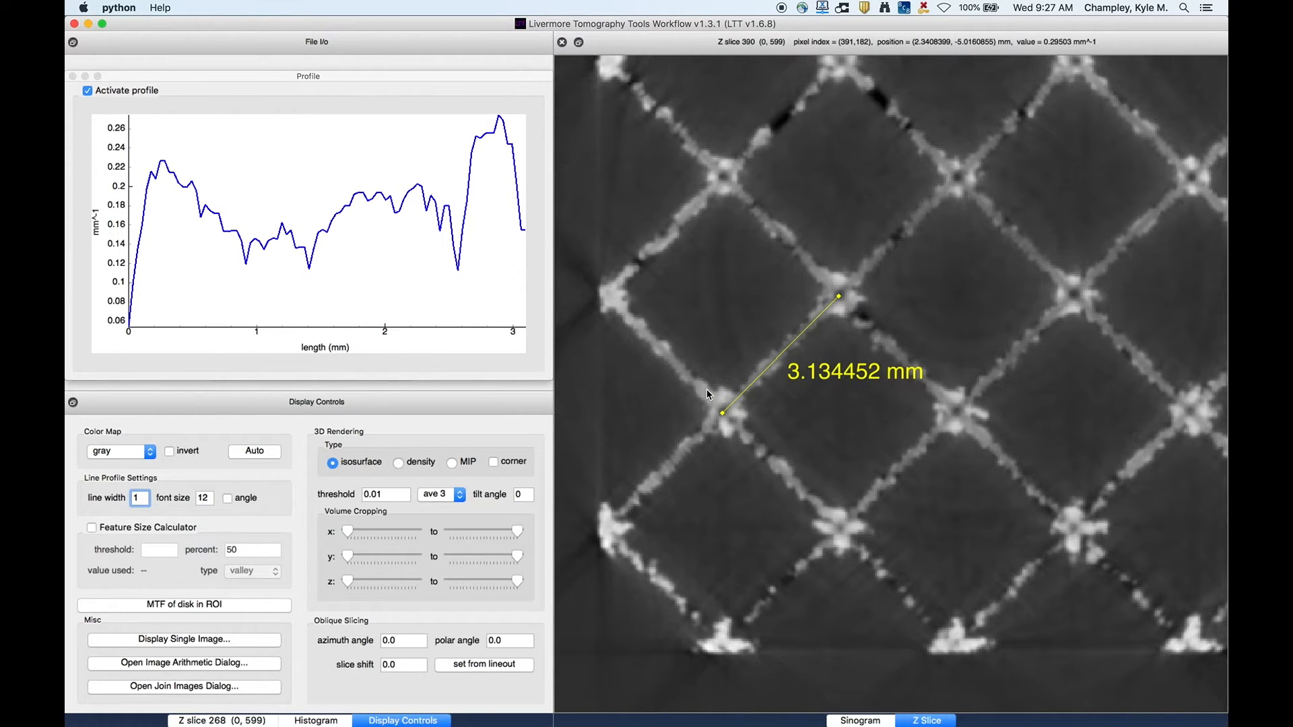
click(237, 720)
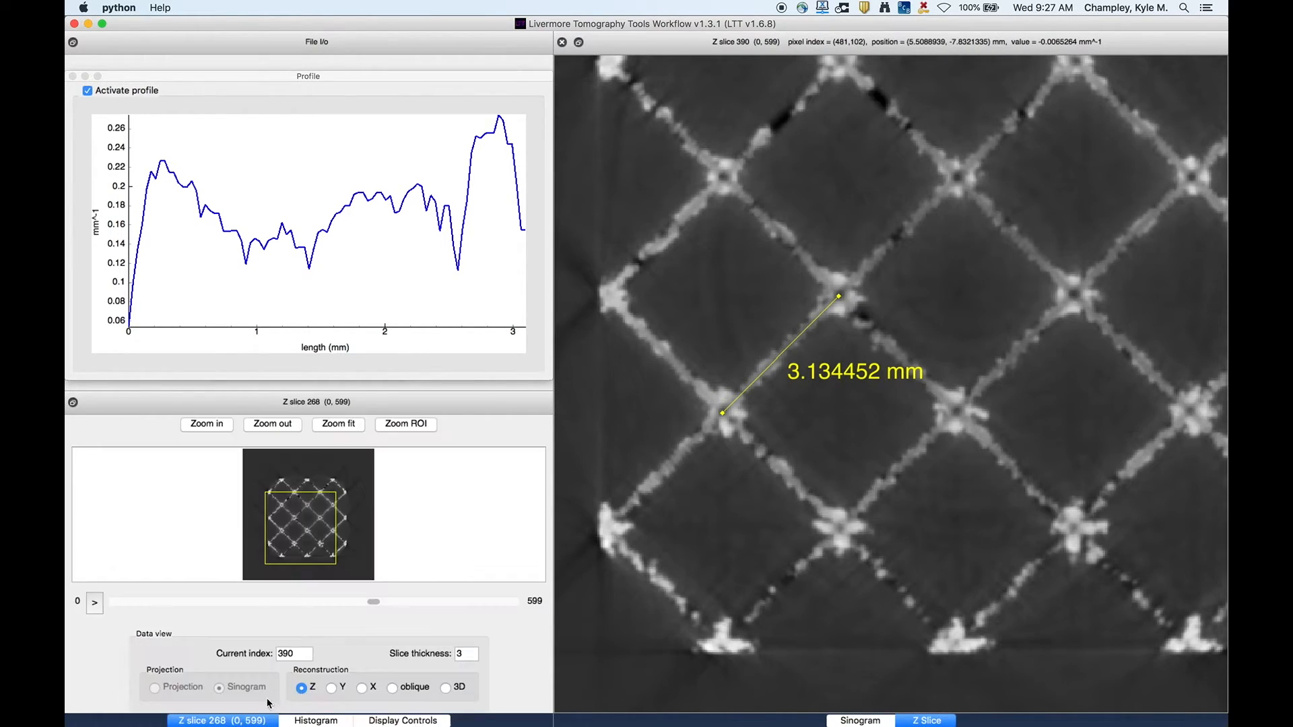
double_click(464, 655)
text(1)
key(Return)
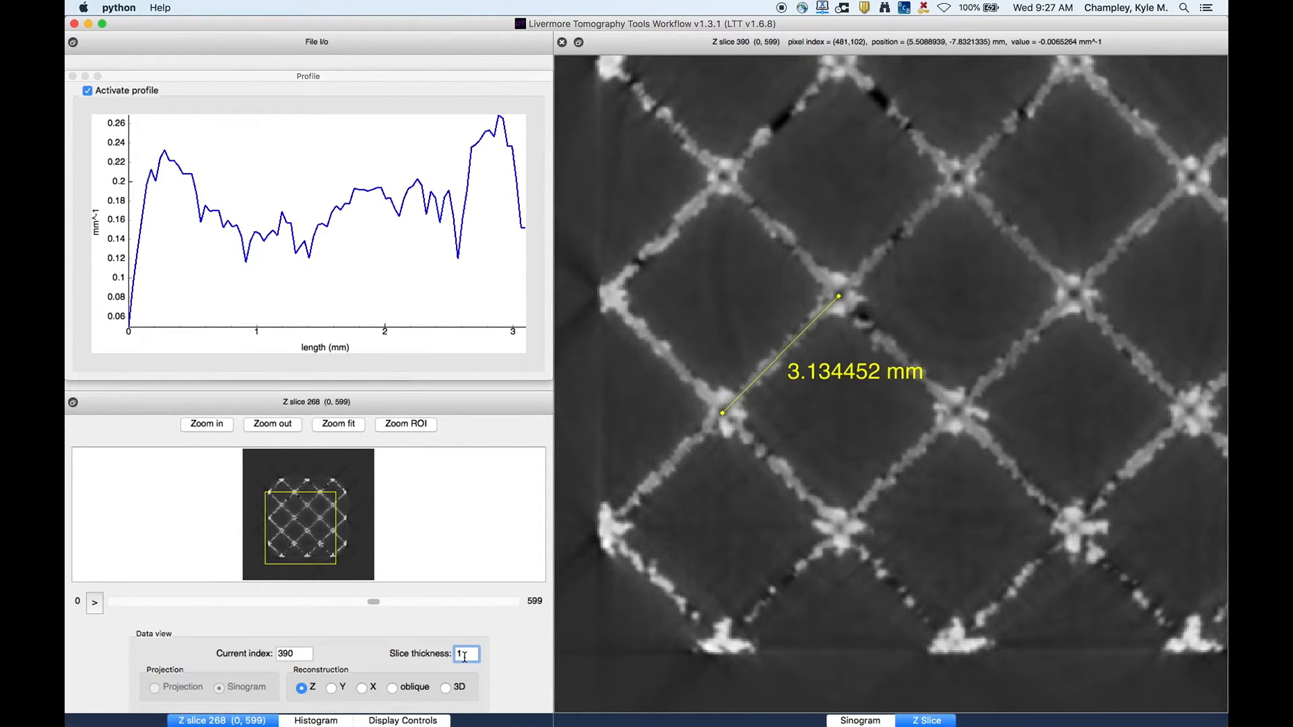
- Replace the profile line with a short line about 1.2 mm long across a strut near a node
click(410, 721)
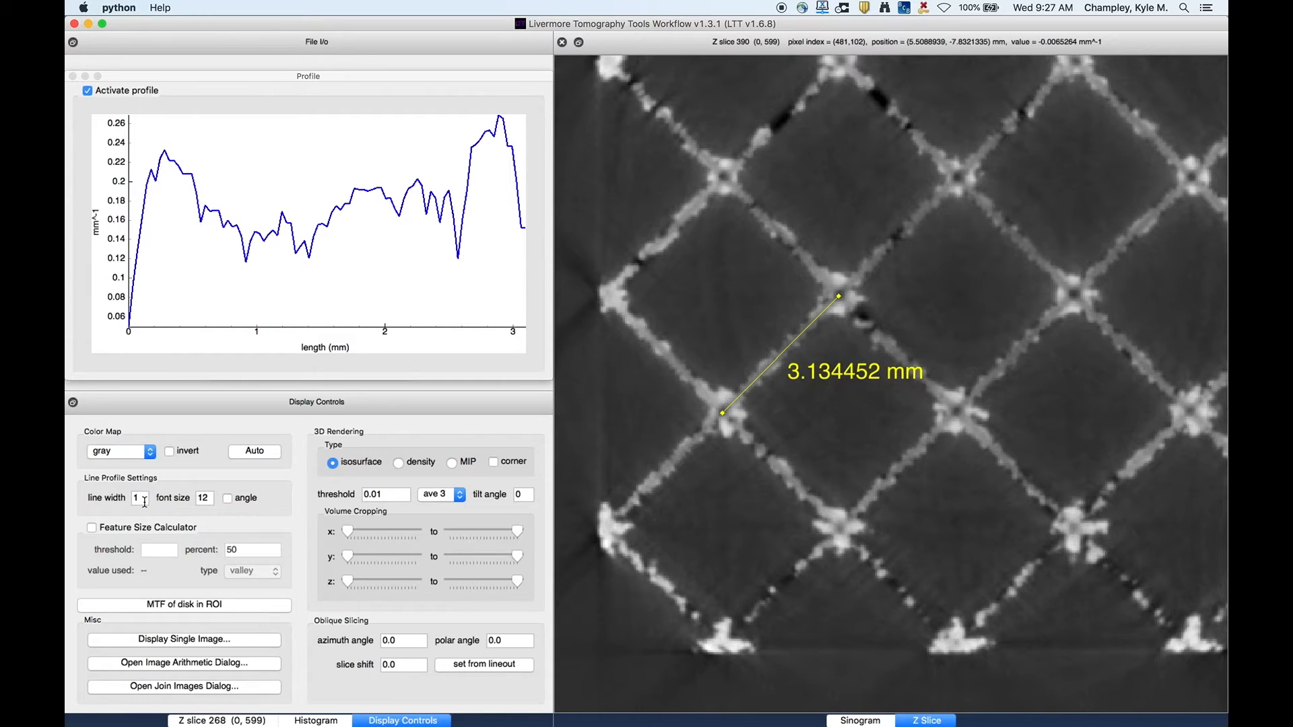
click(845, 302)
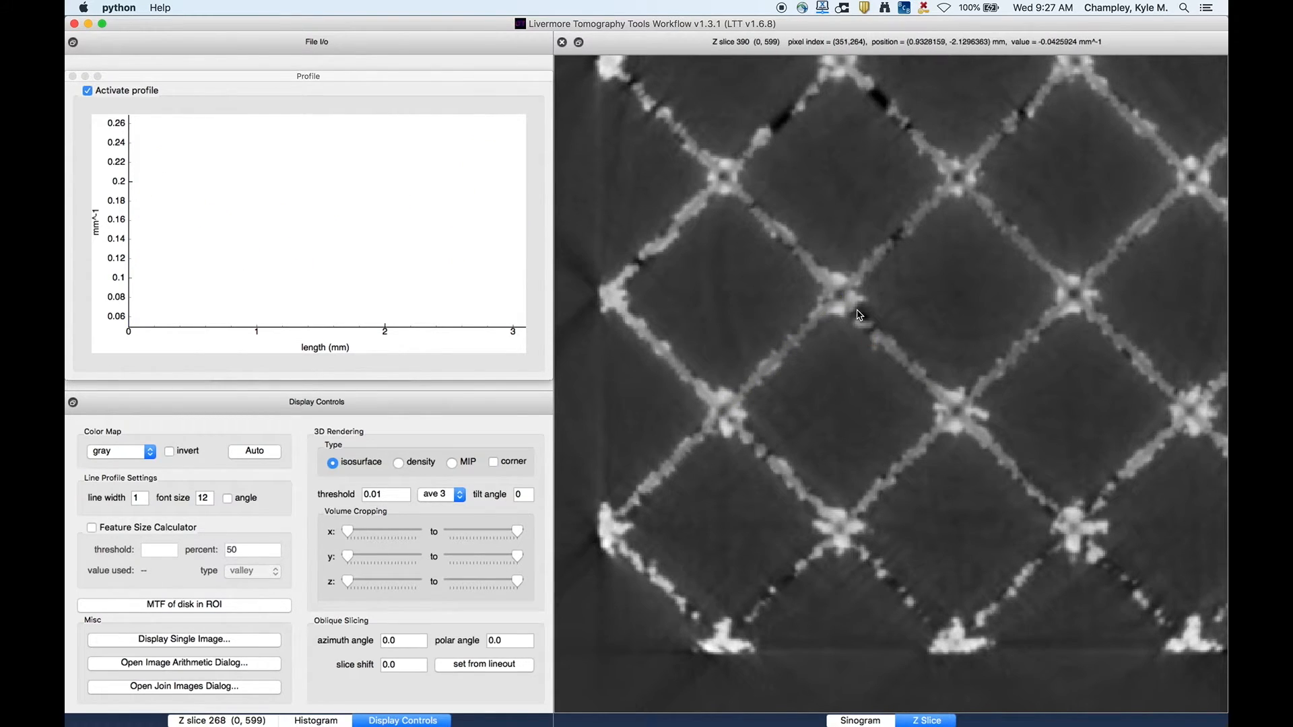
drag(817, 315, 864, 275)
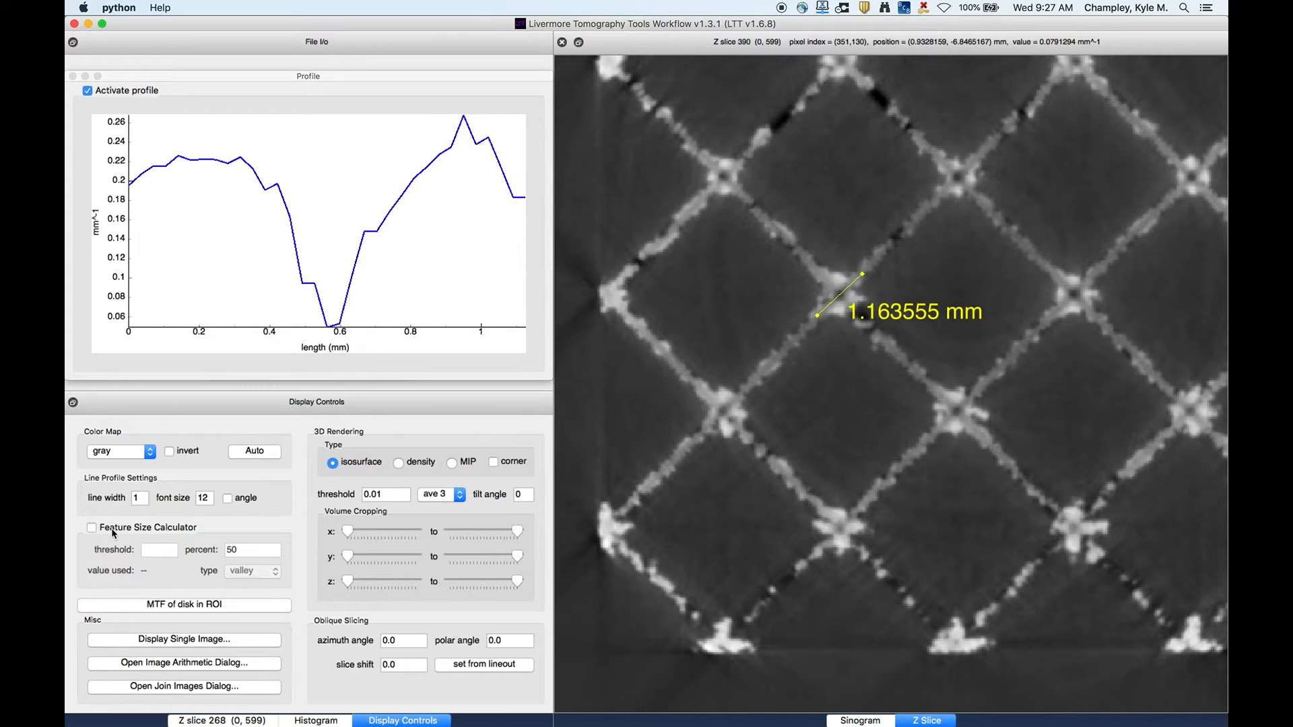
- Enable the Feature Size Calculator with threshold 0.22 and percent 20
click(91, 529)
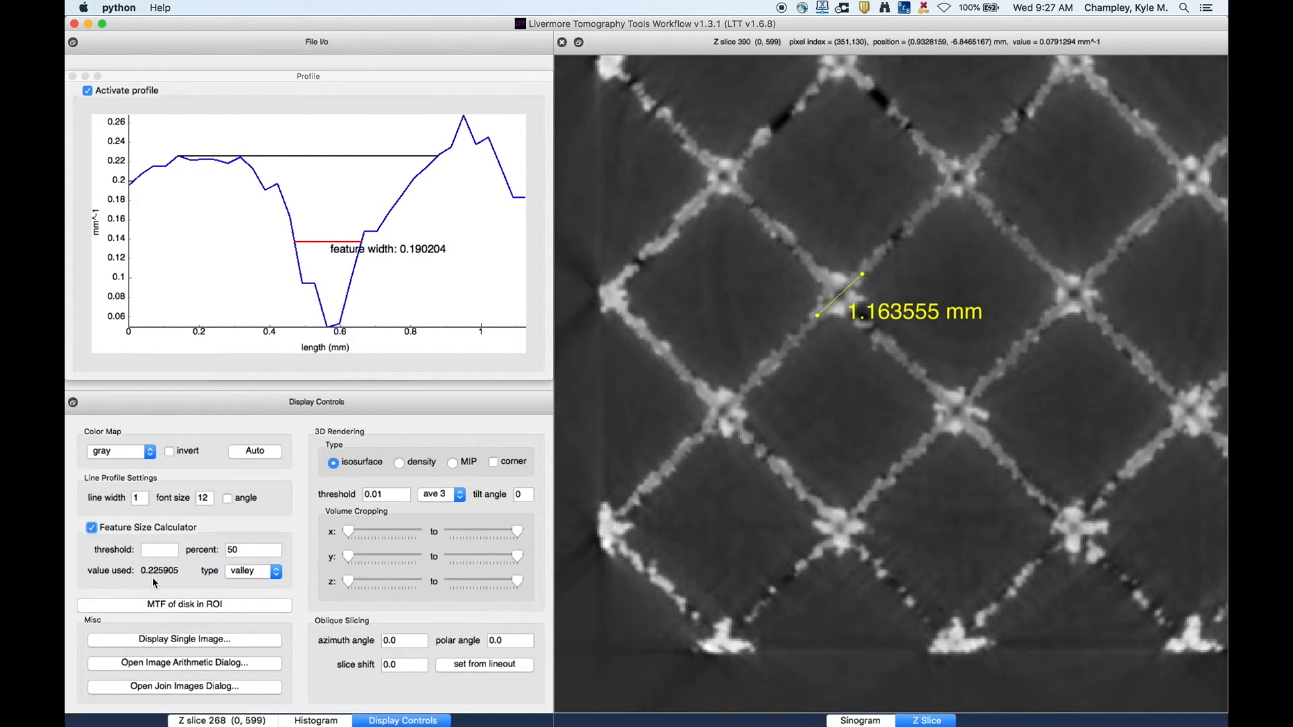
click(161, 549)
text(0.22)
key(Return)
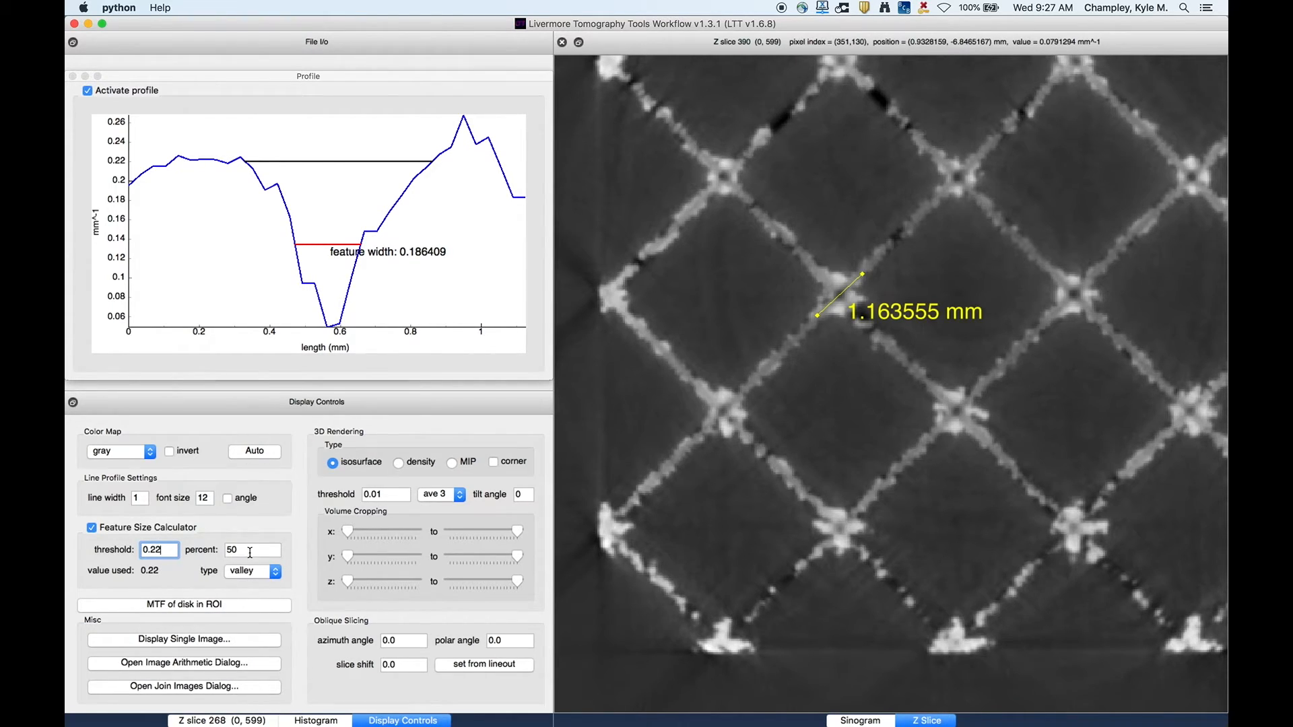
key(Tab)
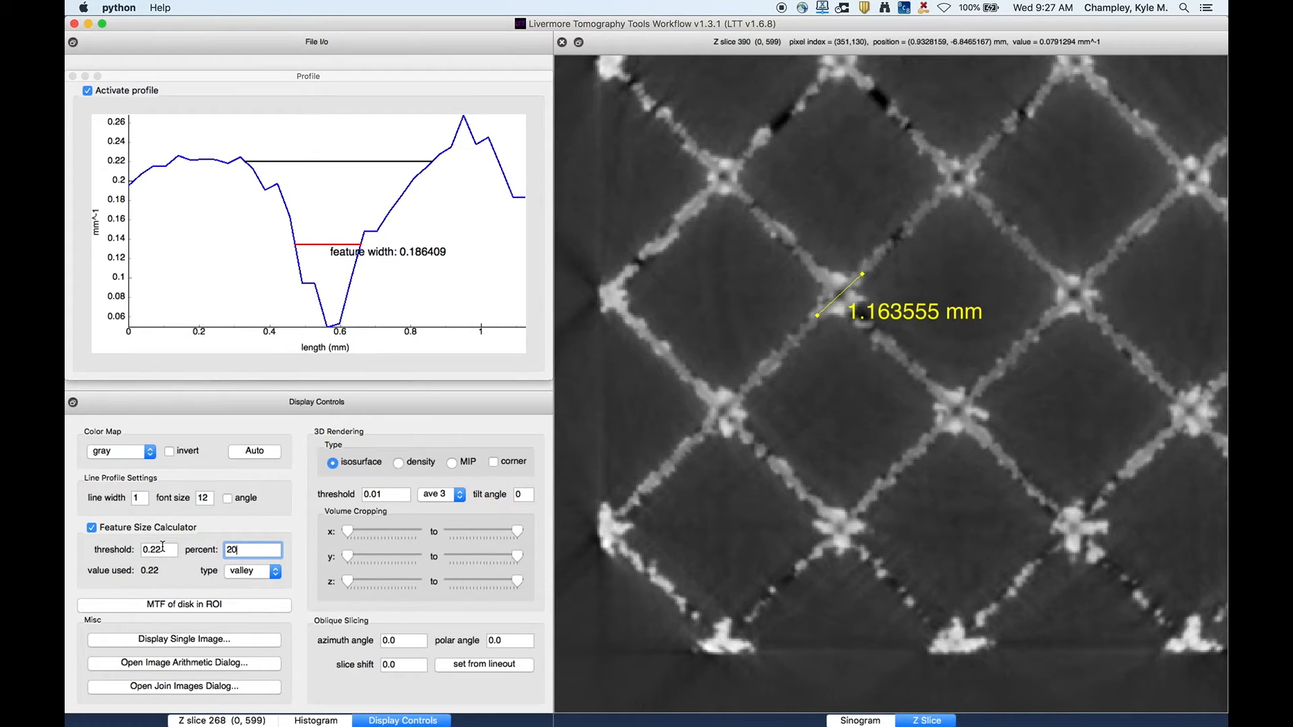
text(20)
key(Return)
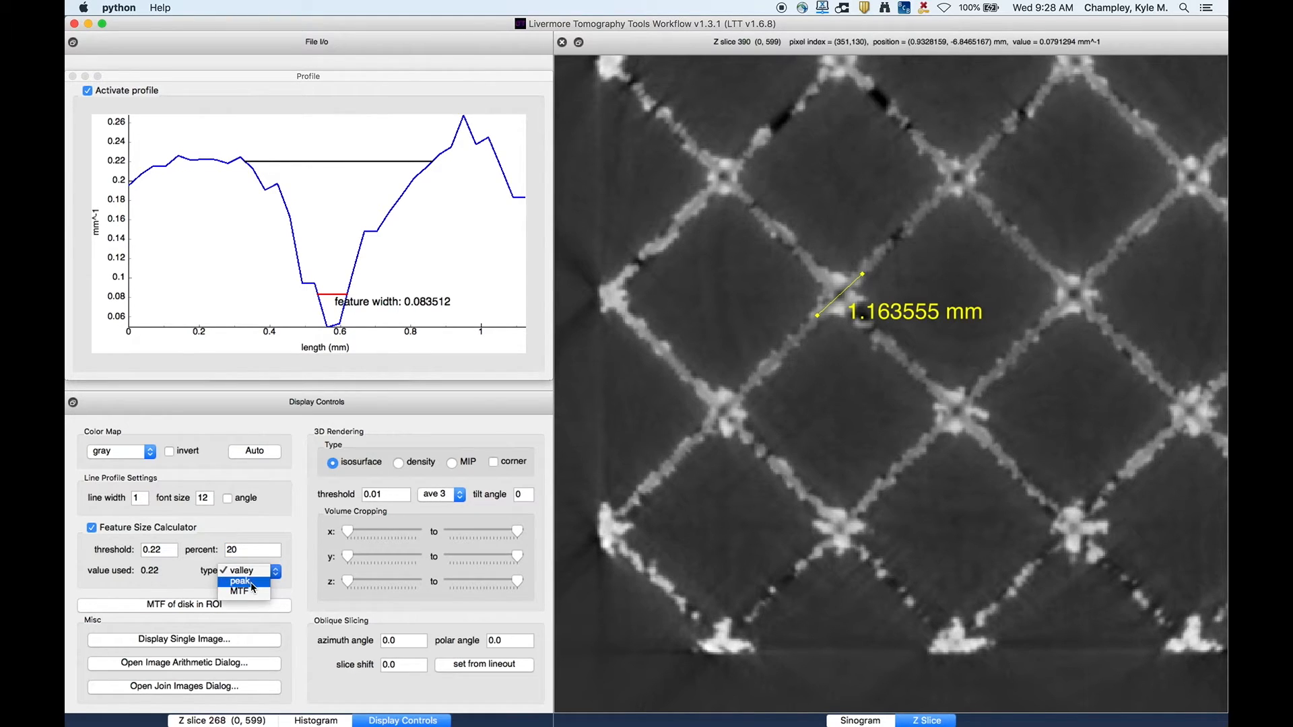
- Switch the feature type to peak and redraw the profile line about 1.5 mm across a strut
click(251, 583)
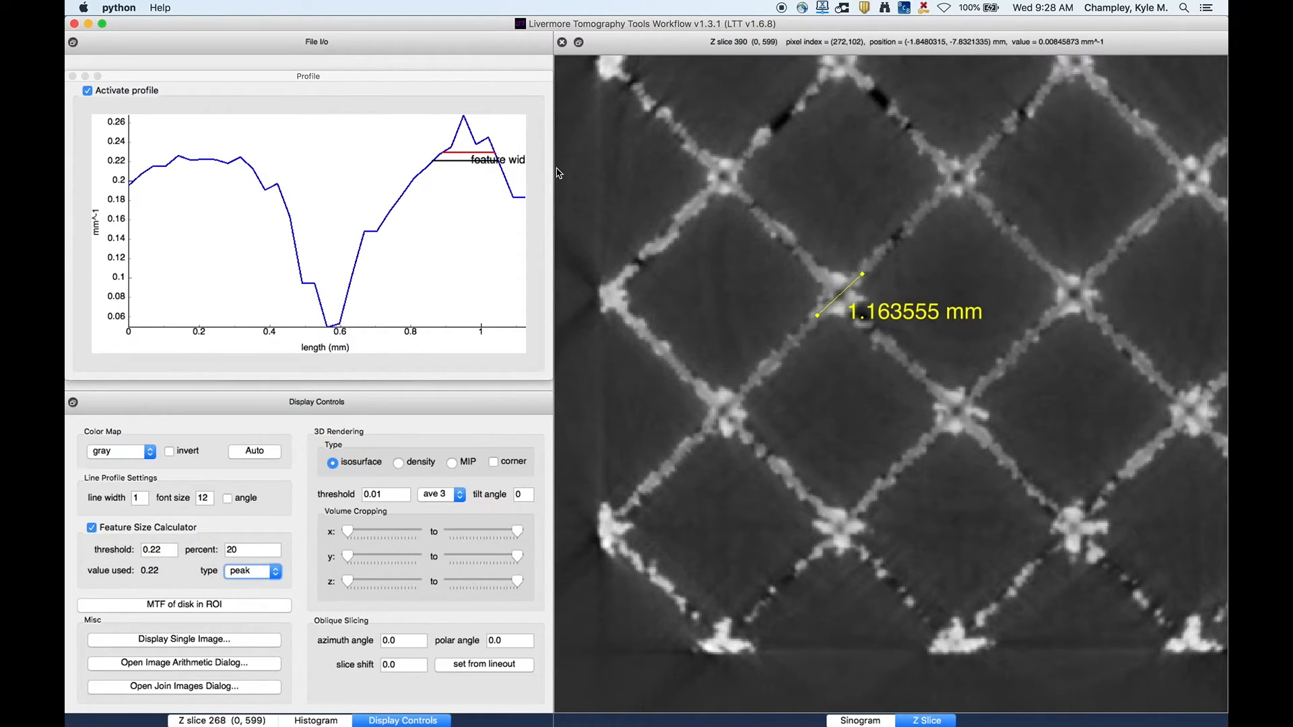
click(790, 310)
drag(834, 364, 776, 311)
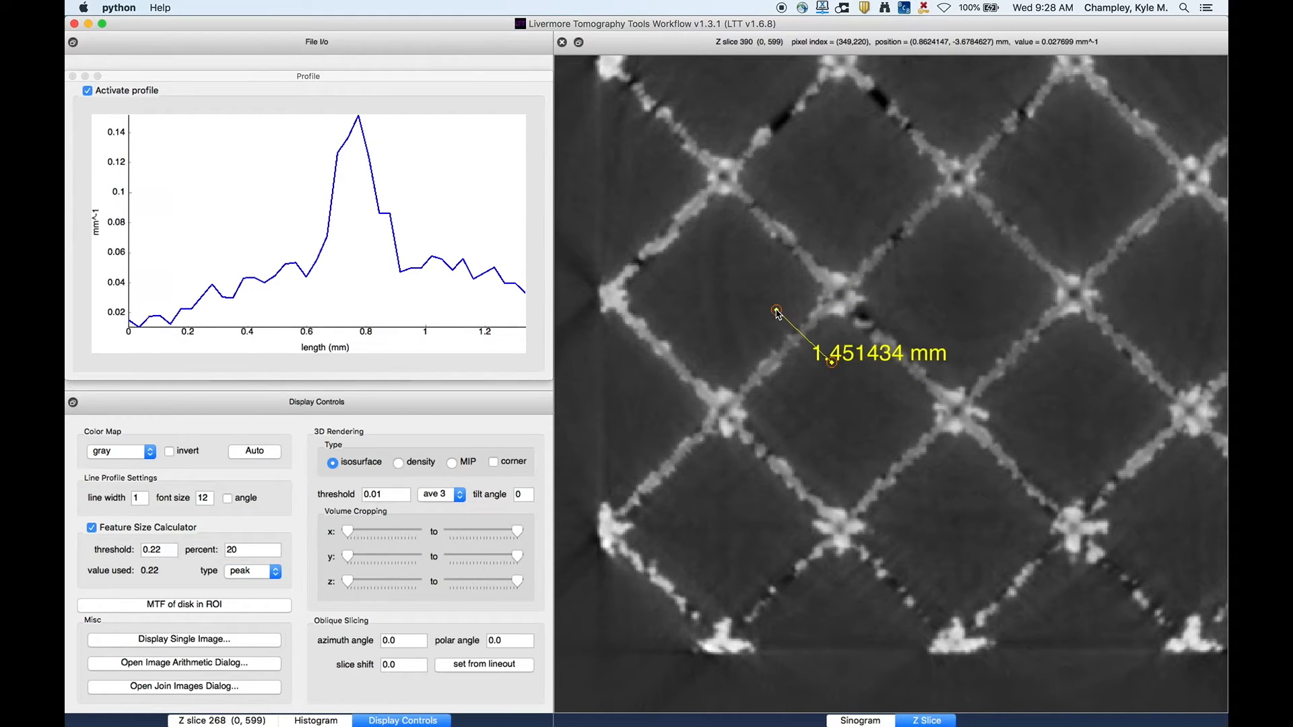
- Clear the feature size threshold value
click(237, 575)
click(237, 575)
double_click(148, 551)
key(BackSpace)
key(Return)
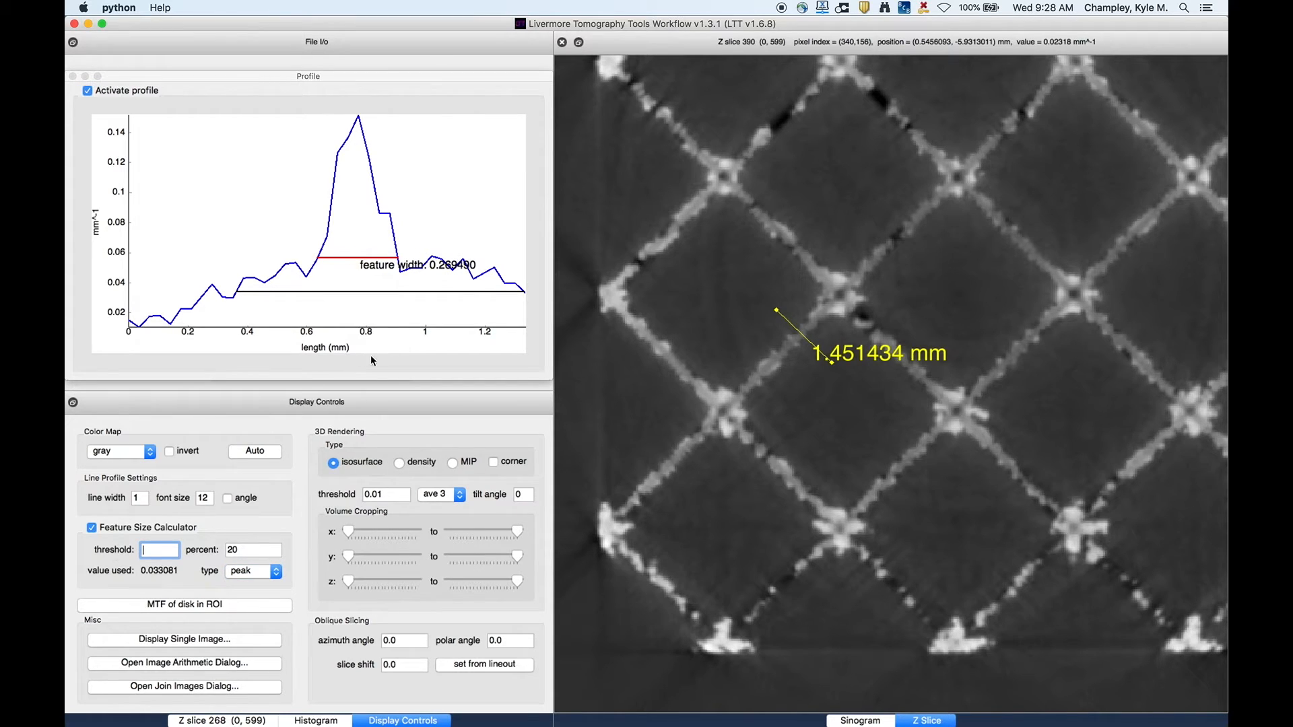
- Set the feature percent to 50 and switch the feature type to MTF
double_click(240, 550)
key(Return)
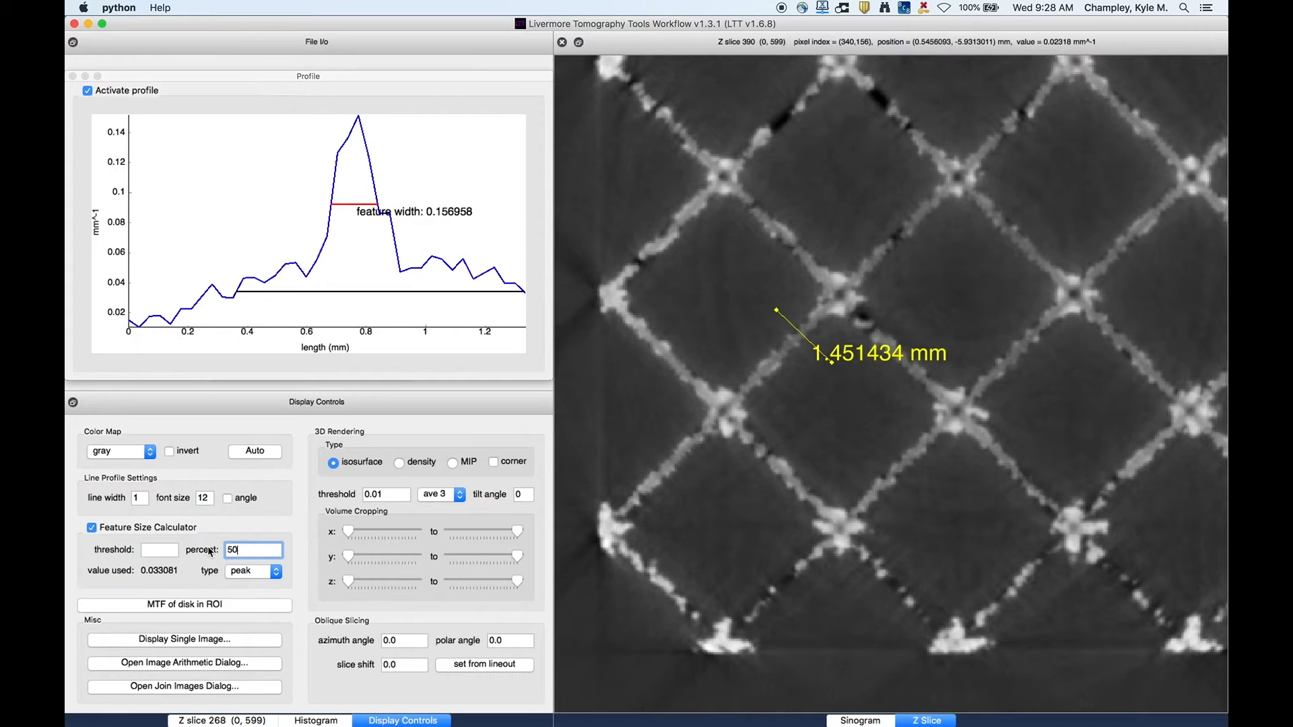
click(251, 572)
click(249, 583)
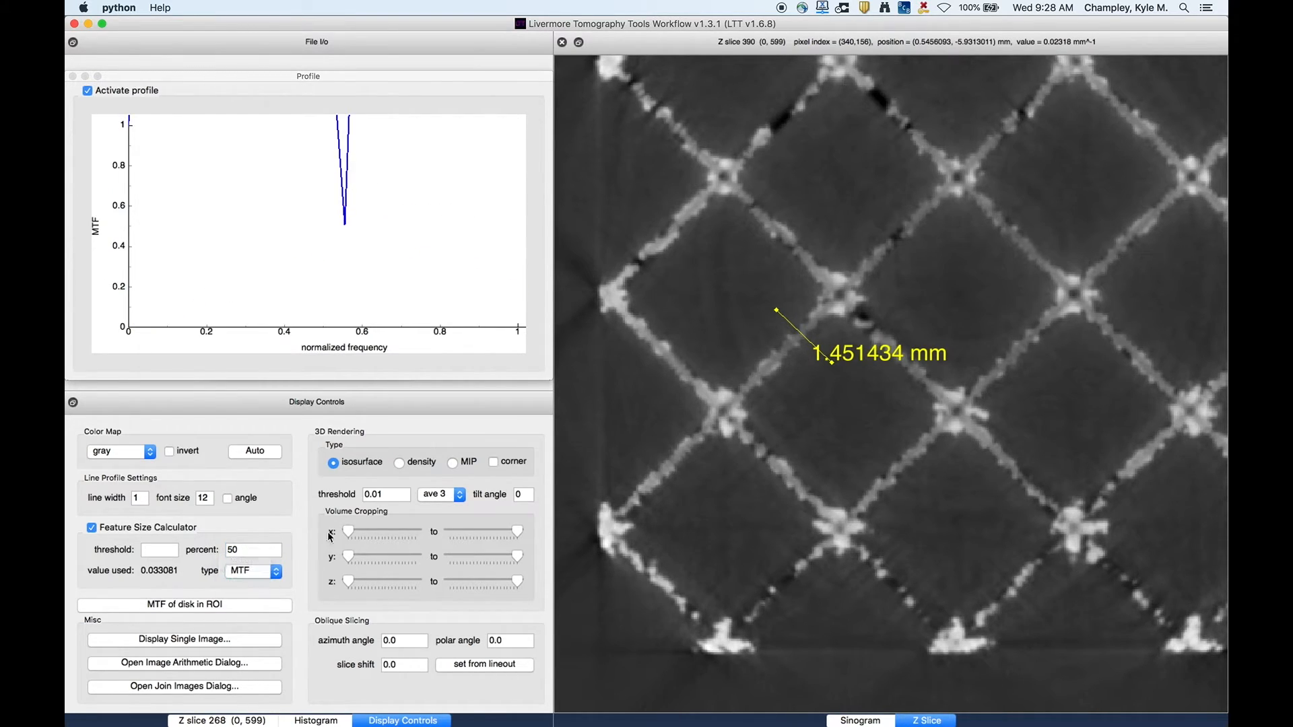
- Redraw the MTF profile line about 2.3 mm across a strut, toggling the Feature Size Calculator off and on
drag(827, 378, 754, 309)
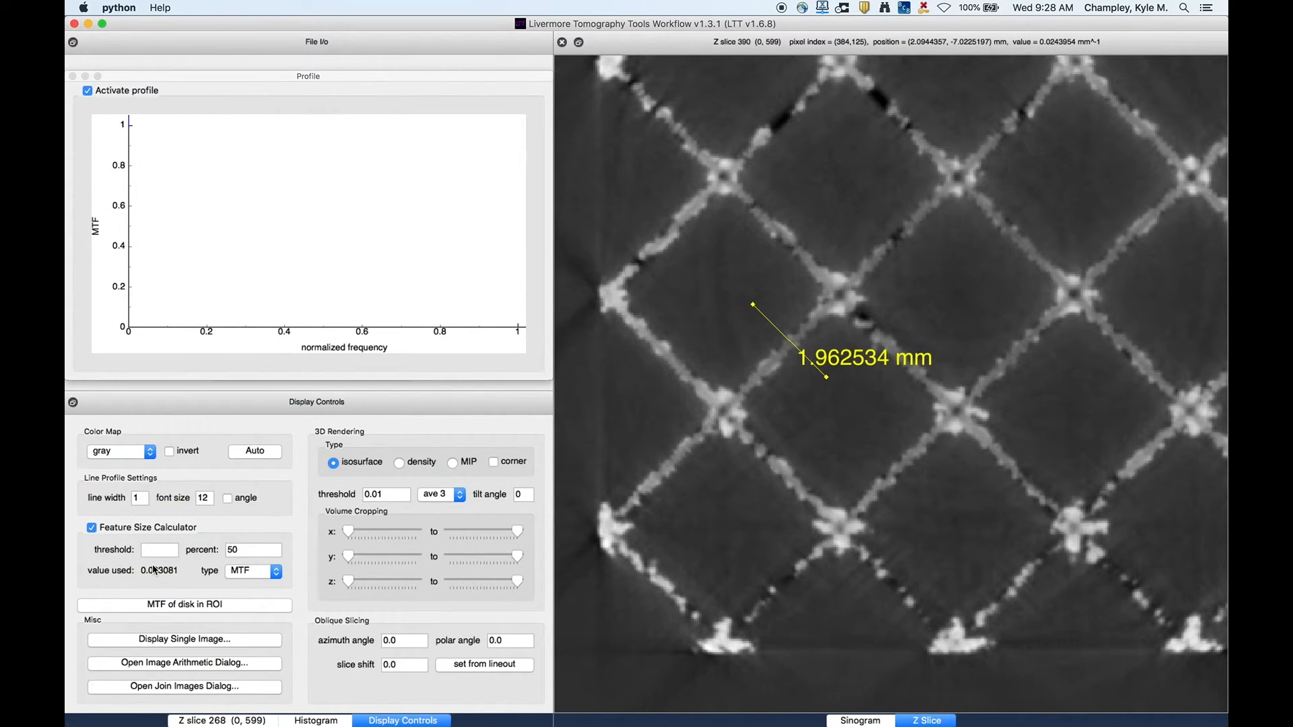
click(115, 531)
click(115, 532)
drag(847, 394, 752, 327)
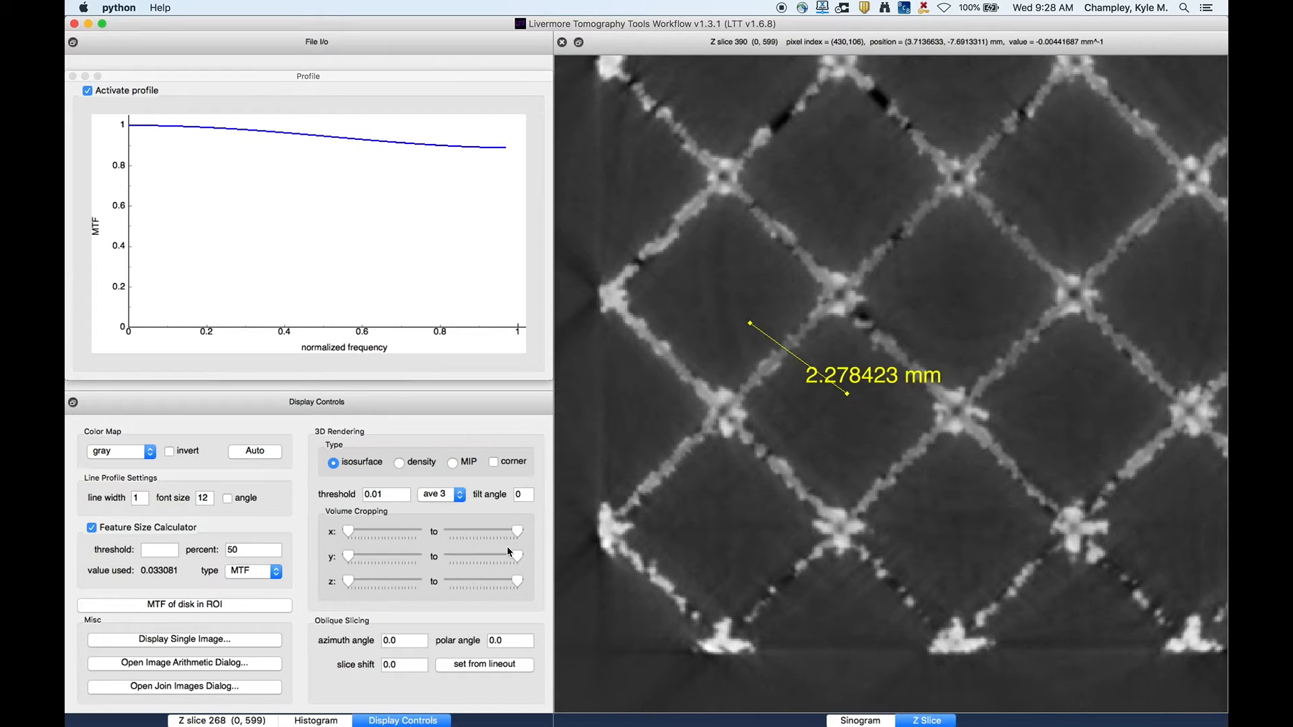
- Draw a histogram ROI box around the central lattice cell of the Z slice
click(250, 721)
click(328, 719)
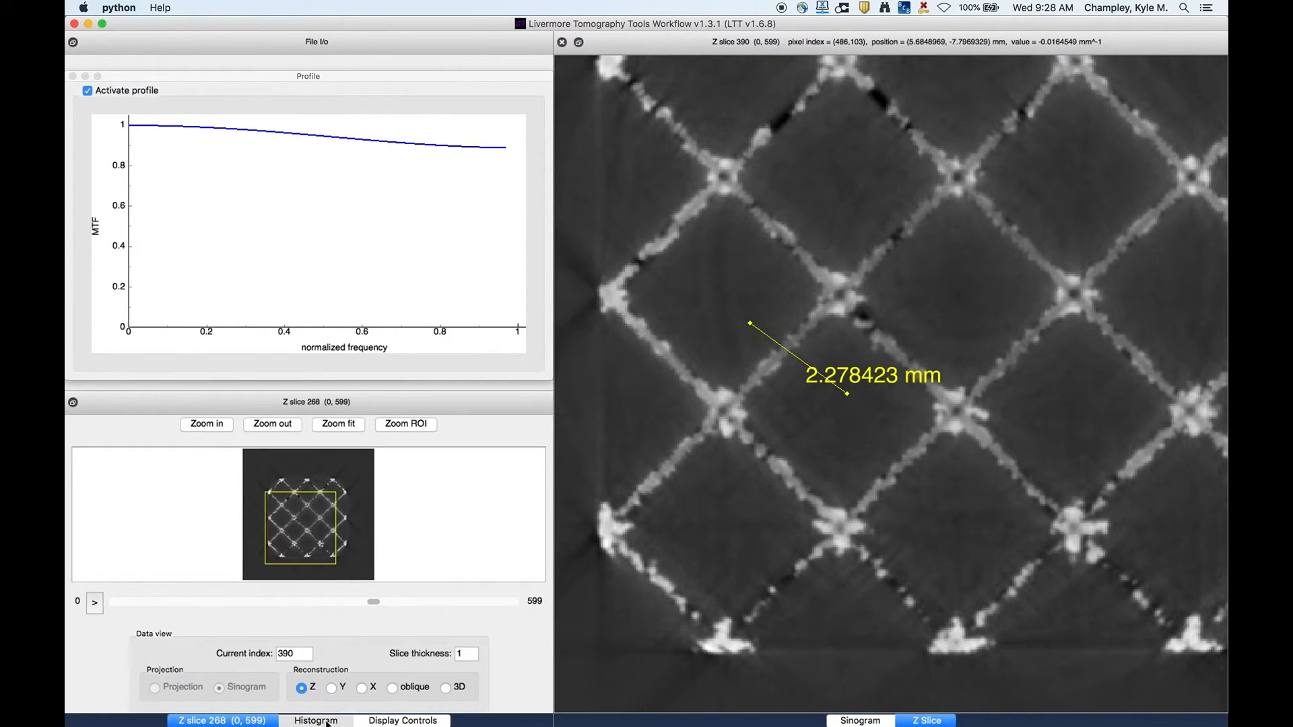
drag(726, 284, 956, 497)
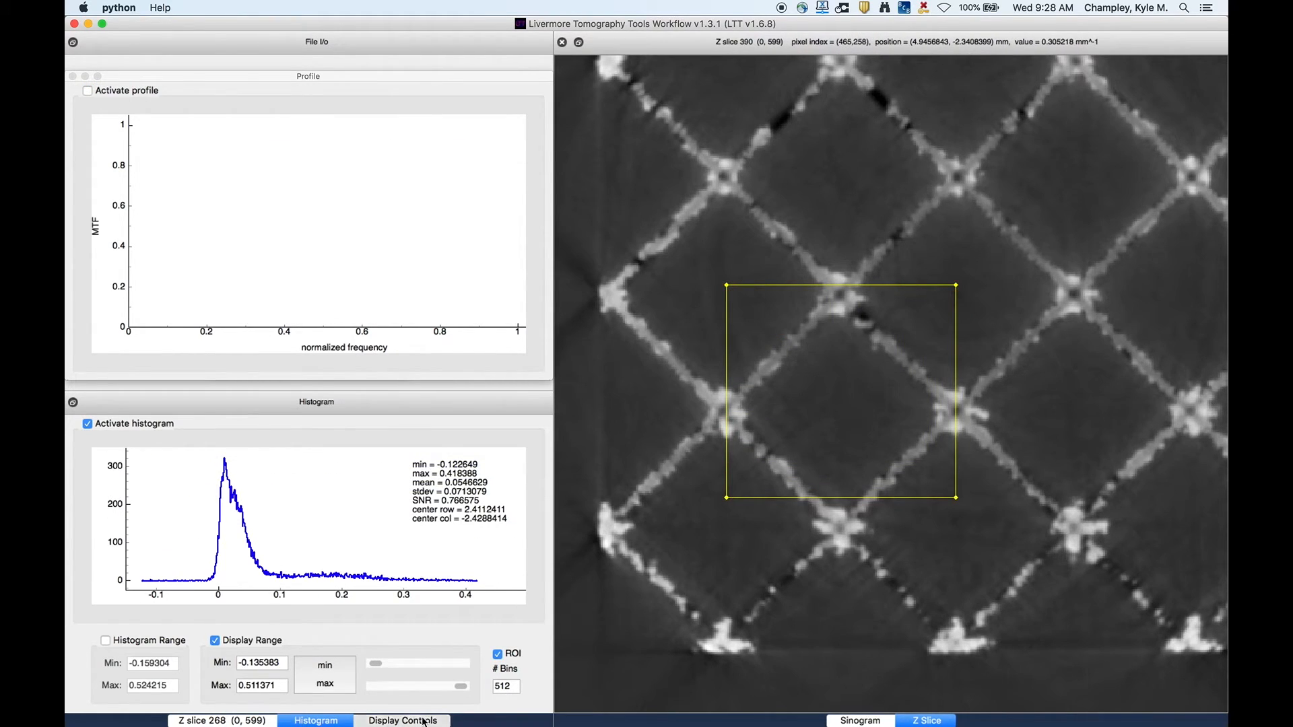
click(381, 719)
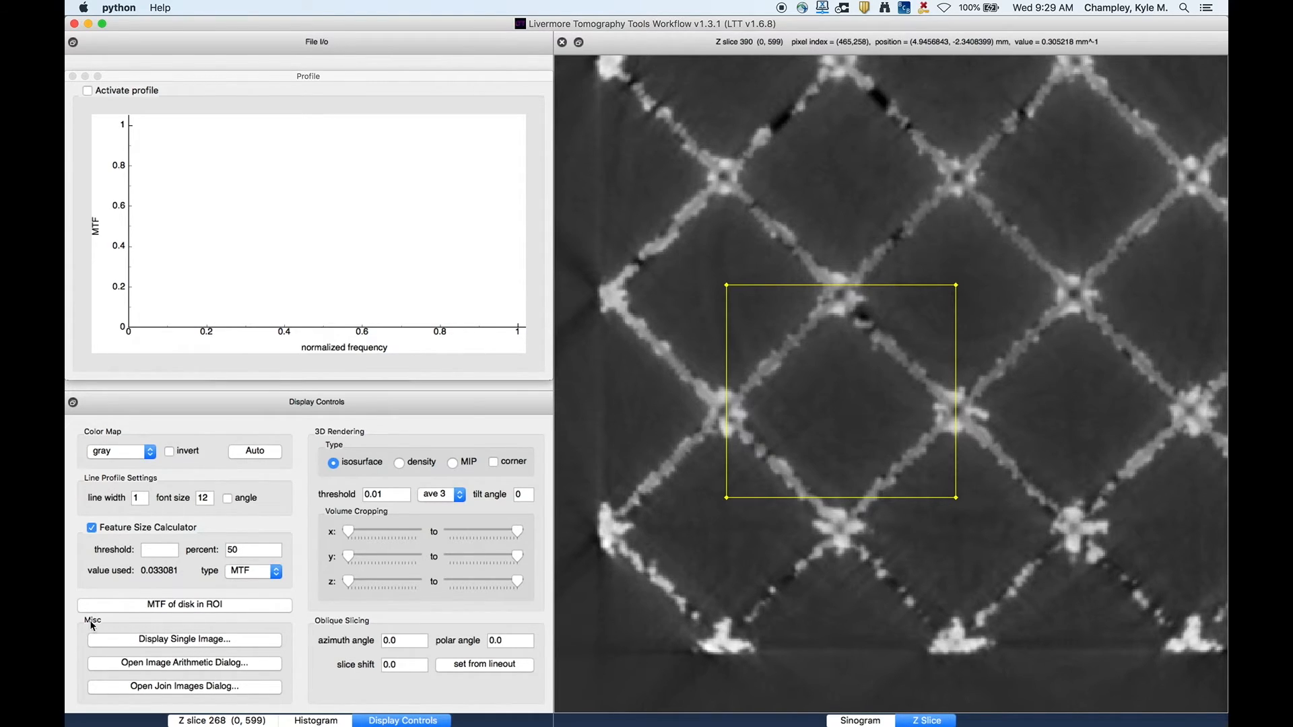
click(220, 641)
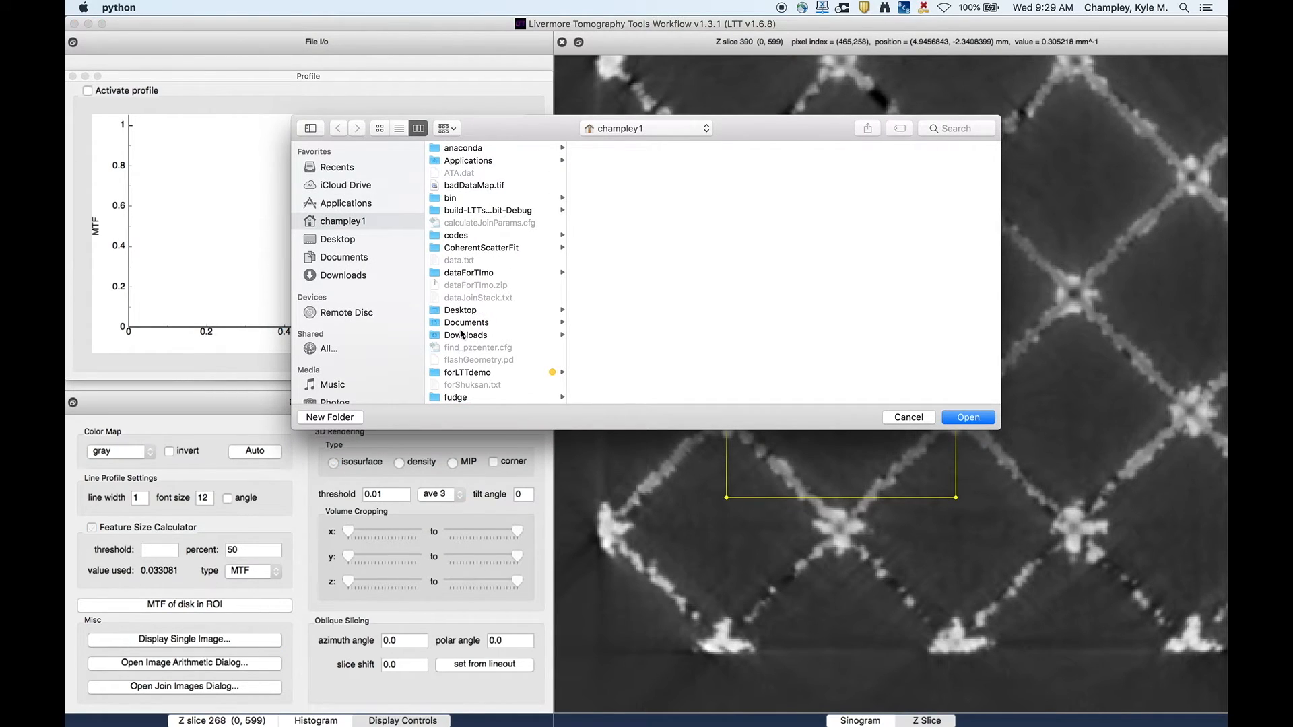
click(908, 418)
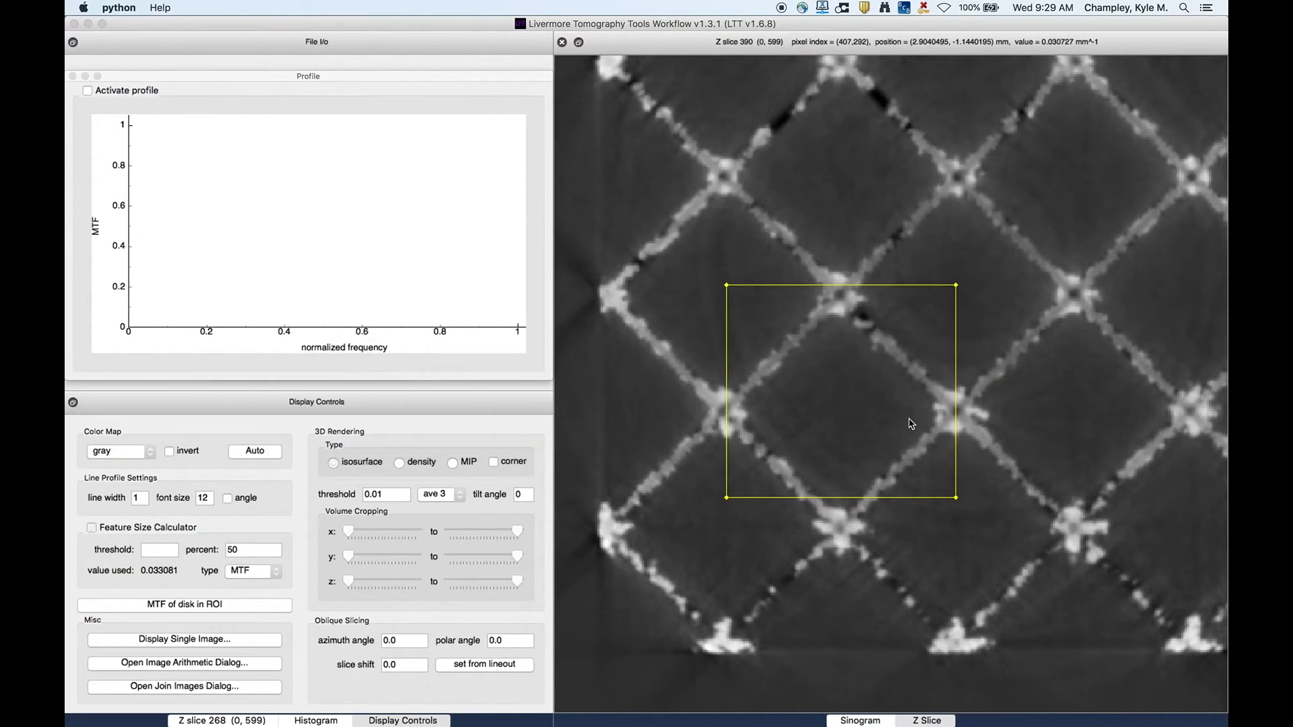
- Open the Image Arithmetic dialog and choose Z slice as the first binary operand's data type
click(165, 667)
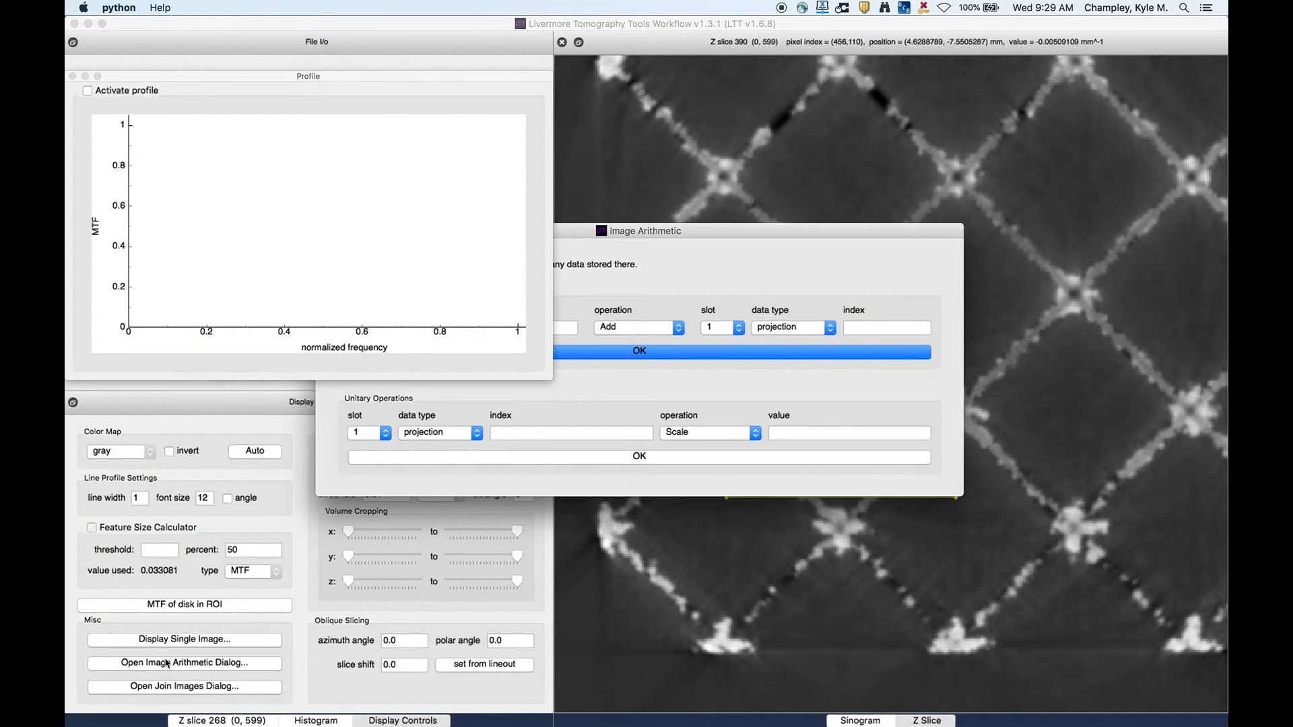
drag(626, 237, 773, 377)
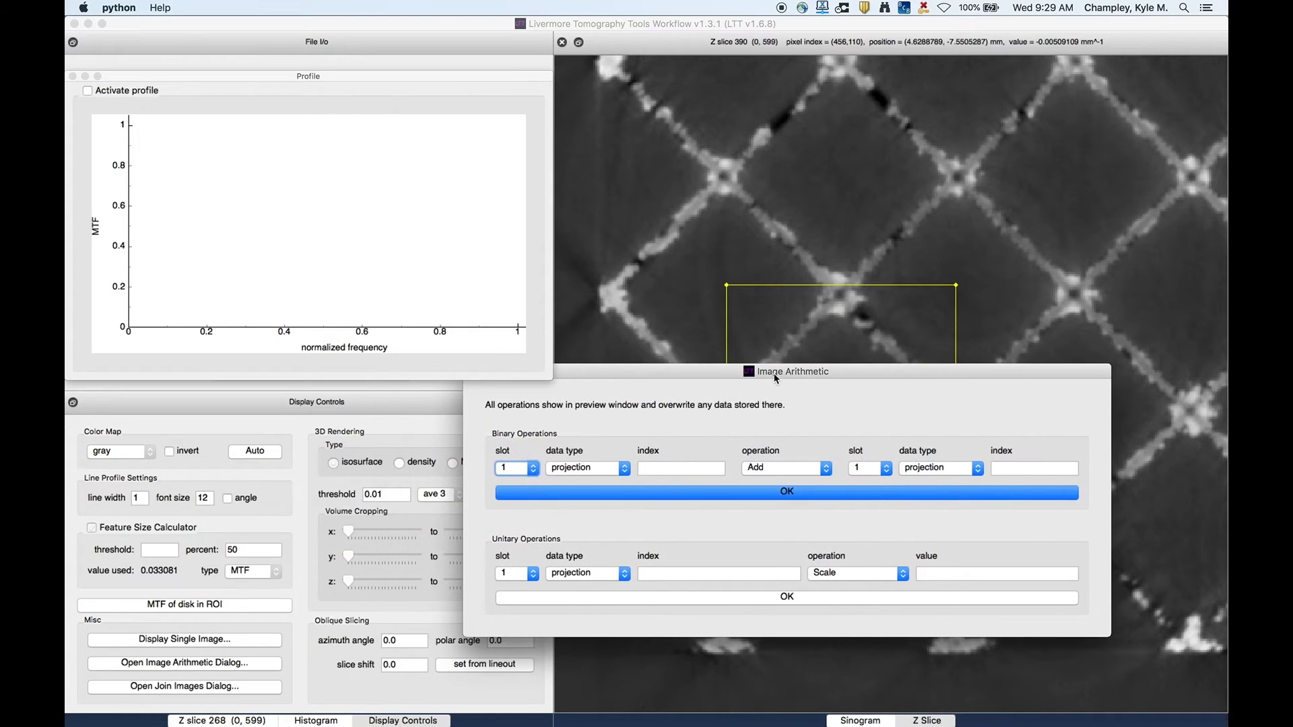
drag(326, 76, 317, 27)
double_click(318, 27)
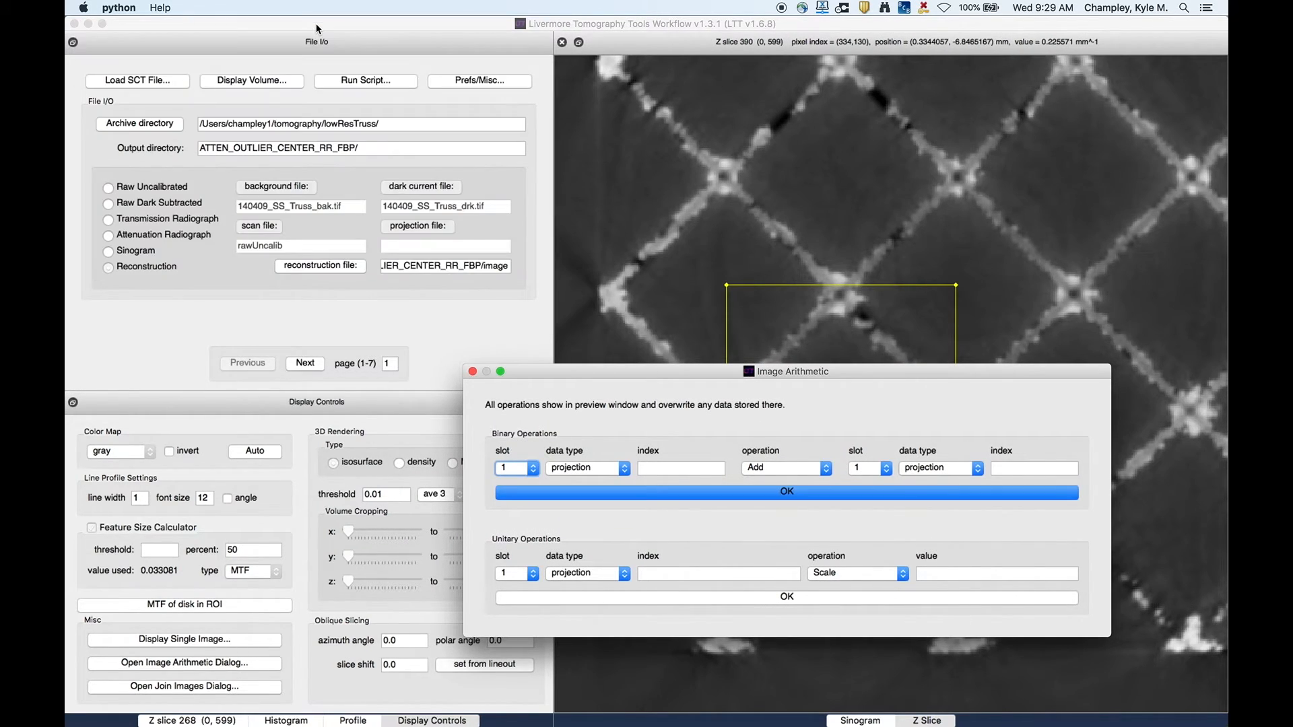
drag(778, 369, 381, 104)
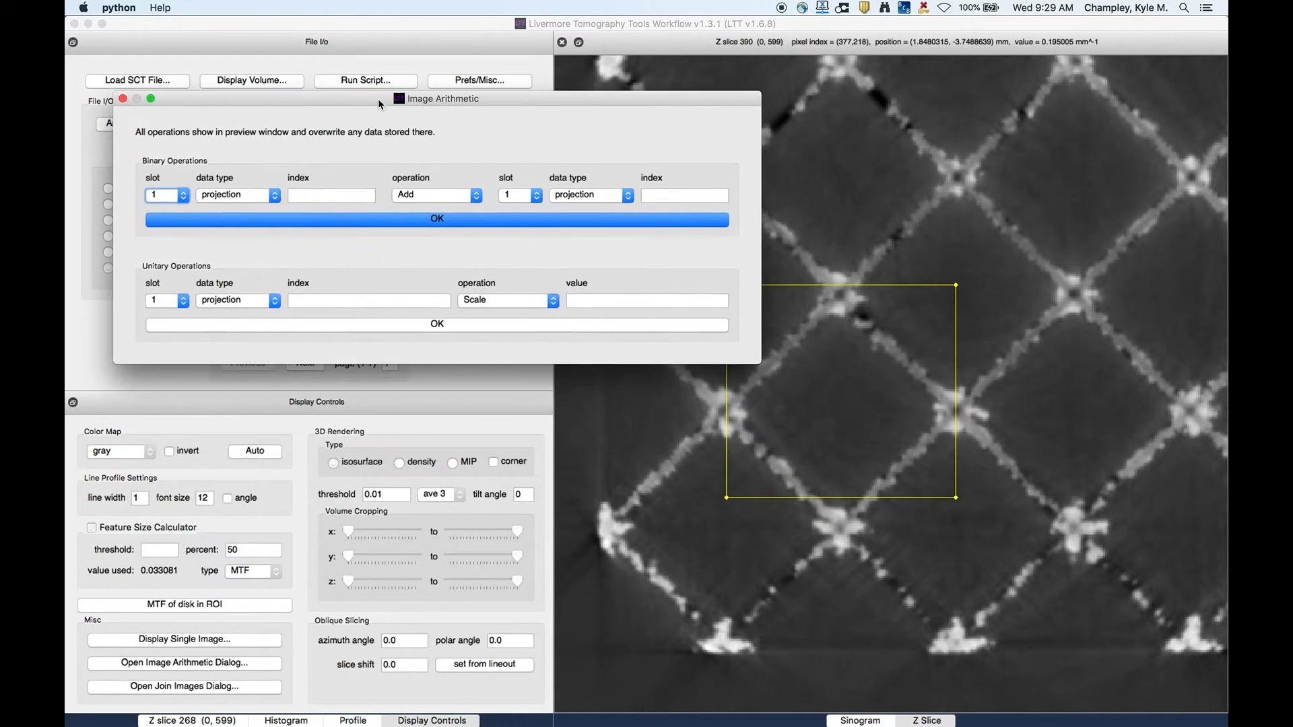
click(224, 199)
click(221, 216)
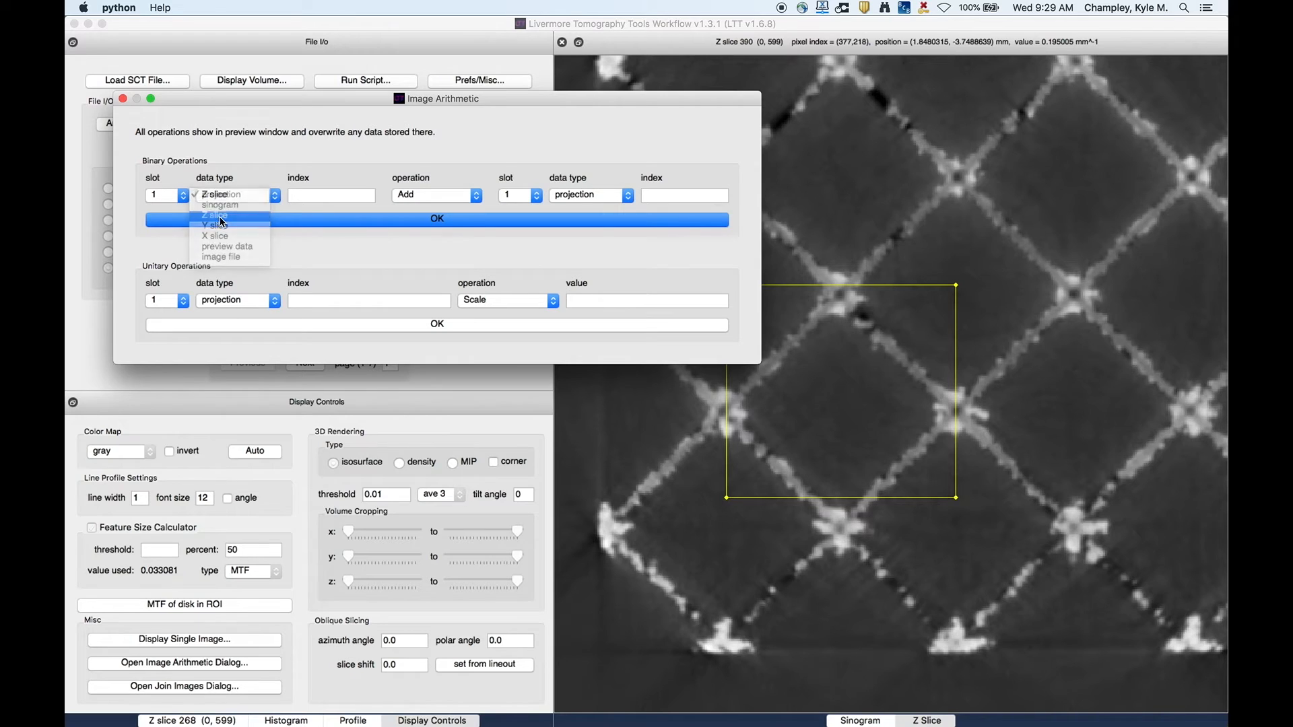
- Browse the binary and unitary operation lists, then close the Image Arithmetic dialog
click(444, 196)
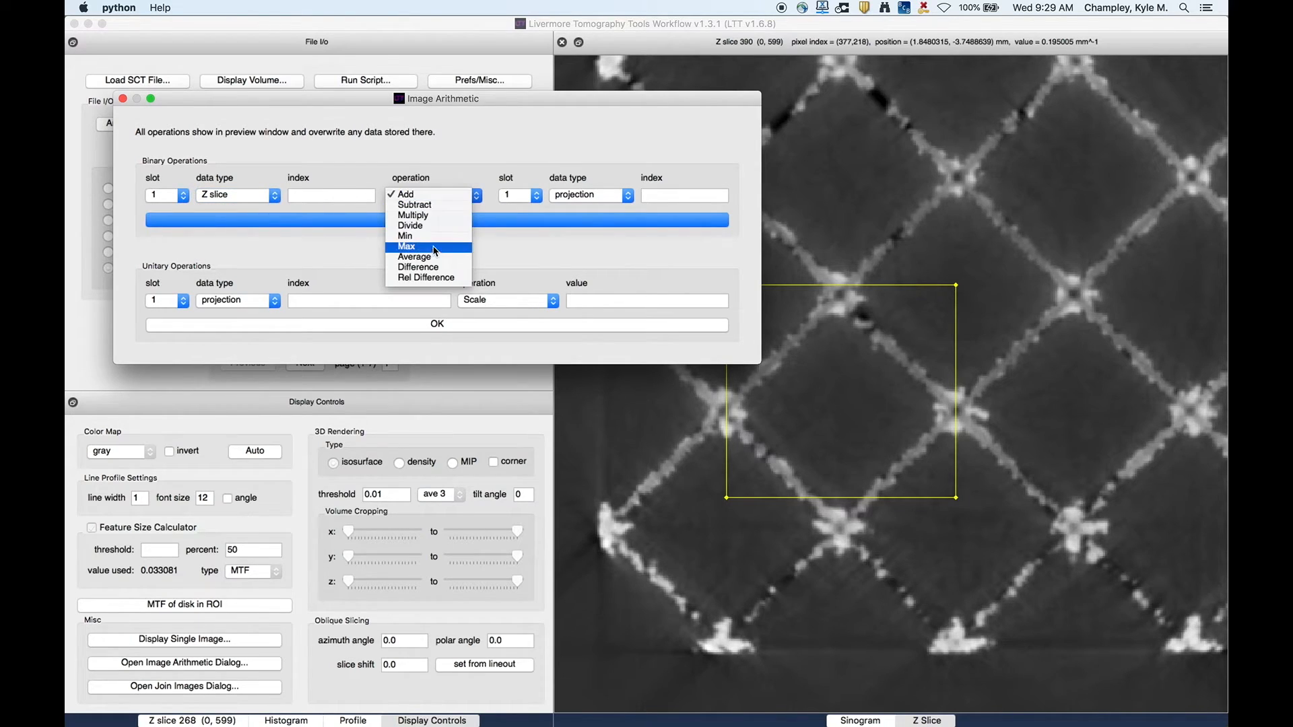
click(458, 150)
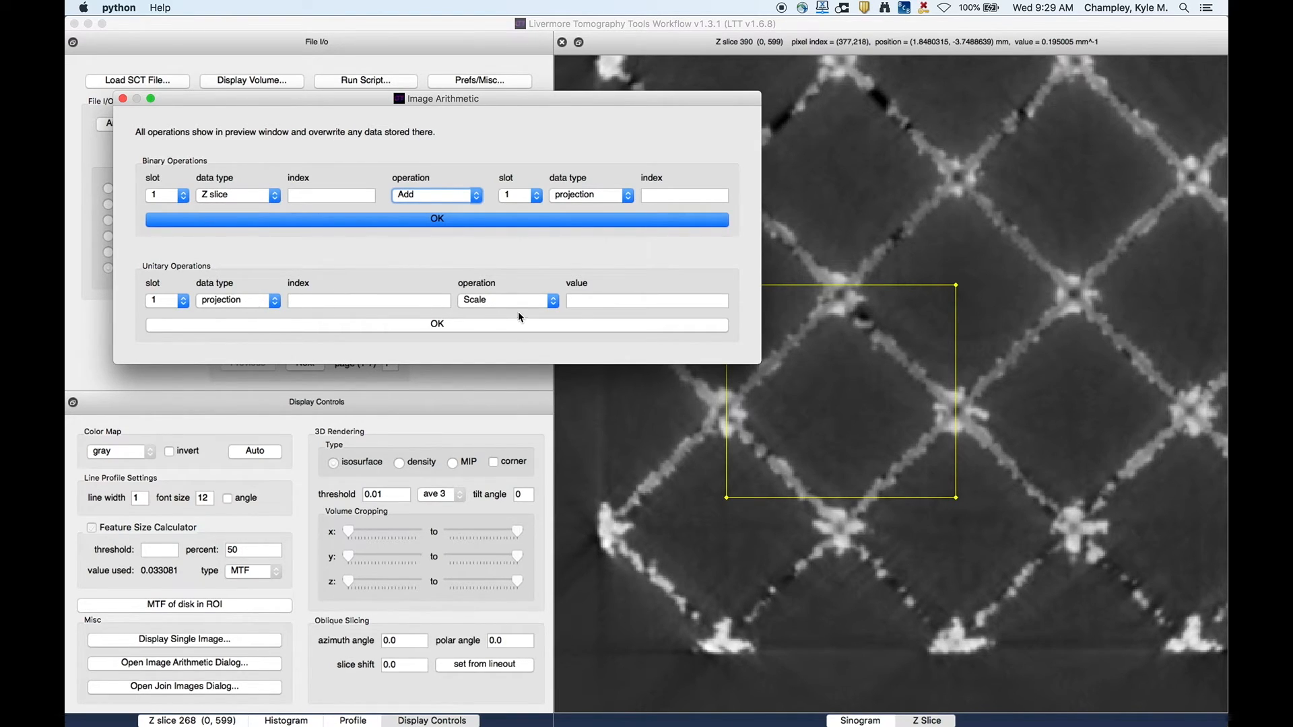
click(499, 300)
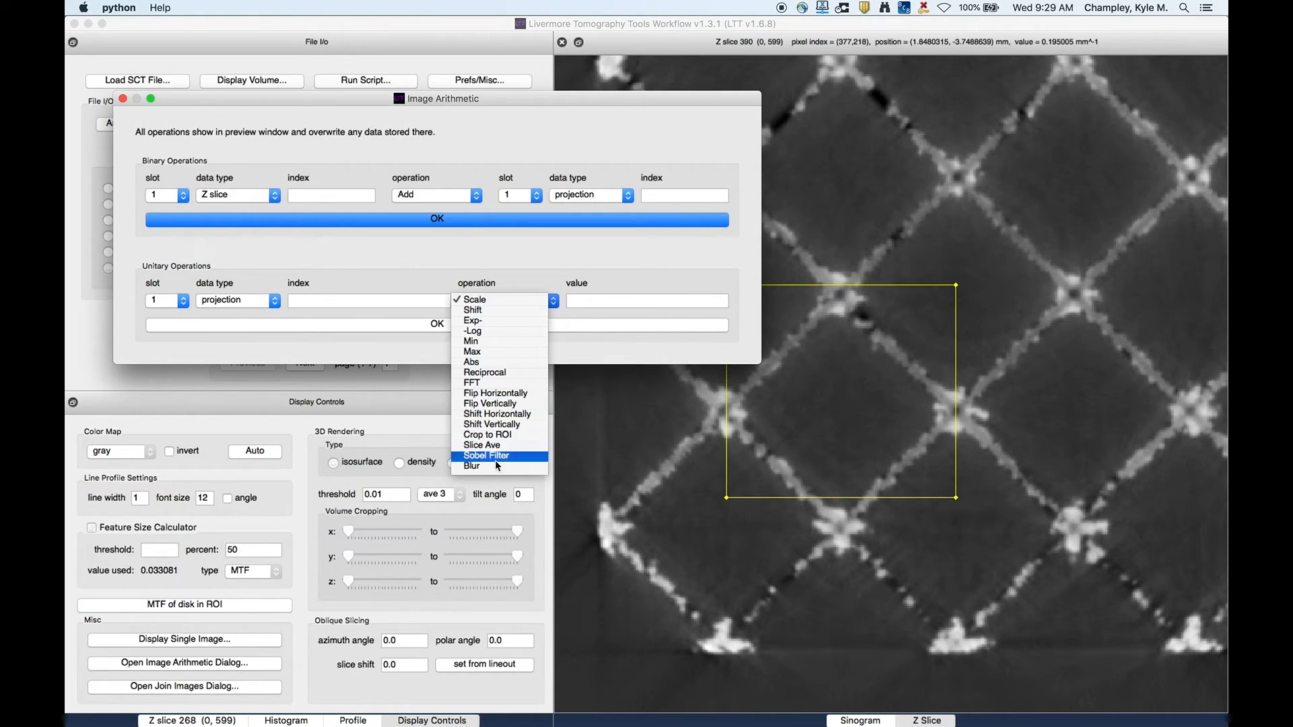
click(492, 103)
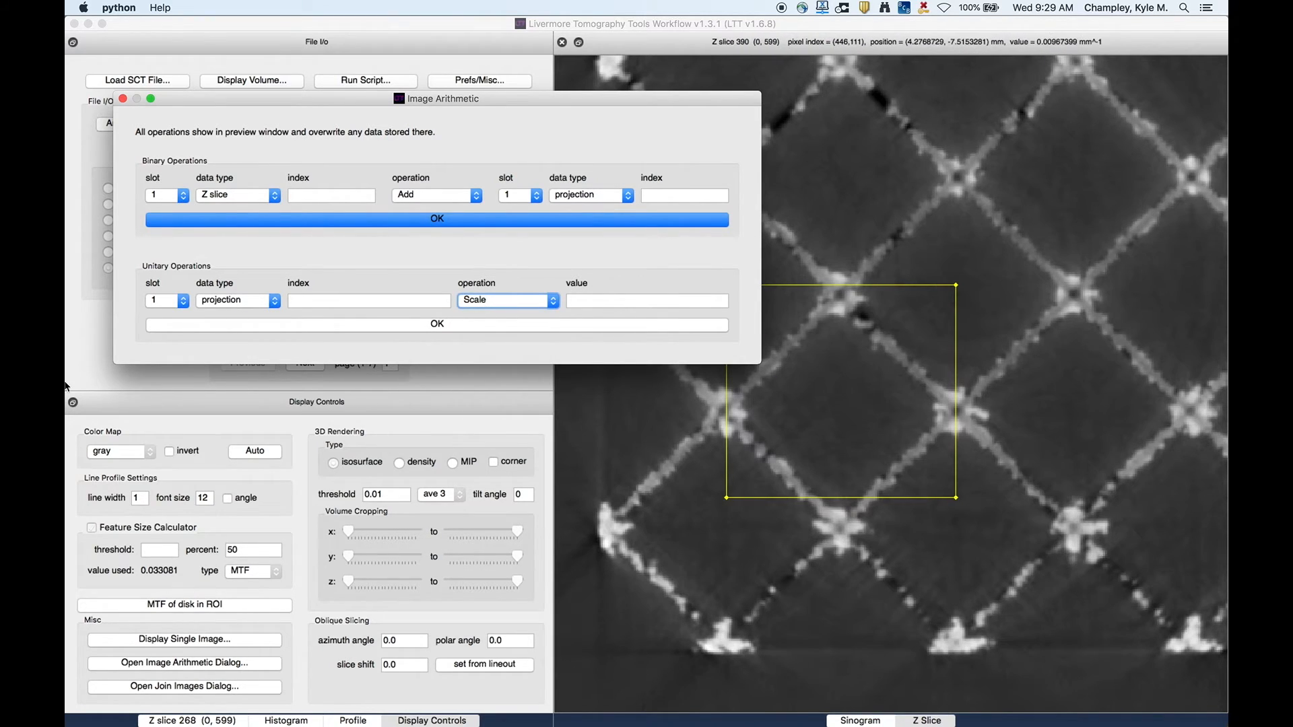
click(122, 99)
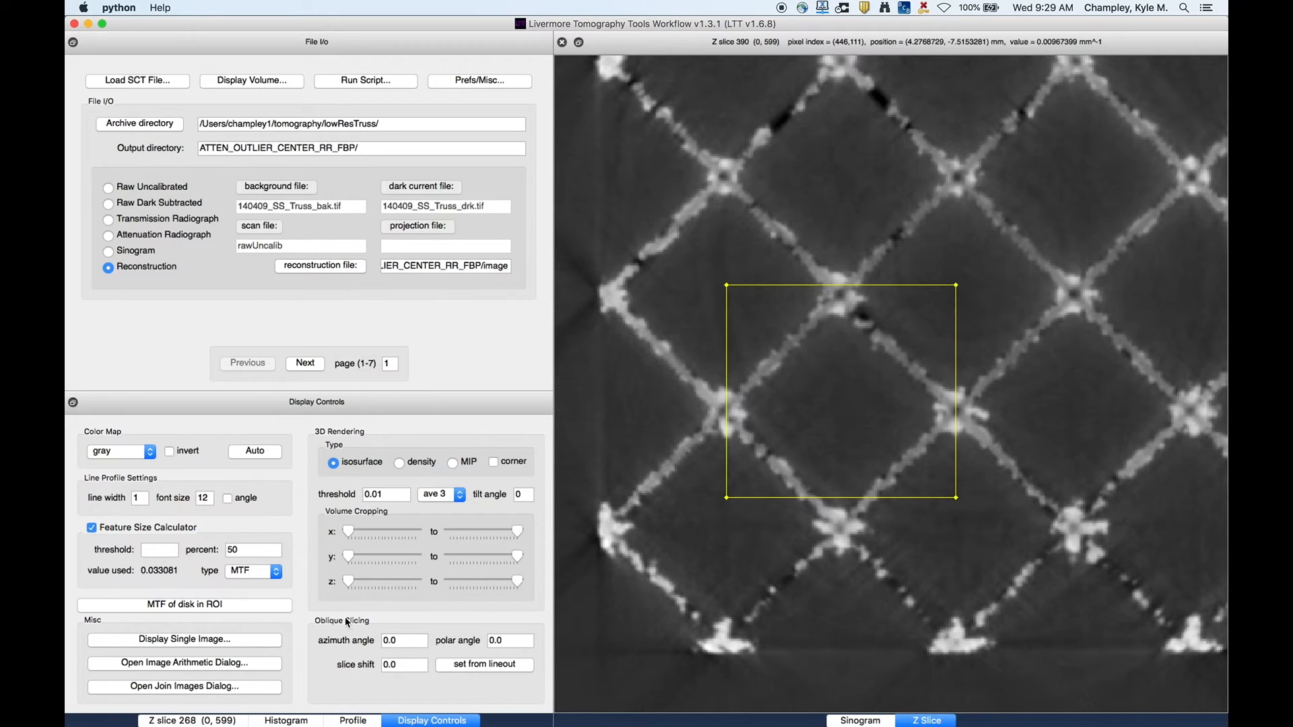
- Display the reconstruction as a 3D rendering and move the Display Controls panel to the upper dock
click(226, 720)
click(445, 688)
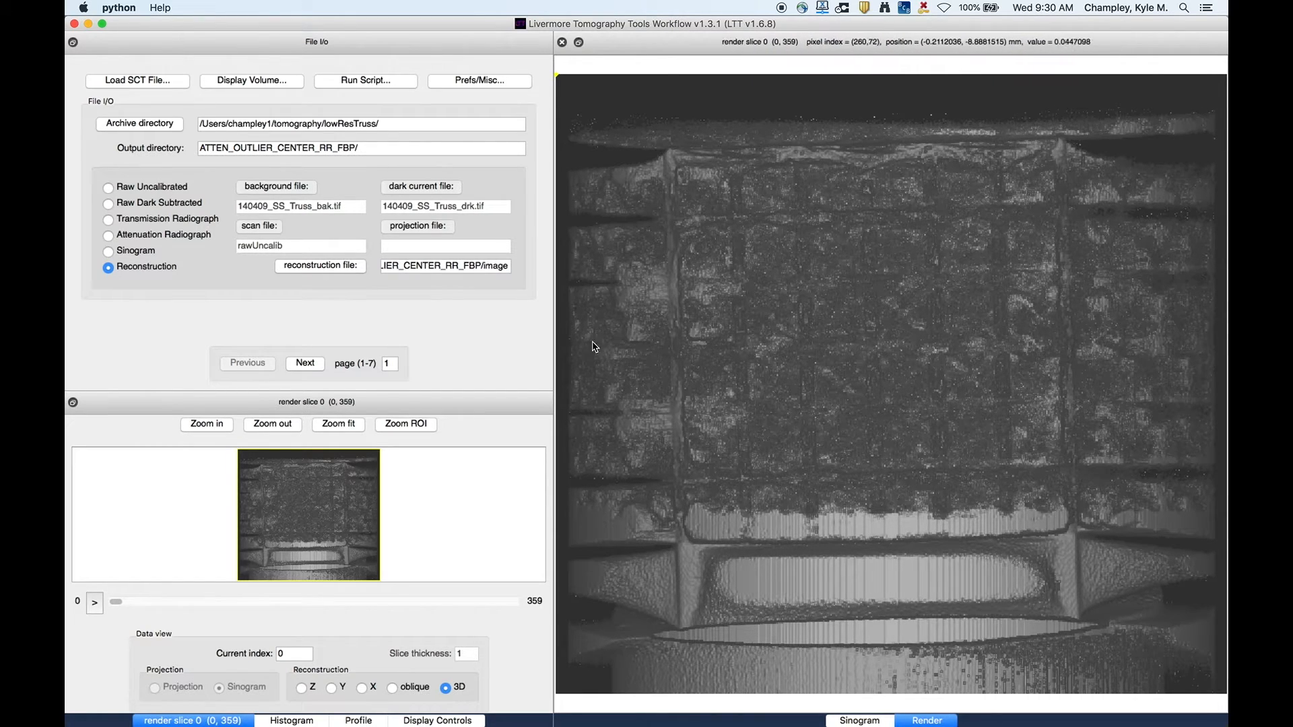
click(417, 720)
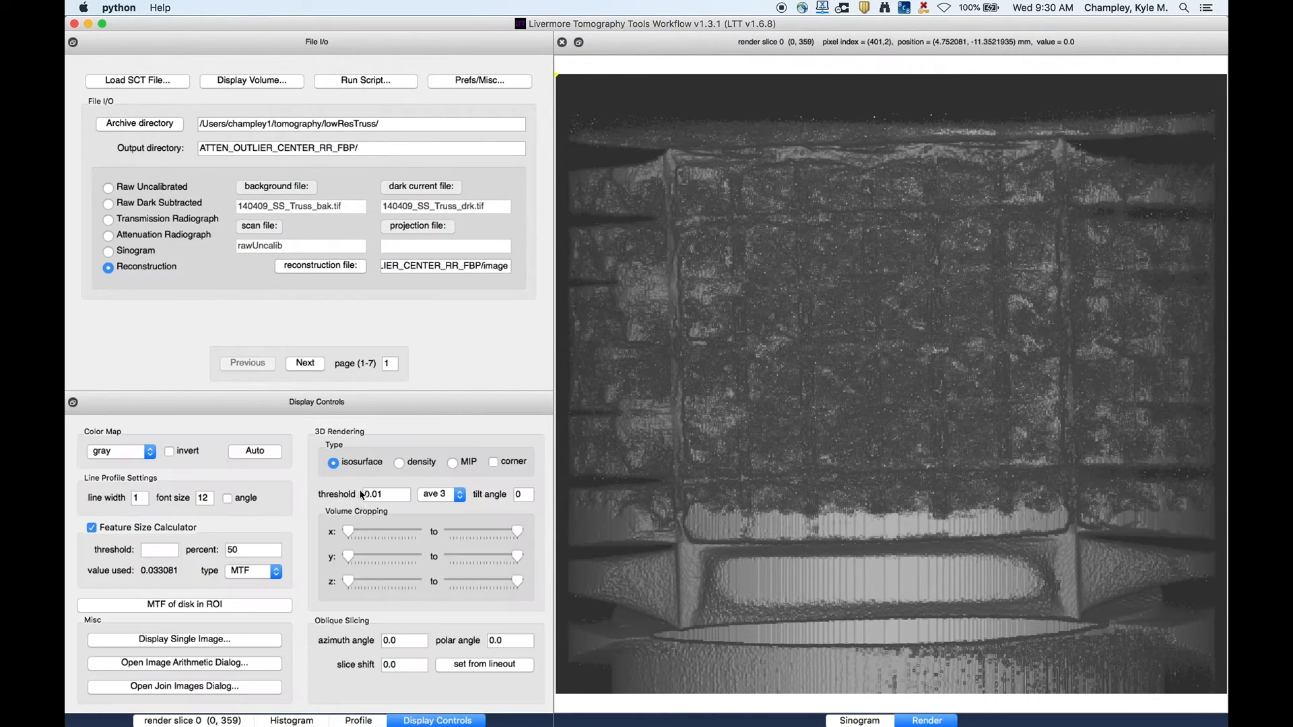
drag(316, 402, 327, 145)
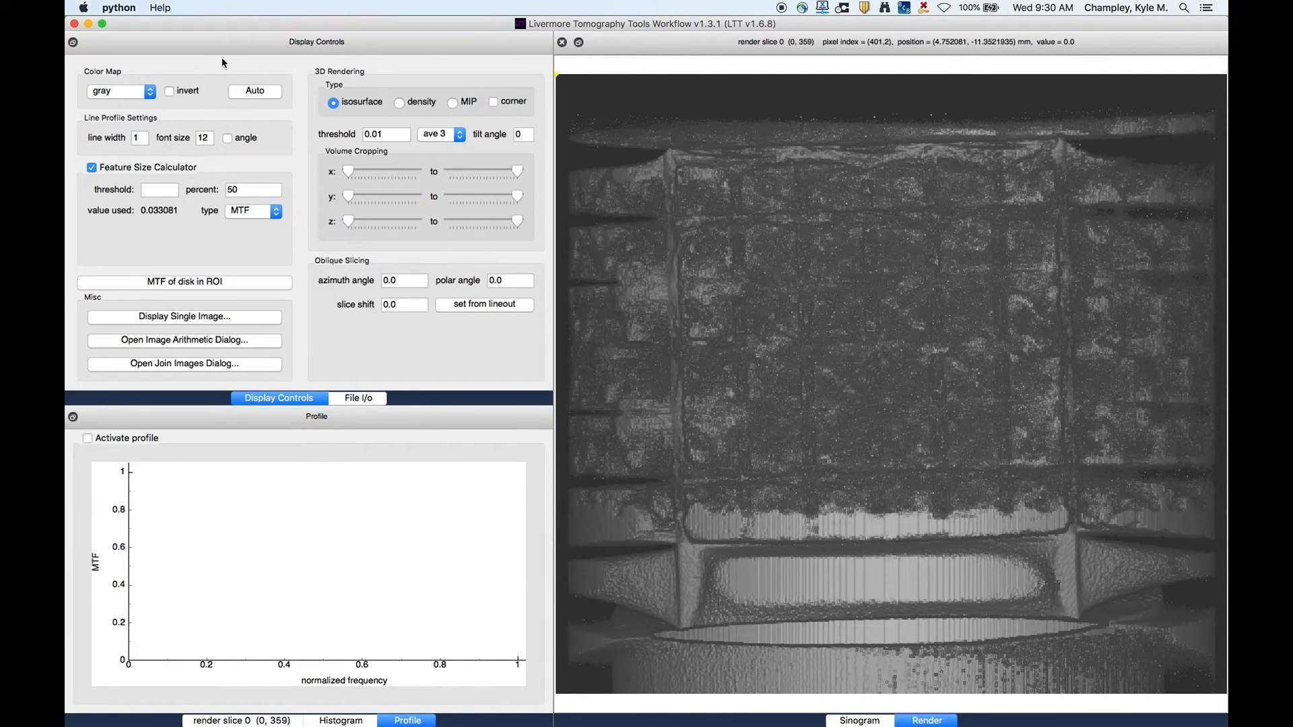
- Set the 3D rendering threshold to 0.1
click(363, 398)
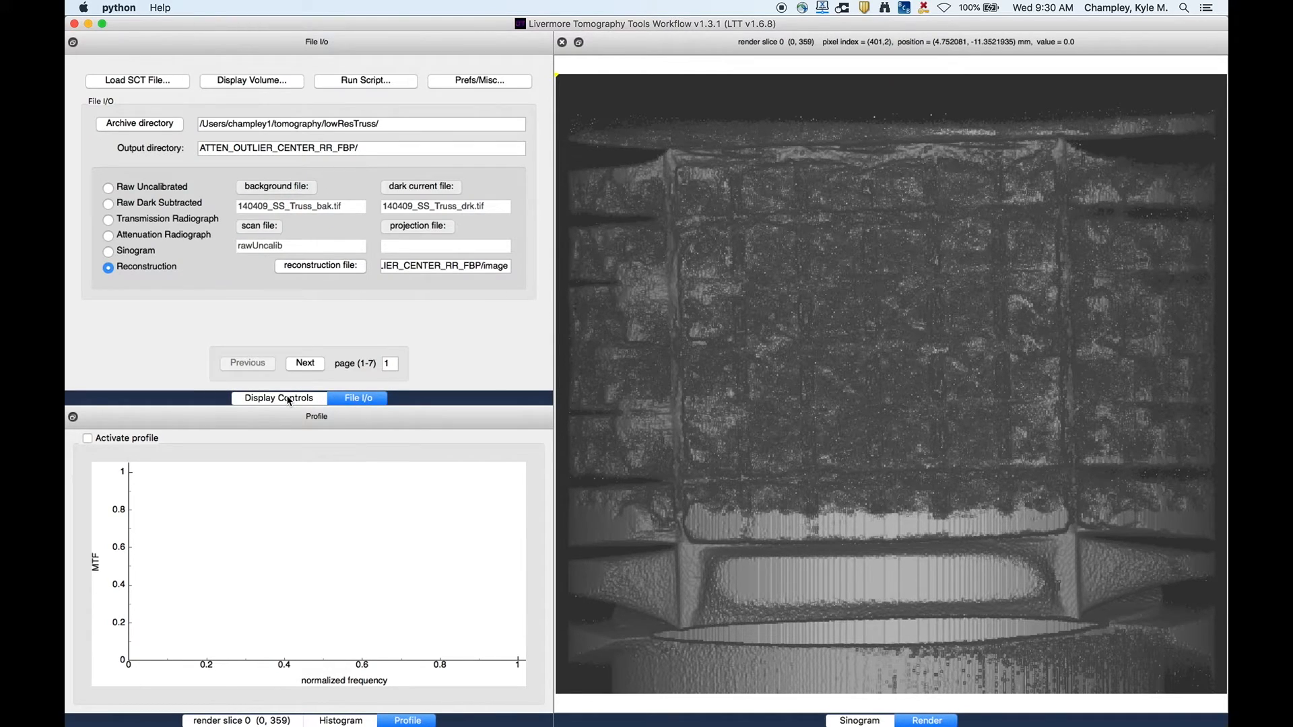
click(290, 399)
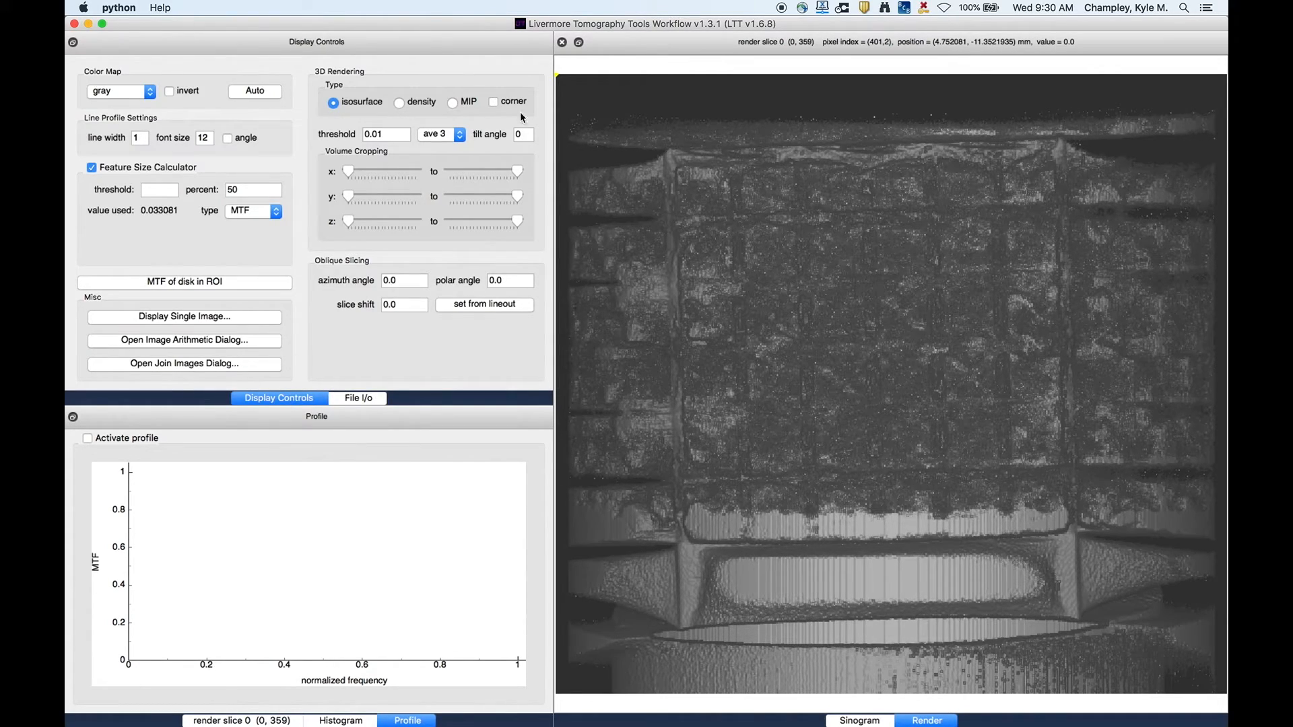
click(377, 134)
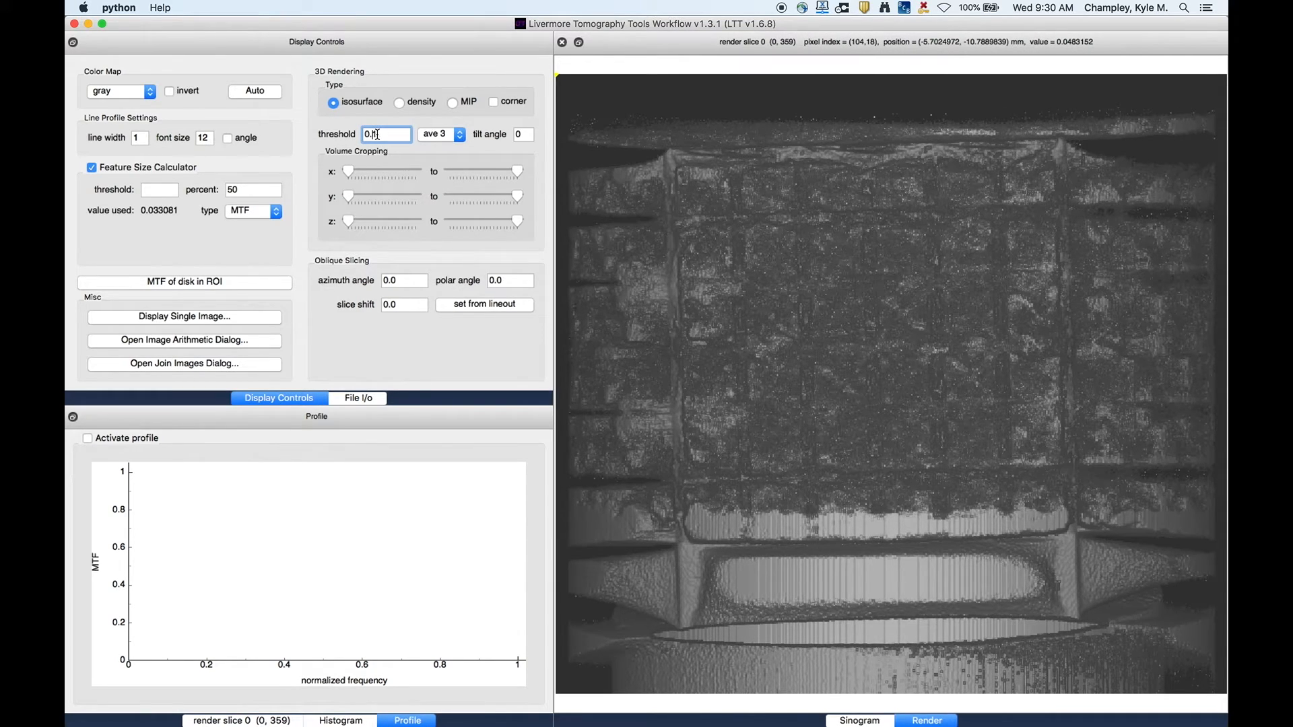
key(Return)
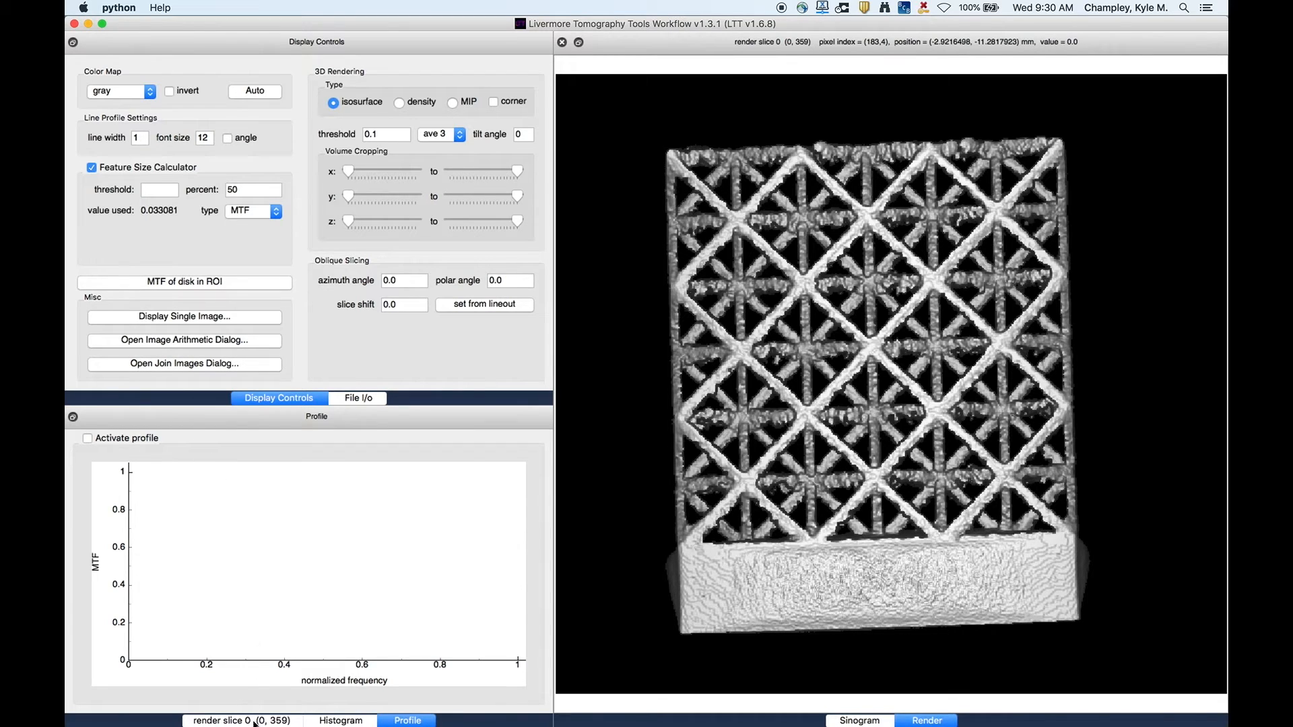
- Disable the histogram ROI and rotate the 3D rendering to render slice 325
click(254, 721)
drag(123, 604, 170, 608)
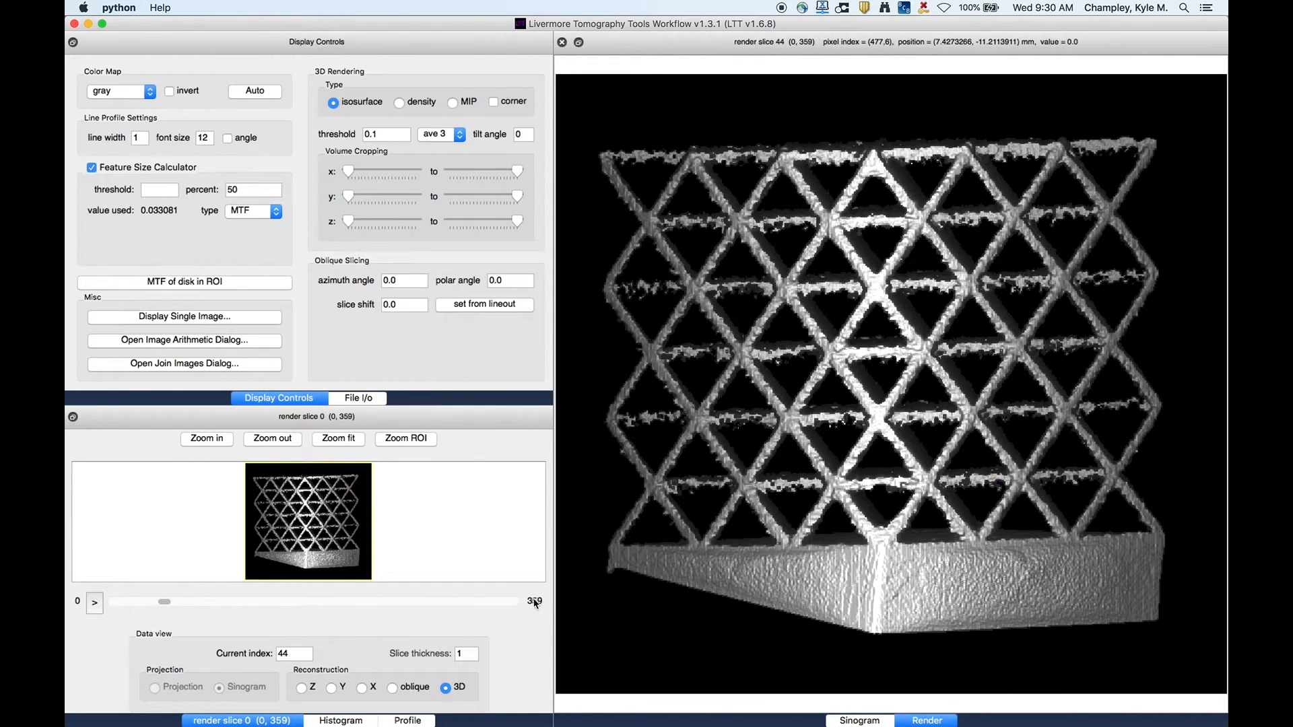
click(359, 719)
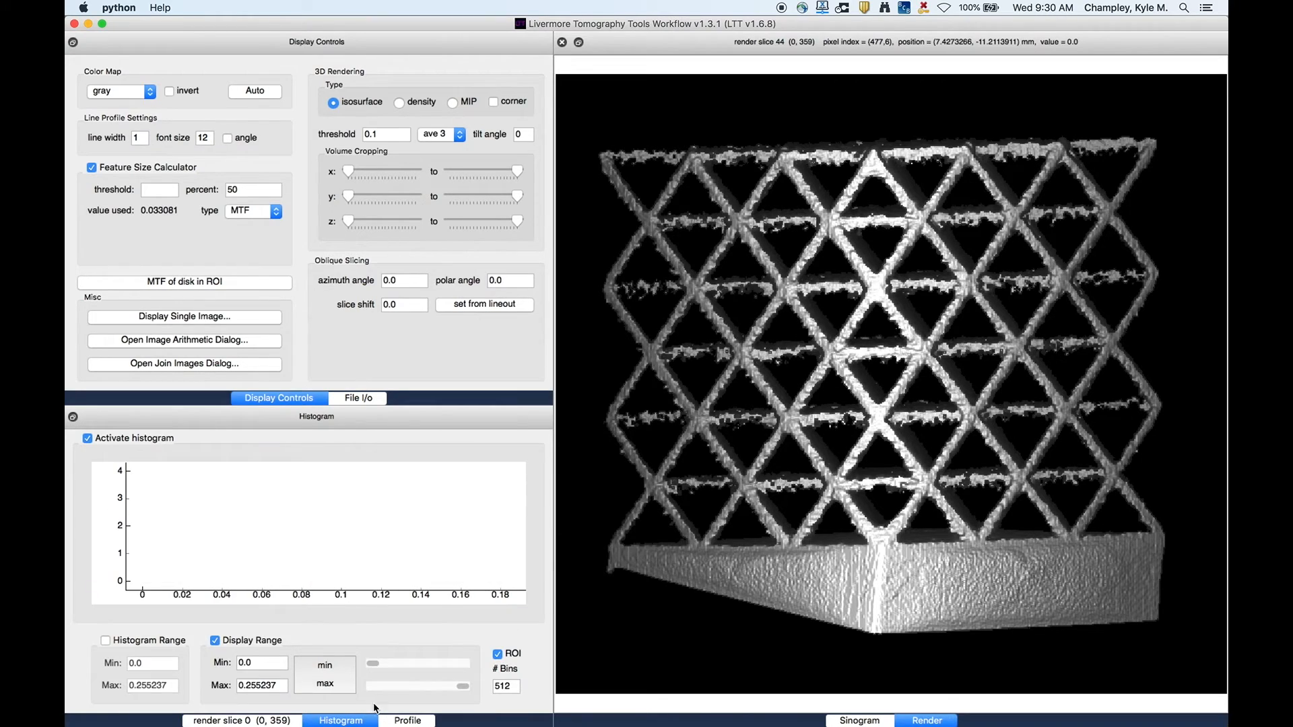
click(496, 653)
click(251, 719)
drag(888, 450, 810, 450)
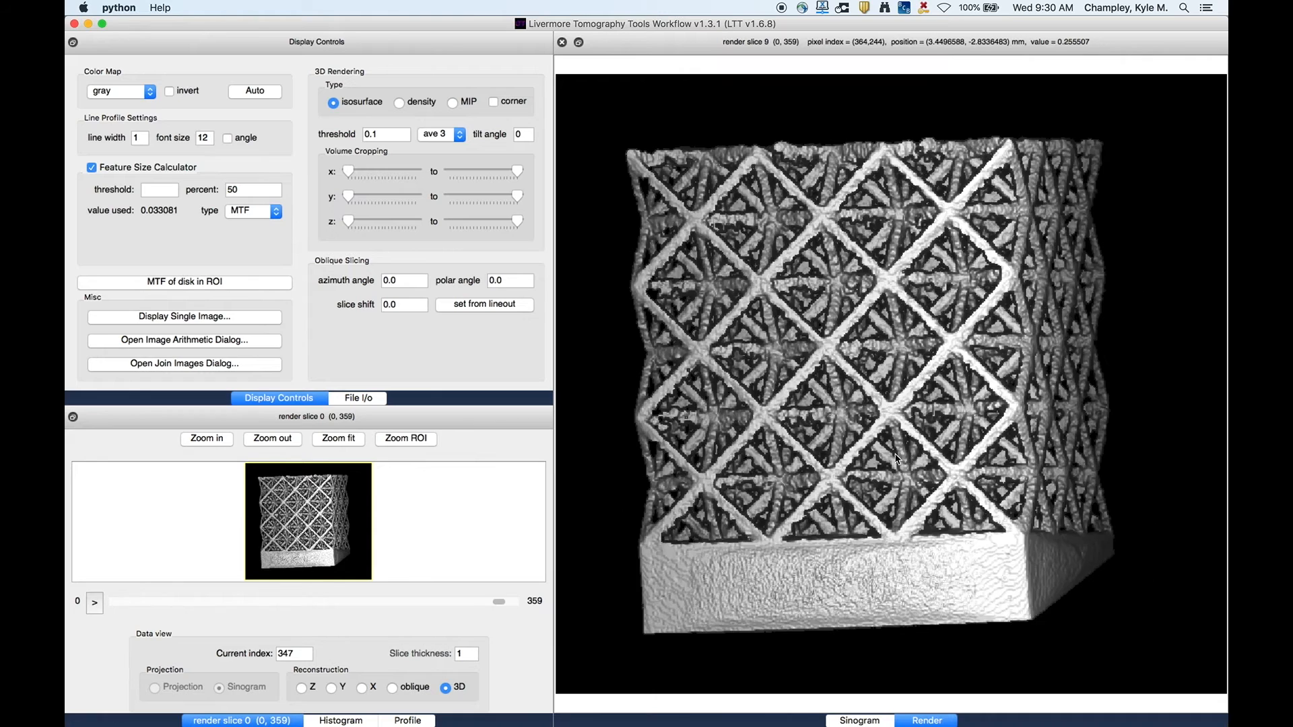
drag(895, 458, 870, 459)
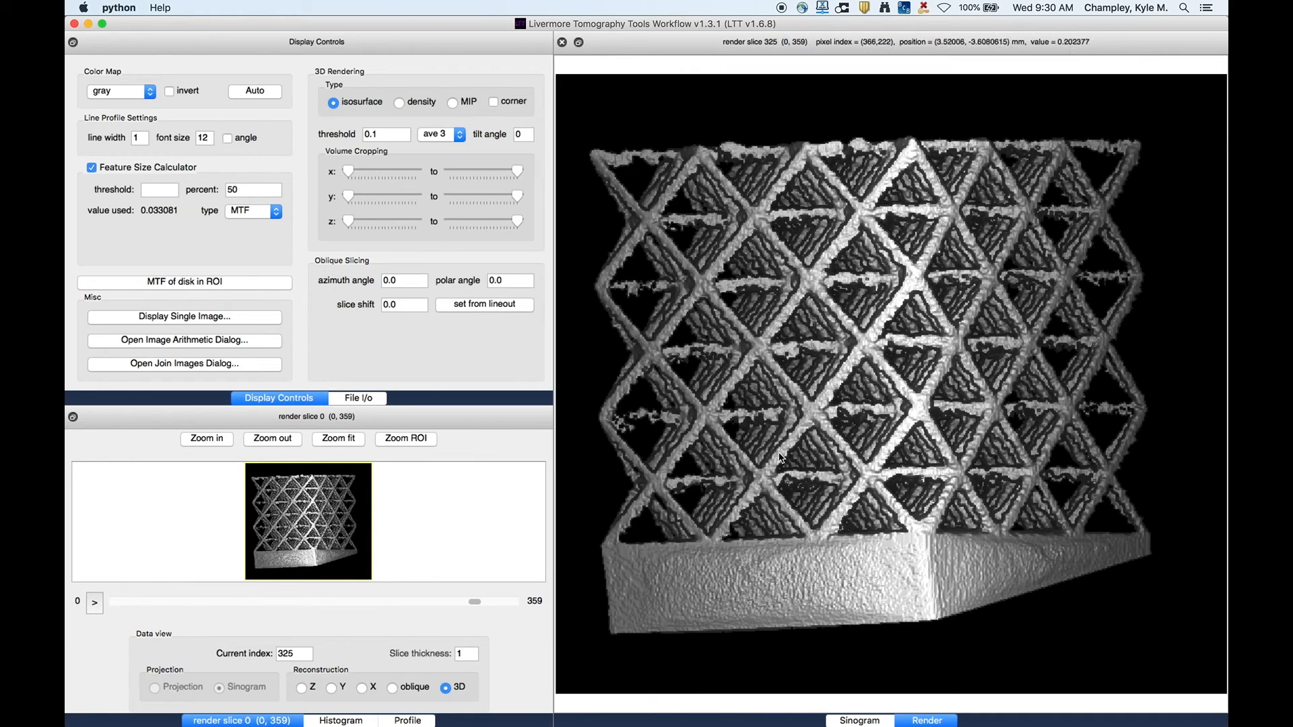
- Compare density and MIP rendering, keep density, and set the tilt angle to 15
click(399, 103)
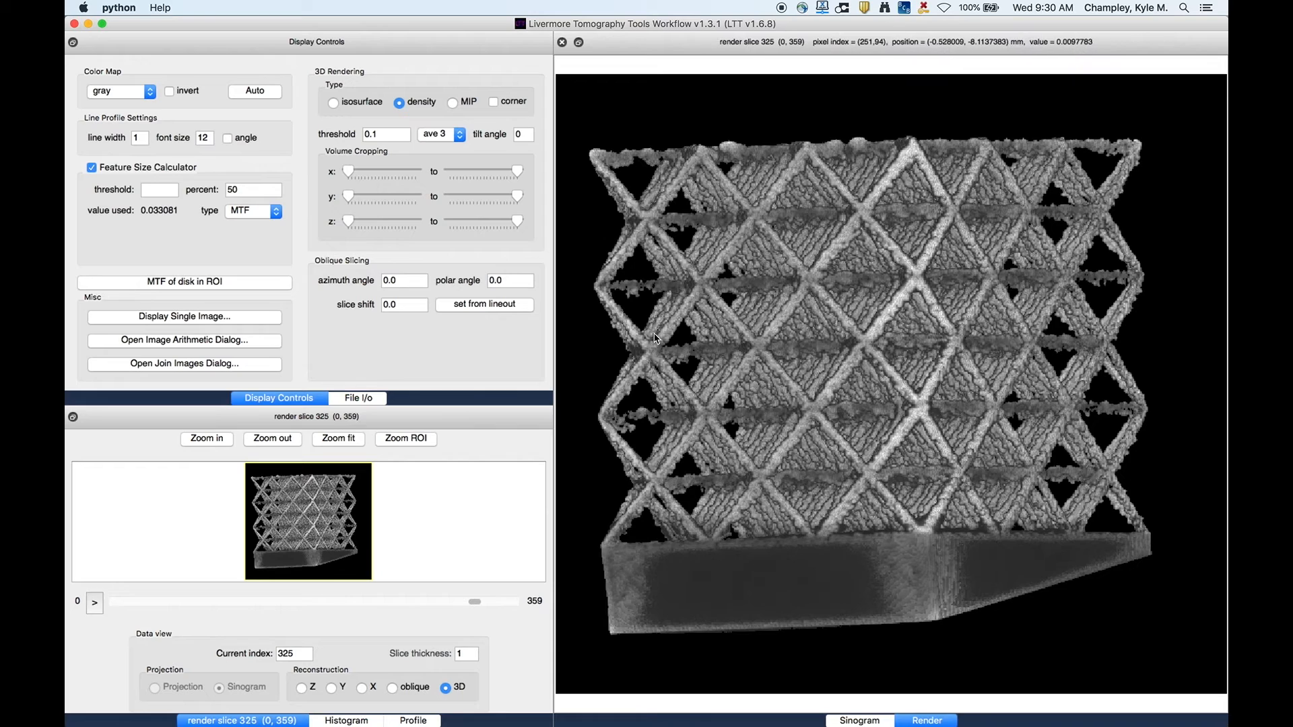
click(452, 103)
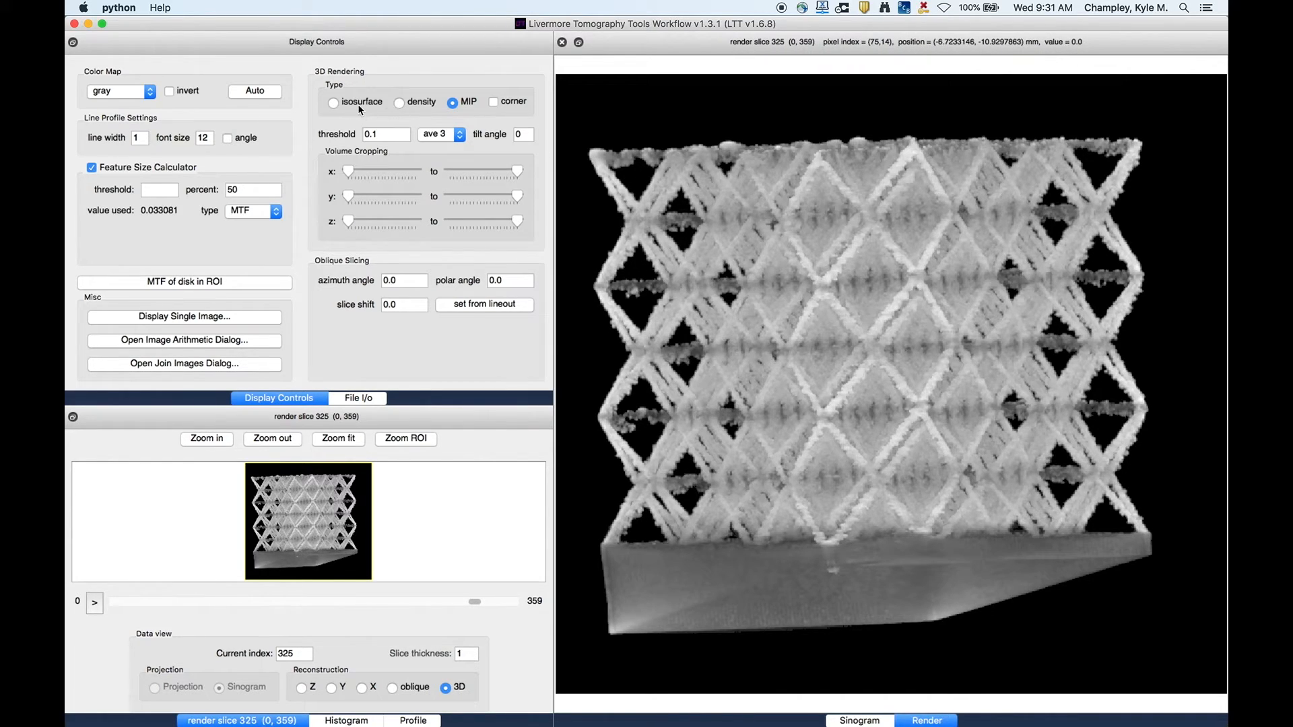
click(399, 102)
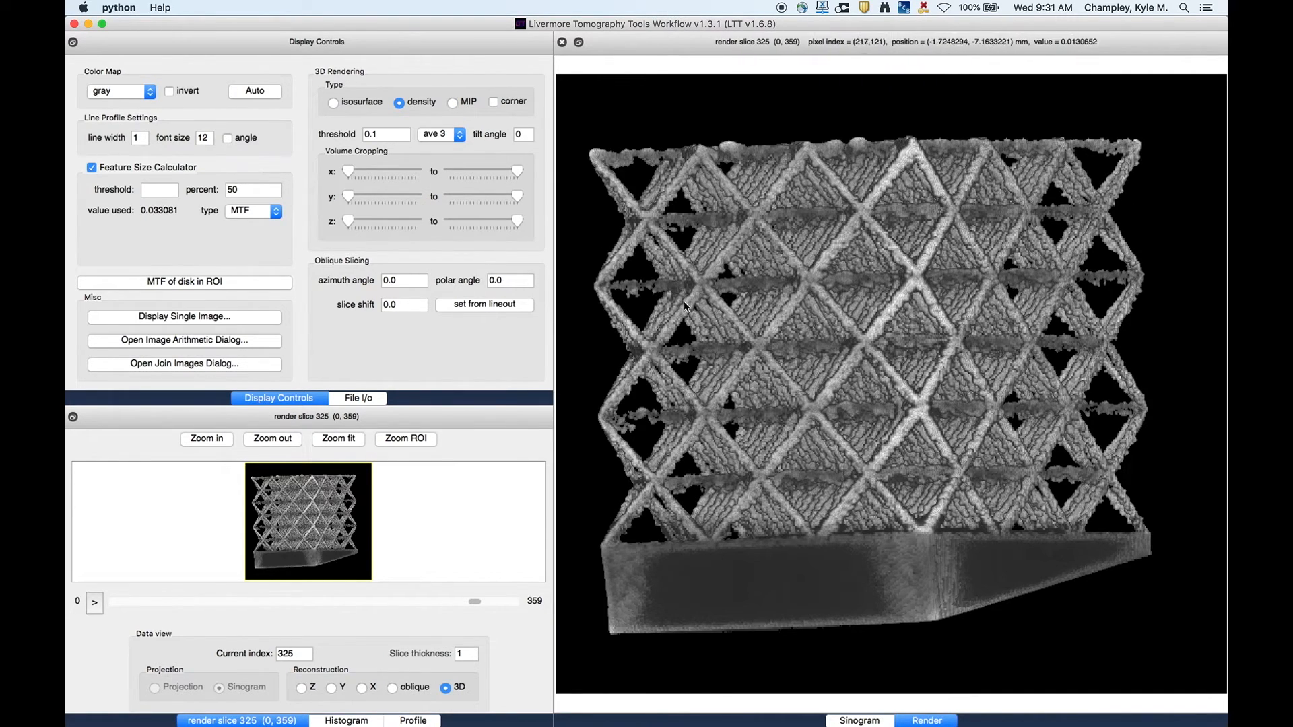
click(523, 133)
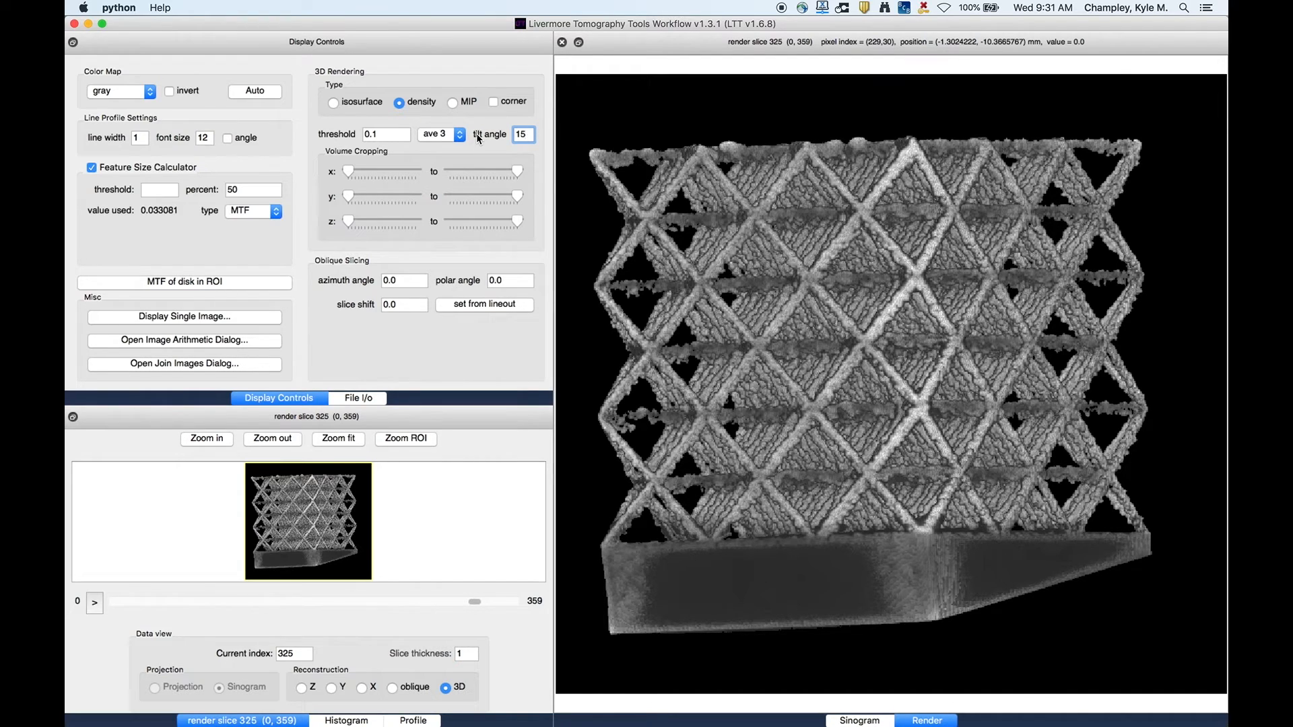
key(Return)
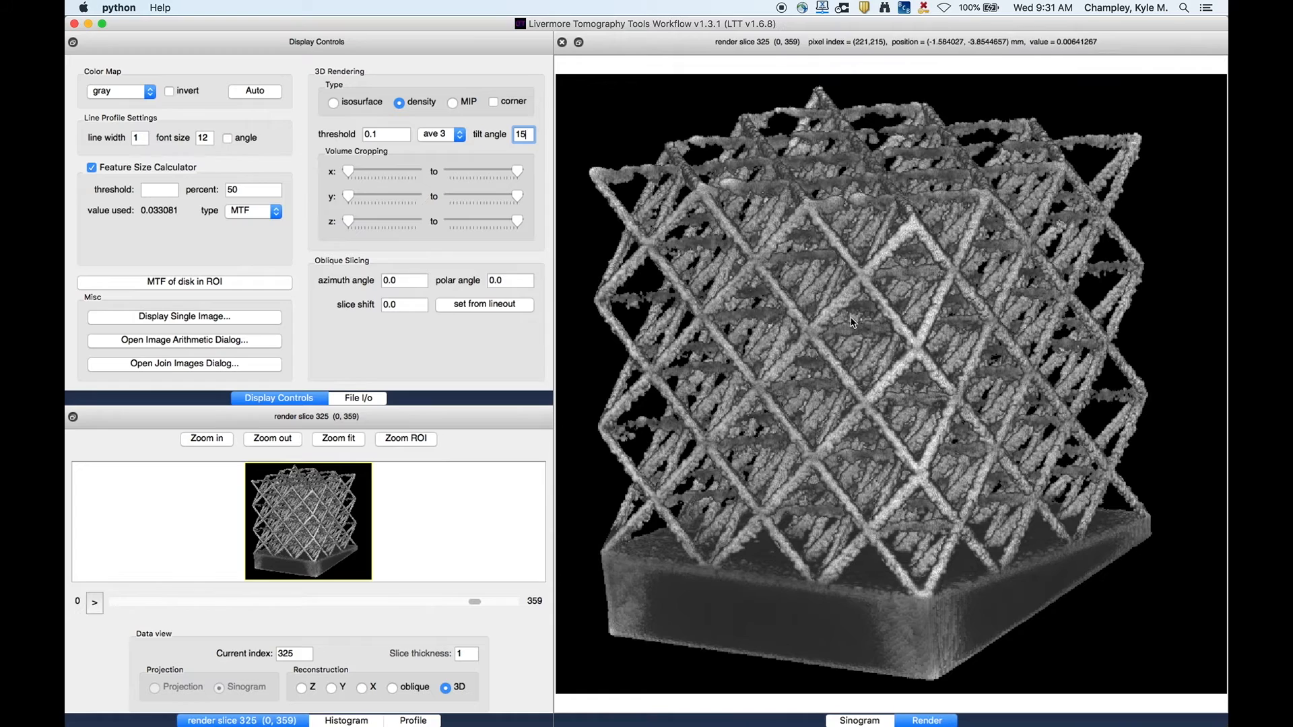
- Crop the volume by raising the lower x and y cropping limits slightly
click(373, 174)
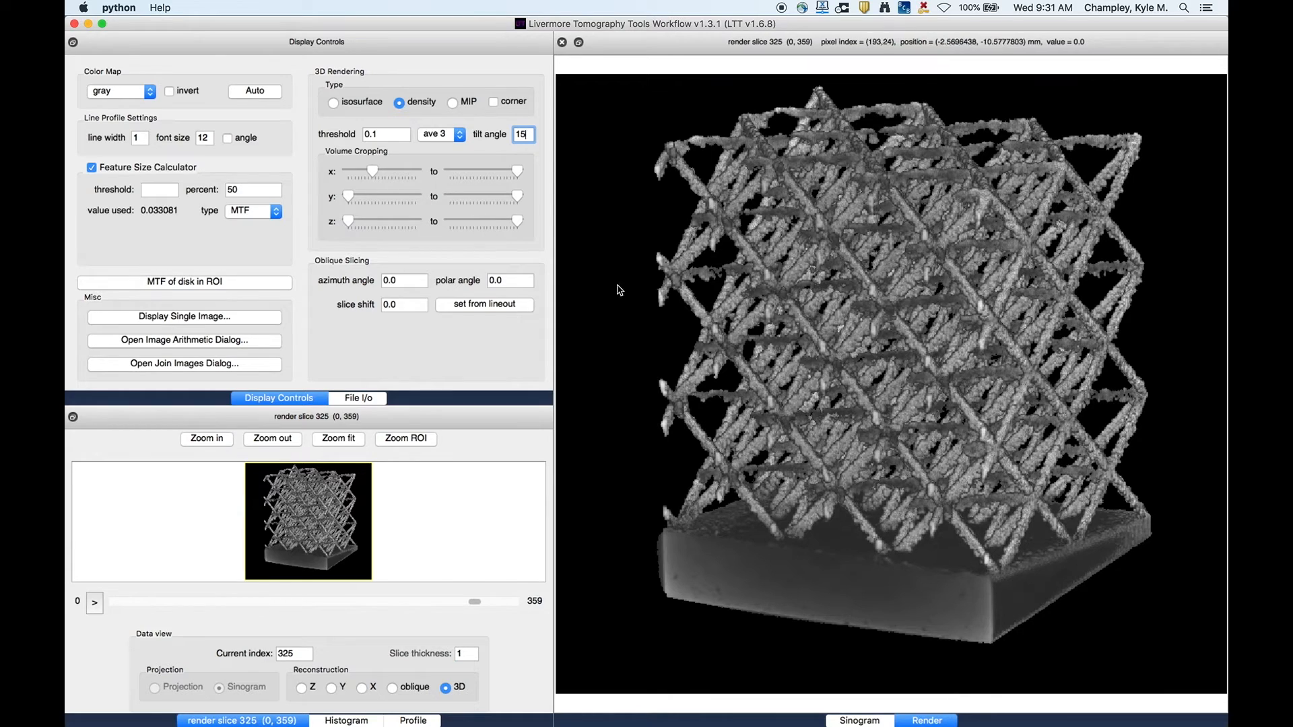
click(372, 196)
click(376, 196)
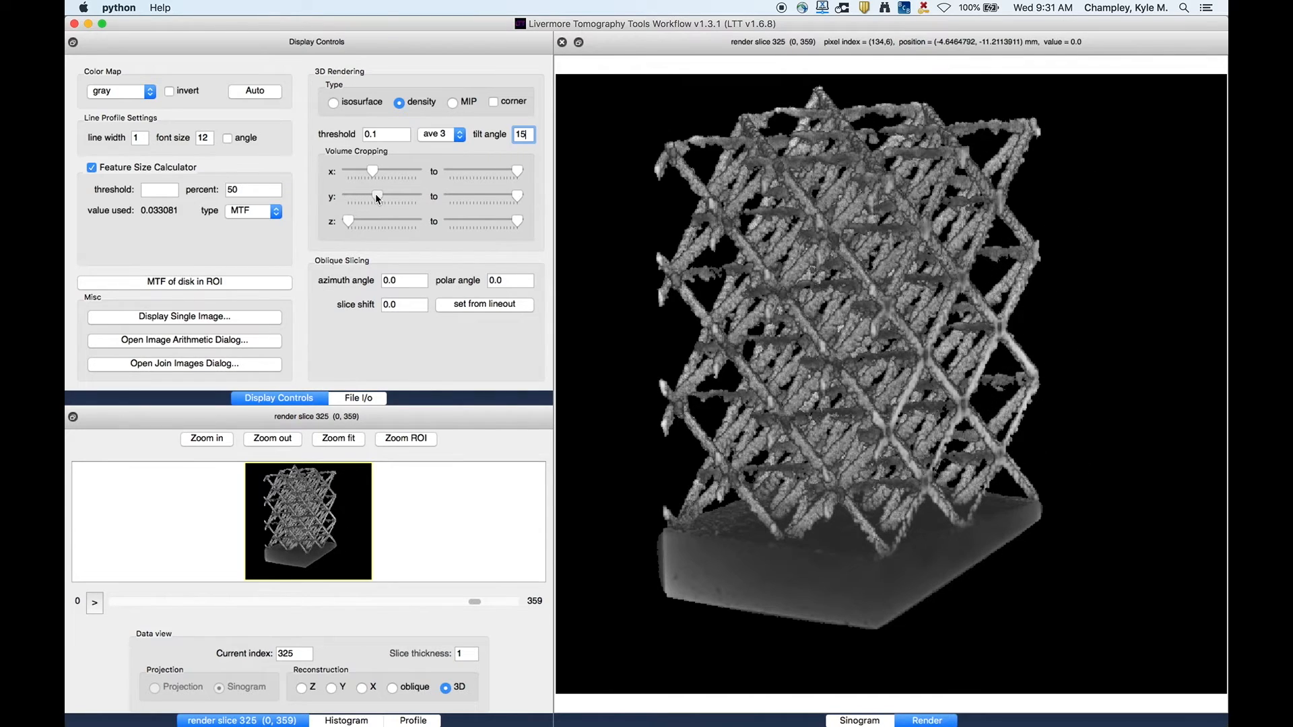
click(374, 196)
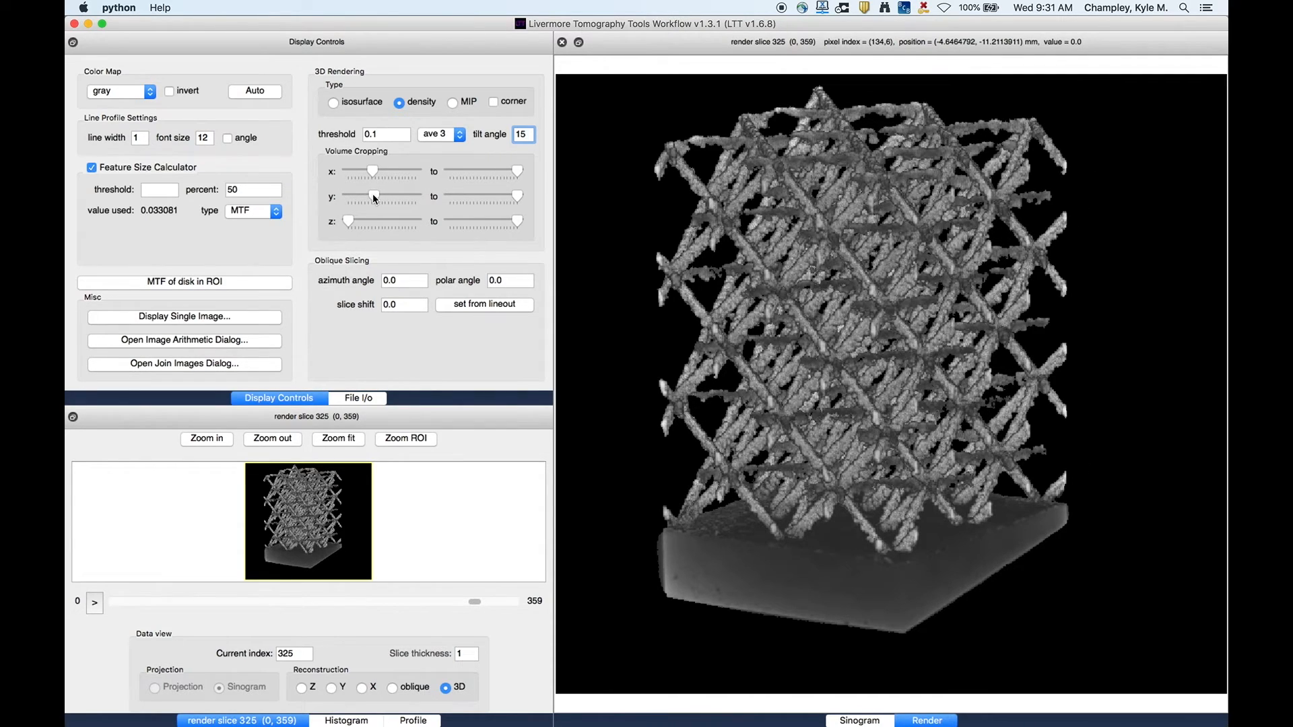
- Enable corner cropping and raise the lower x and y cropping limits to about the middle of their ranges
click(494, 103)
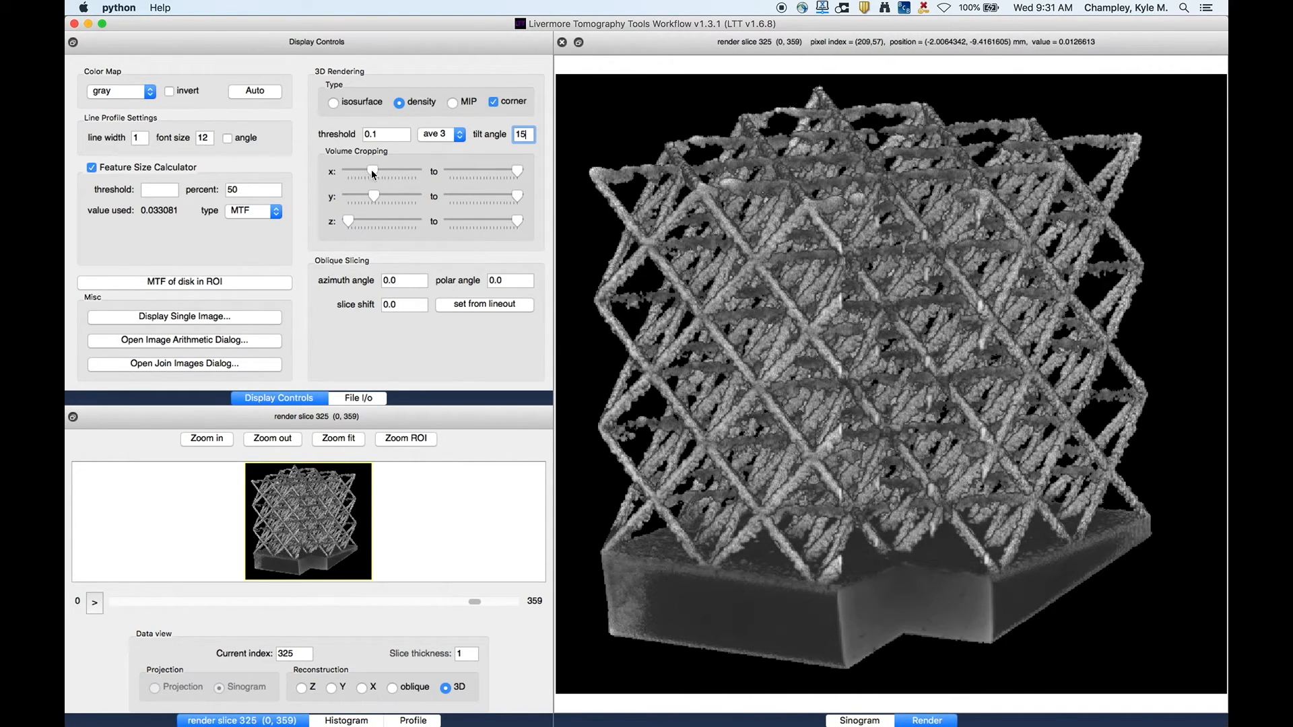
scroll(396, 175, down, 1)
click(397, 173)
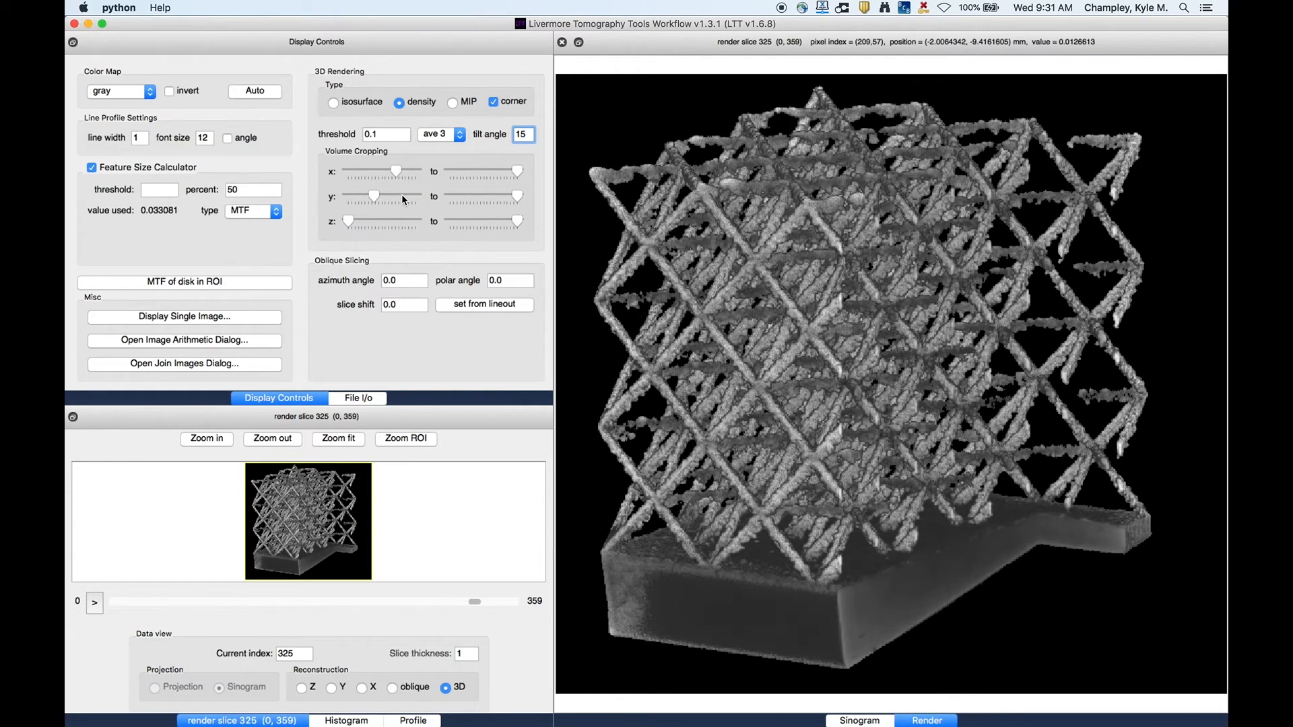
click(403, 197)
drag(402, 197, 393, 200)
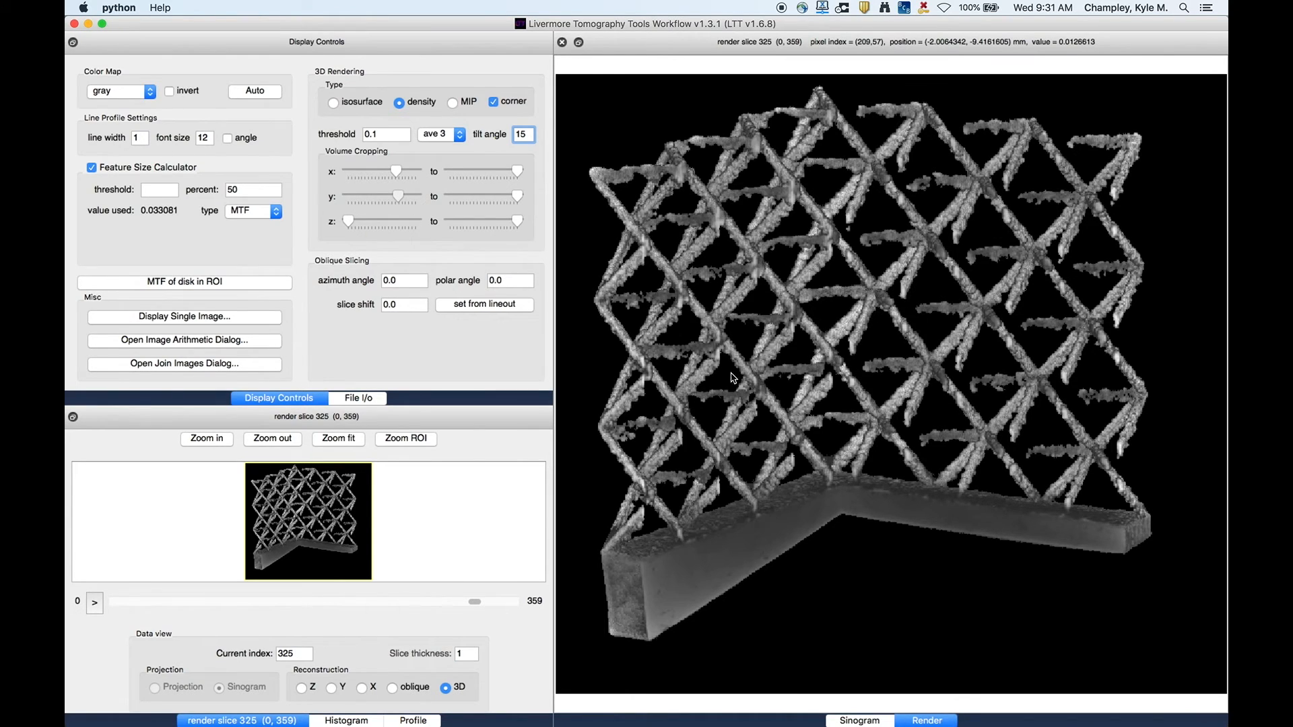
- Disable corner cropping and set the tilt angle to 0
click(495, 102)
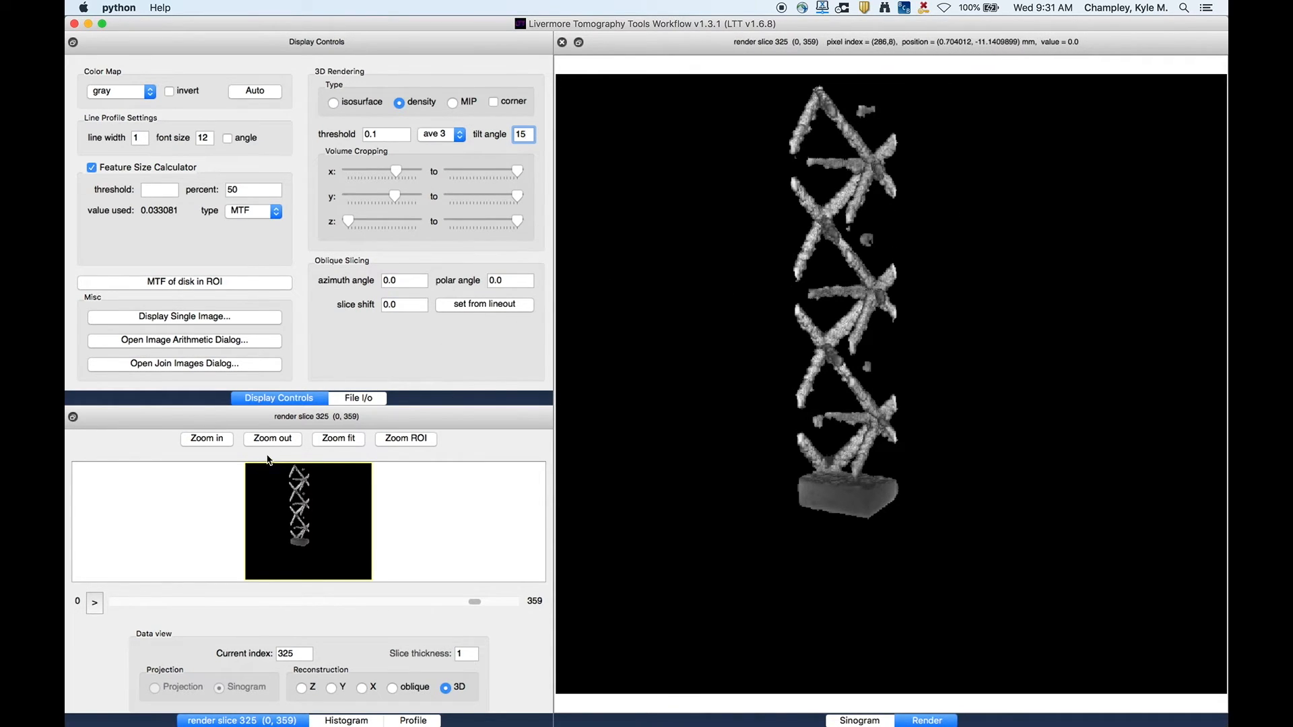
drag(530, 128, 468, 132)
text(0)
key(Return)
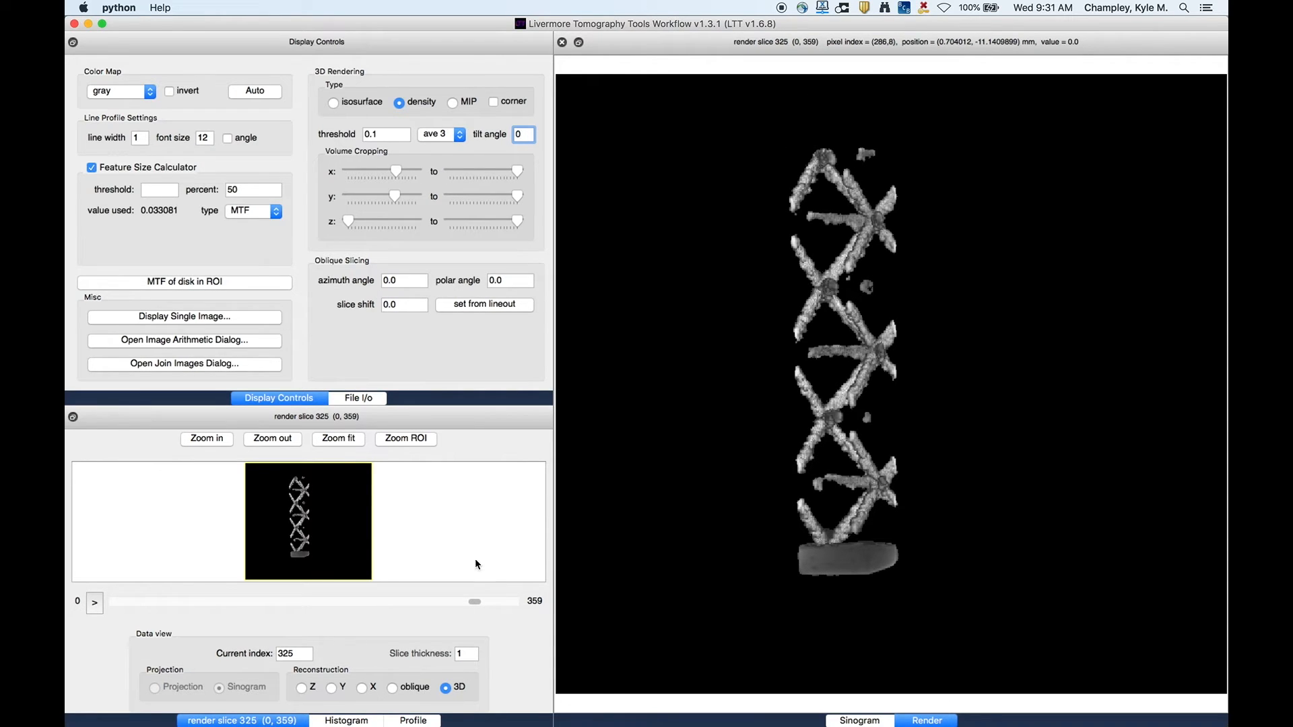
- Rotate the 3D rendering to slice 252 and switch the rendering type to isosurface
drag(475, 602, 391, 604)
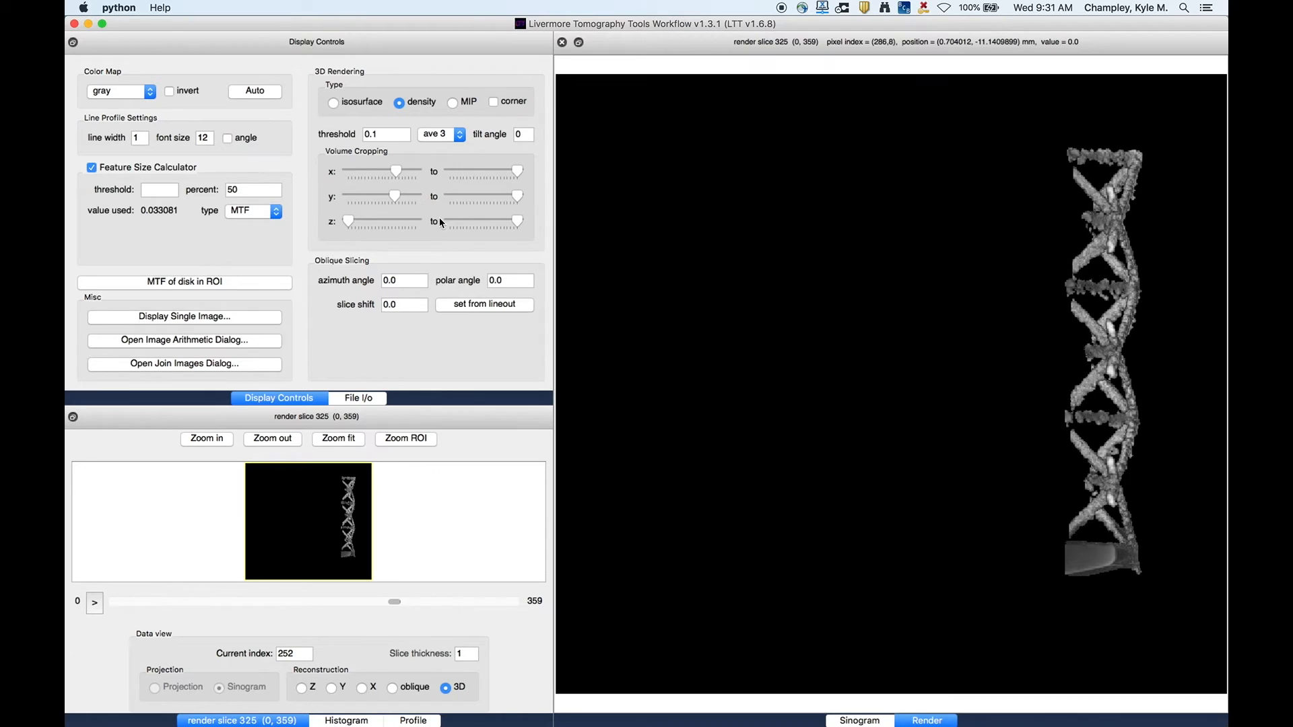
click(357, 105)
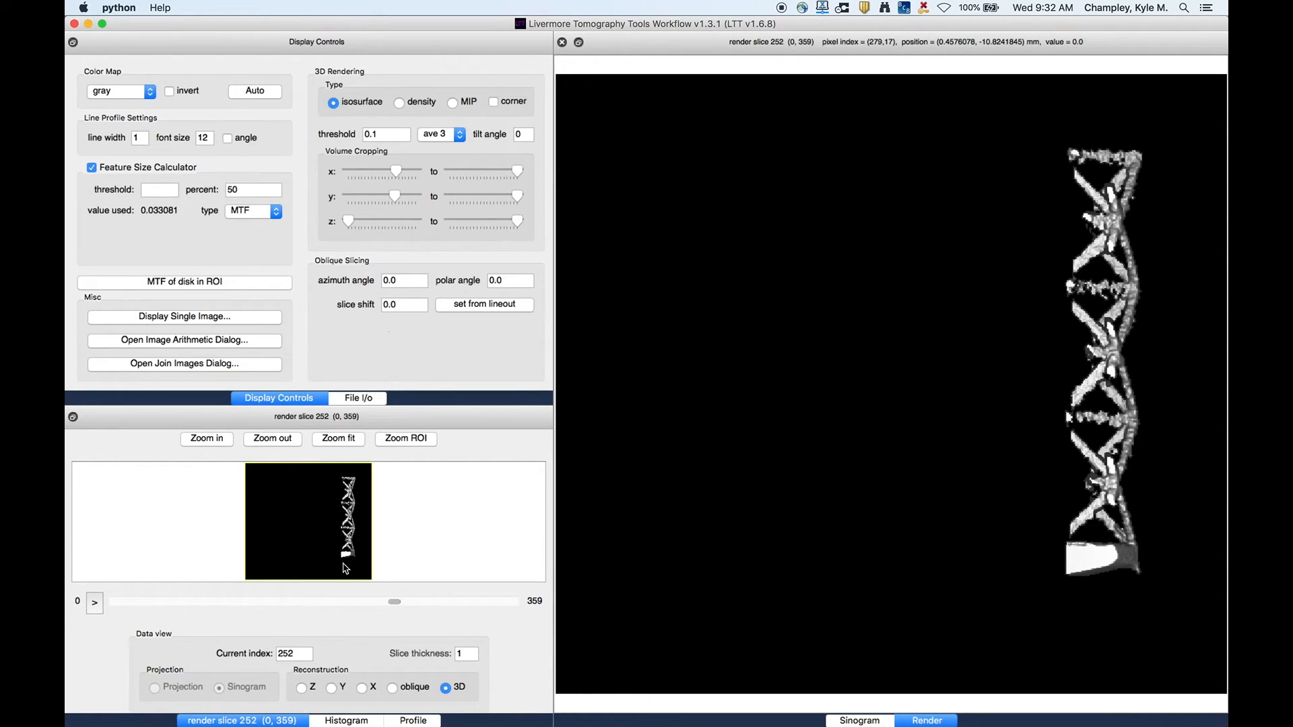
- Switch to the Y slice reconstruction and draw a lineout along the bottom edge of the tilted base
click(332, 687)
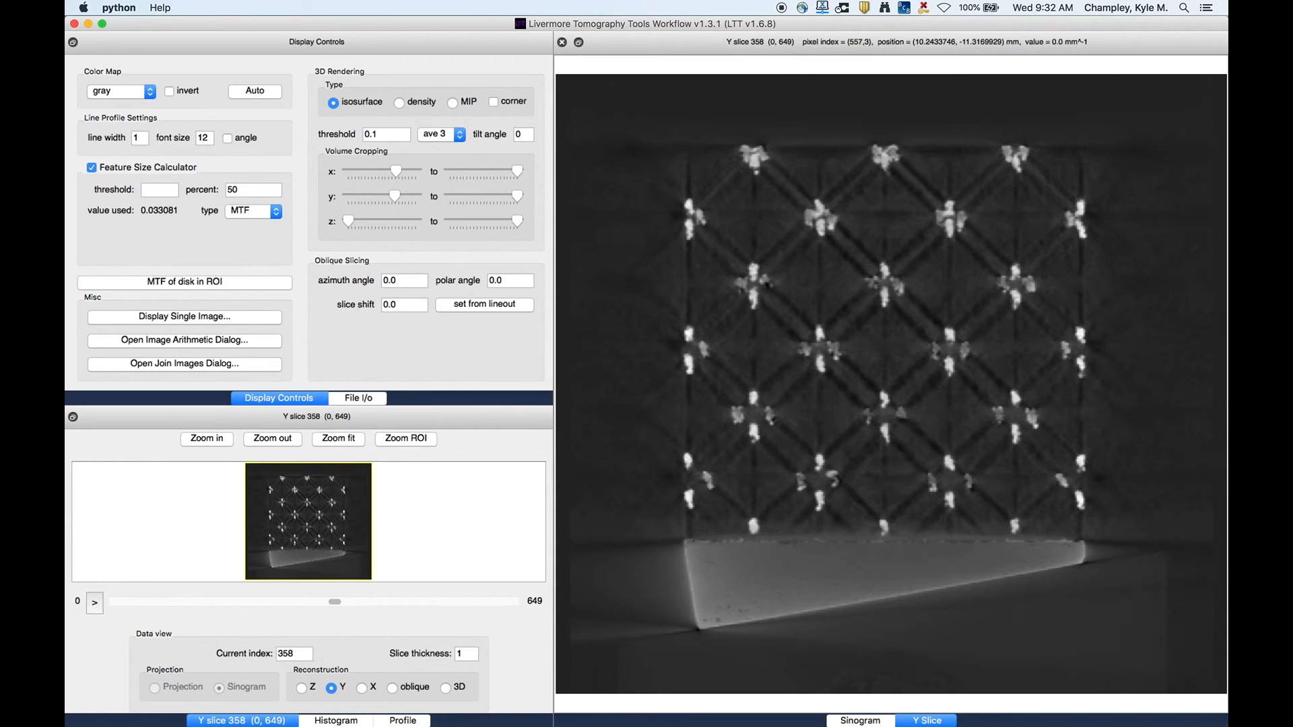
click(403, 720)
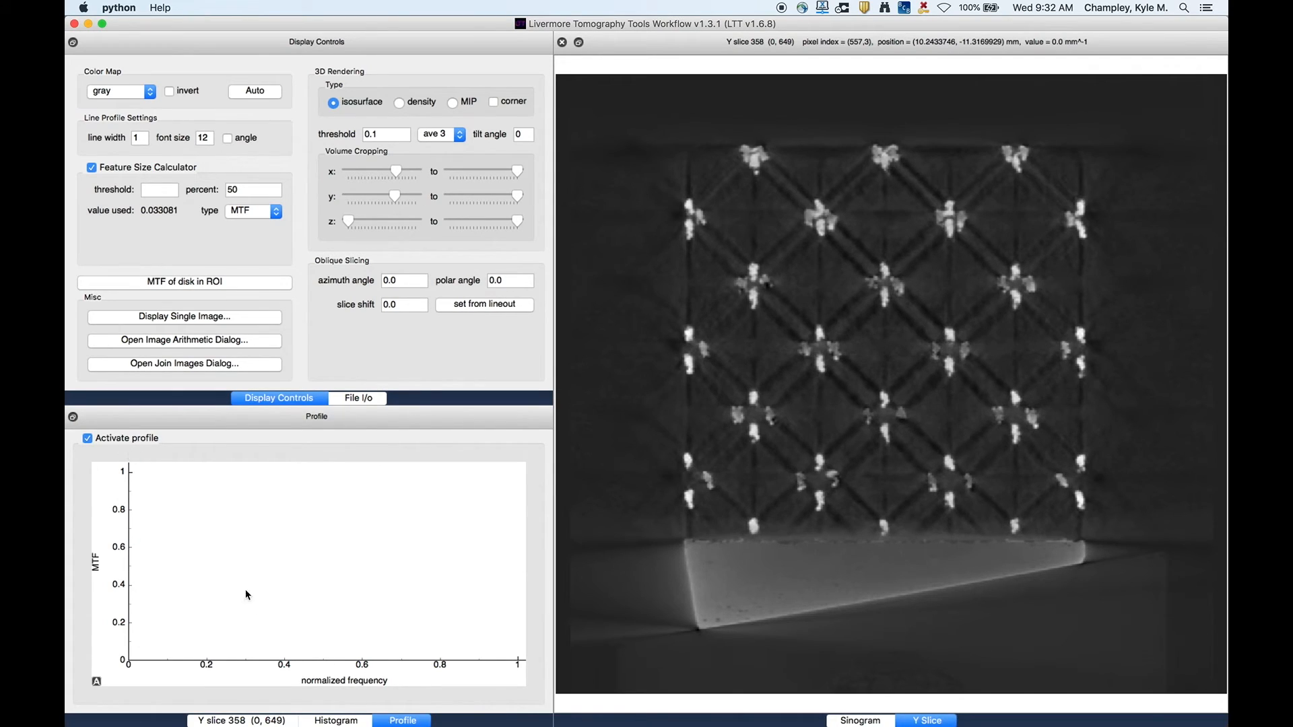
click(268, 721)
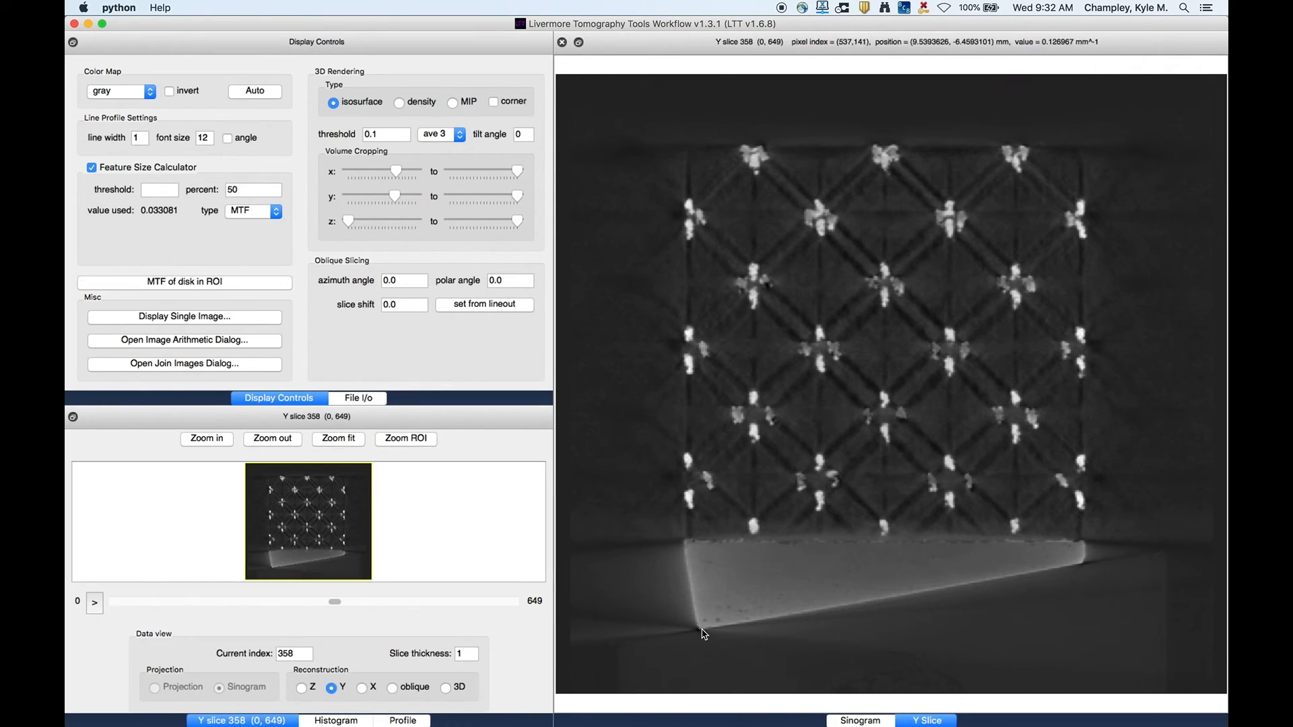
drag(701, 630, 1084, 567)
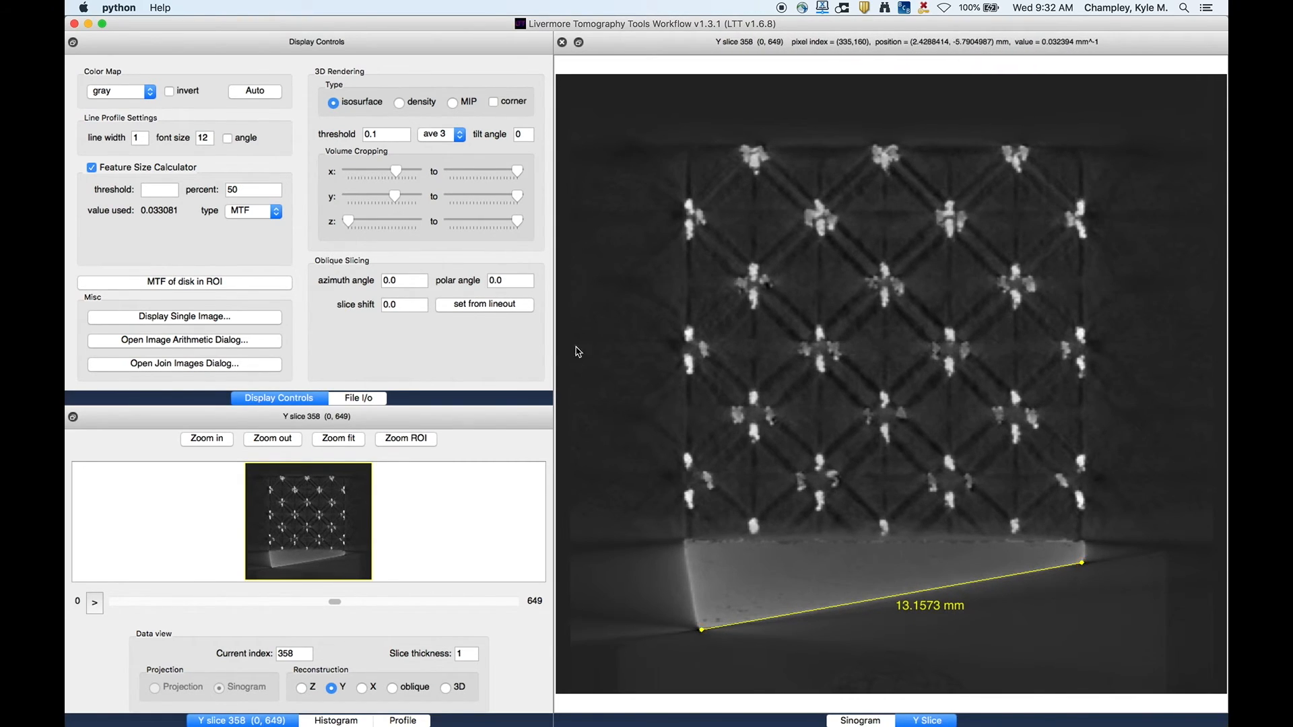
- Set the oblique slicing angle from the lineout, then view the oblique reconstruction at slice 250
click(474, 304)
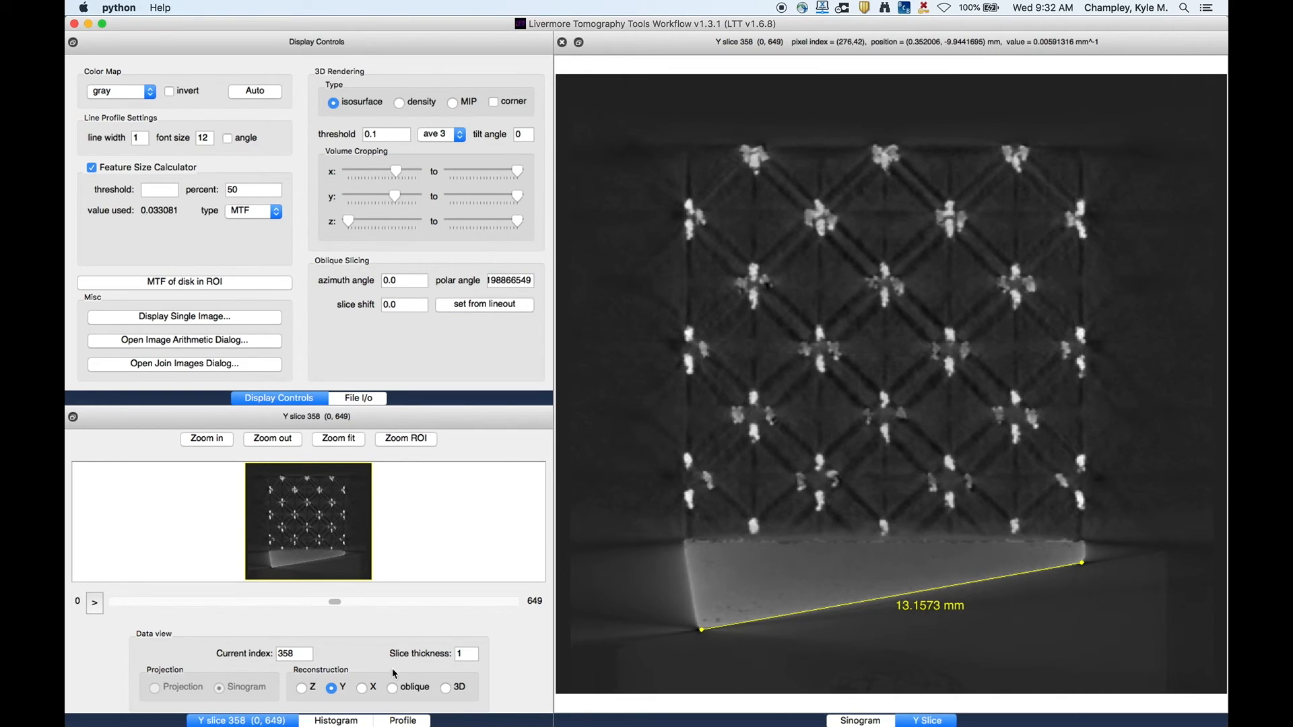
click(392, 689)
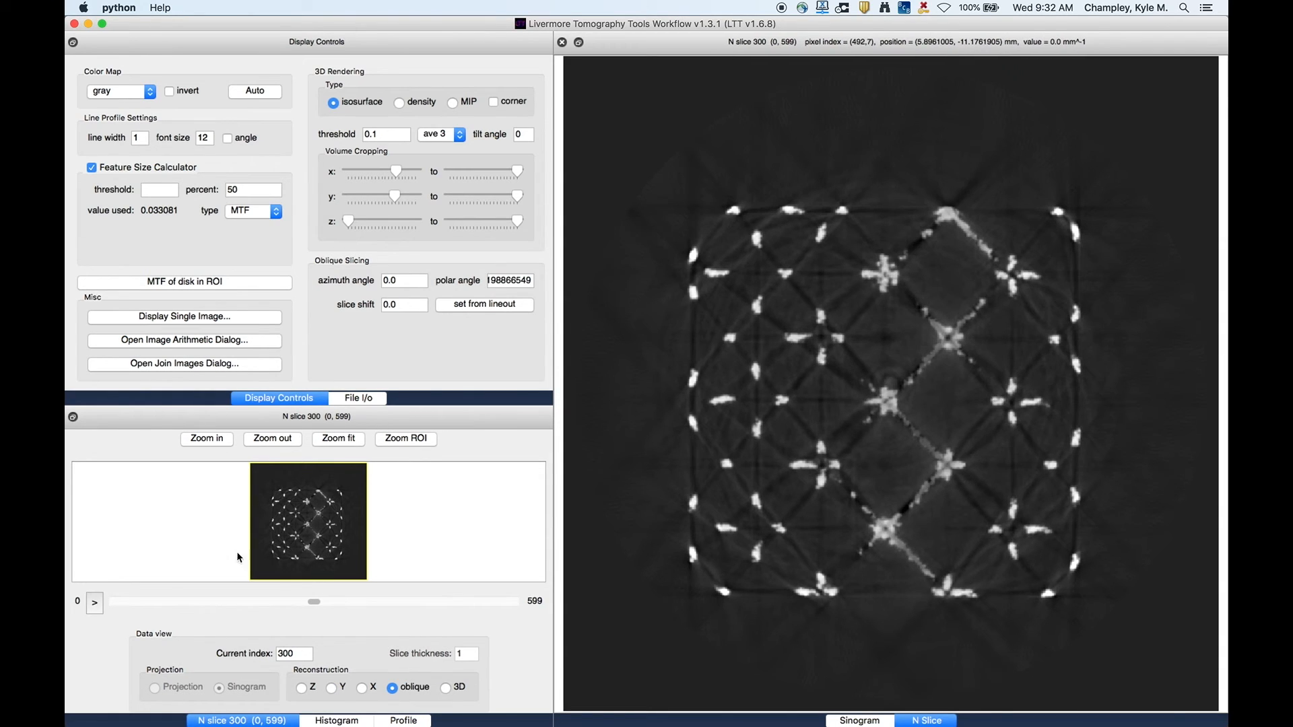
drag(316, 606, 282, 618)
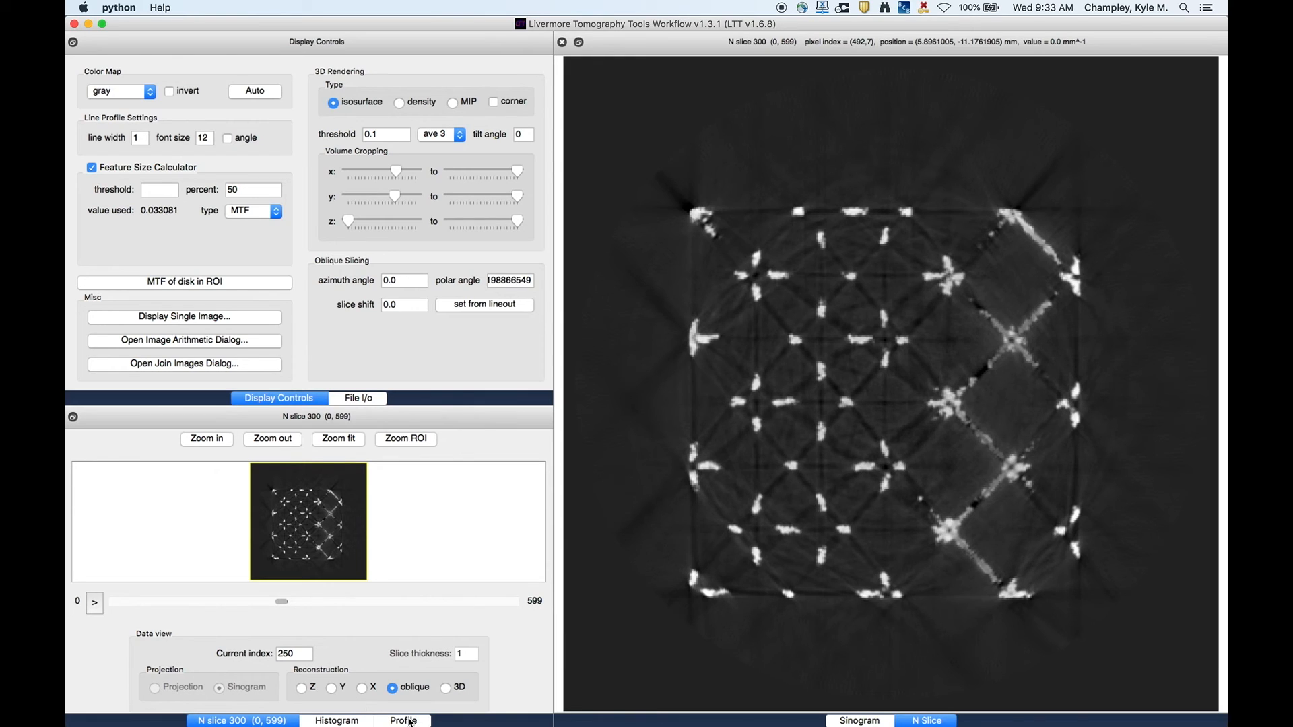
- Draw a diagonal lineout across the struts in the oblique slice and turn off the Feature Size Calculator to plot its profile
click(404, 721)
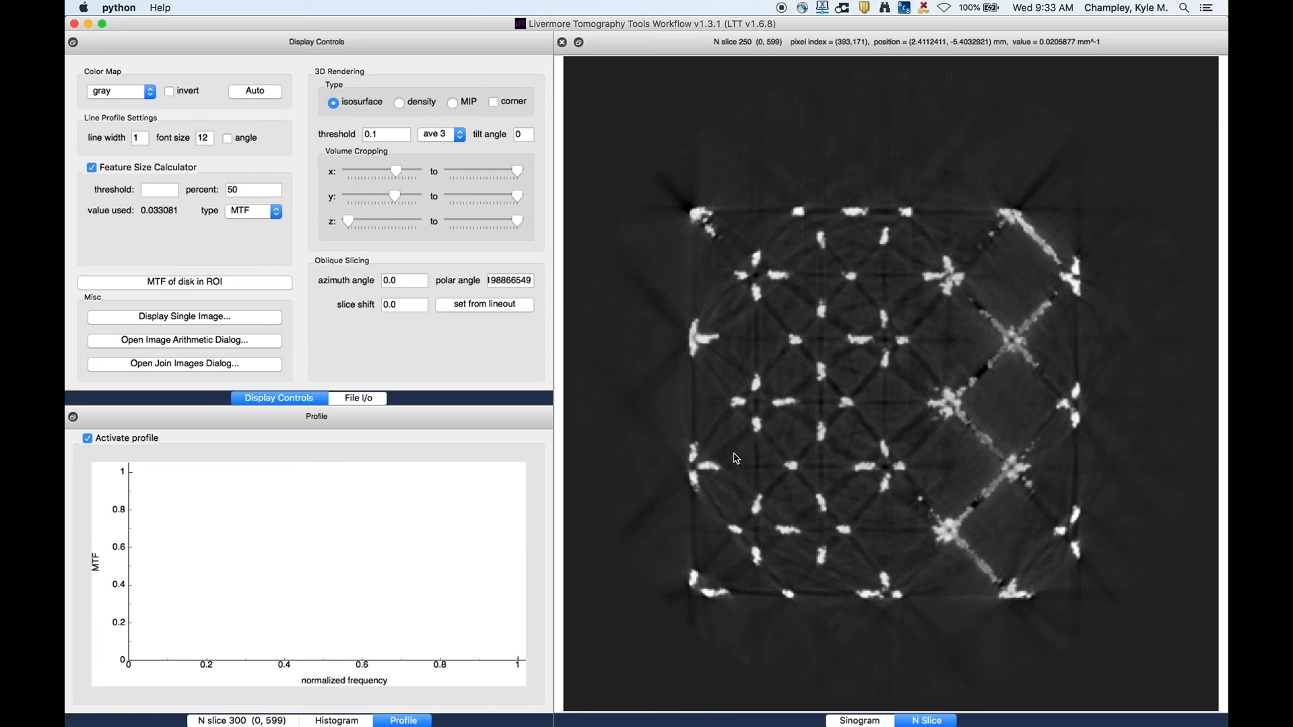
drag(732, 453, 895, 310)
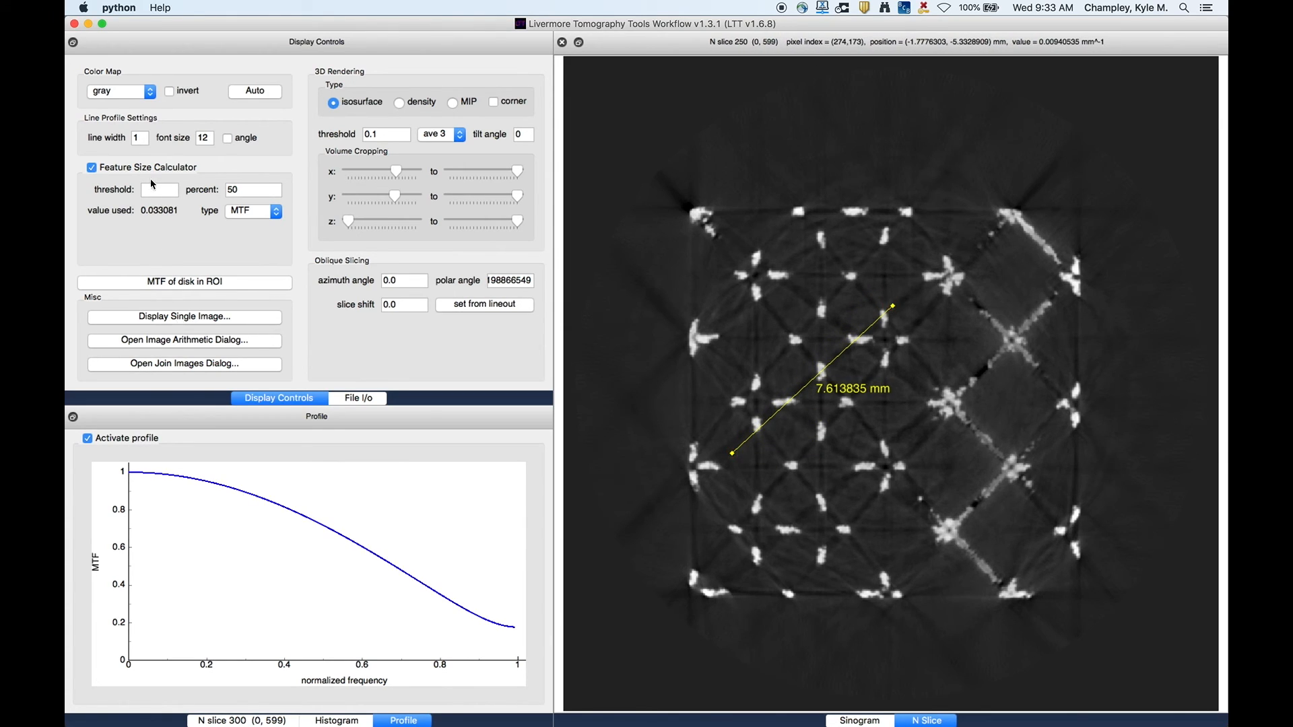
click(125, 173)
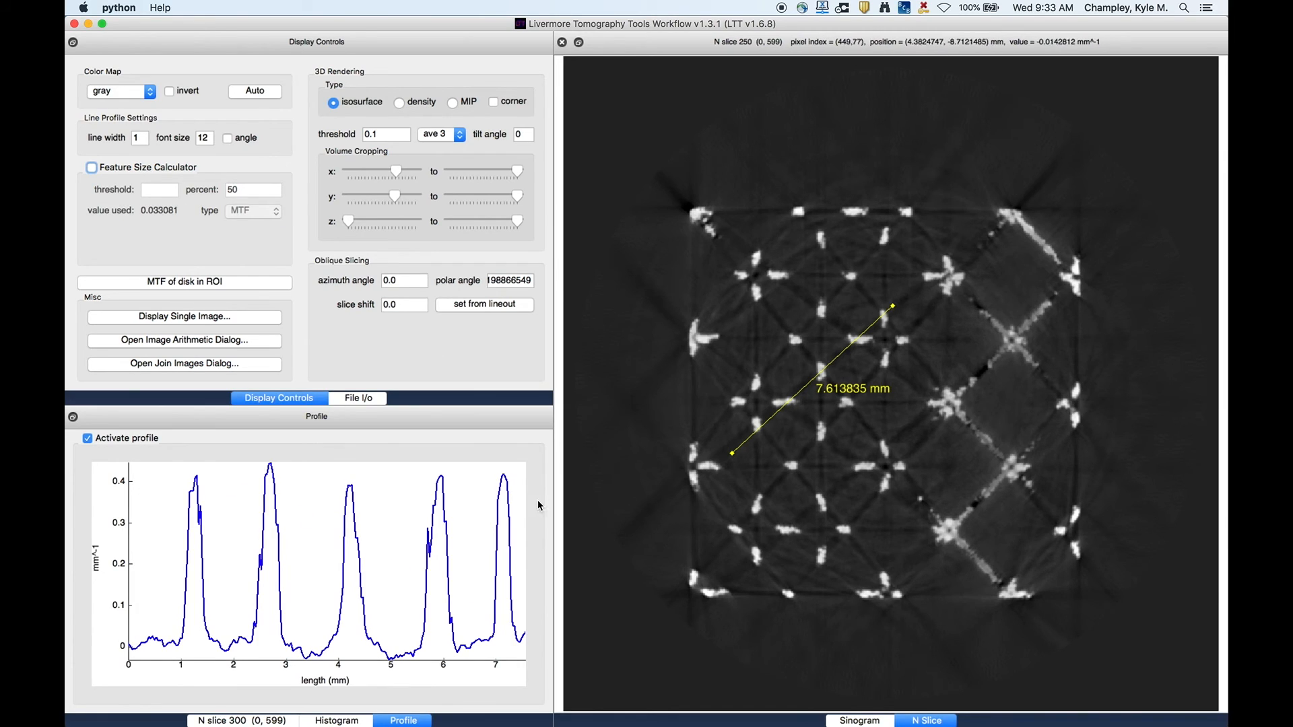
- Open the profile plot's Export dialog, browse the CSV and image formats, close it and return to the slice panel
right_click(305, 532)
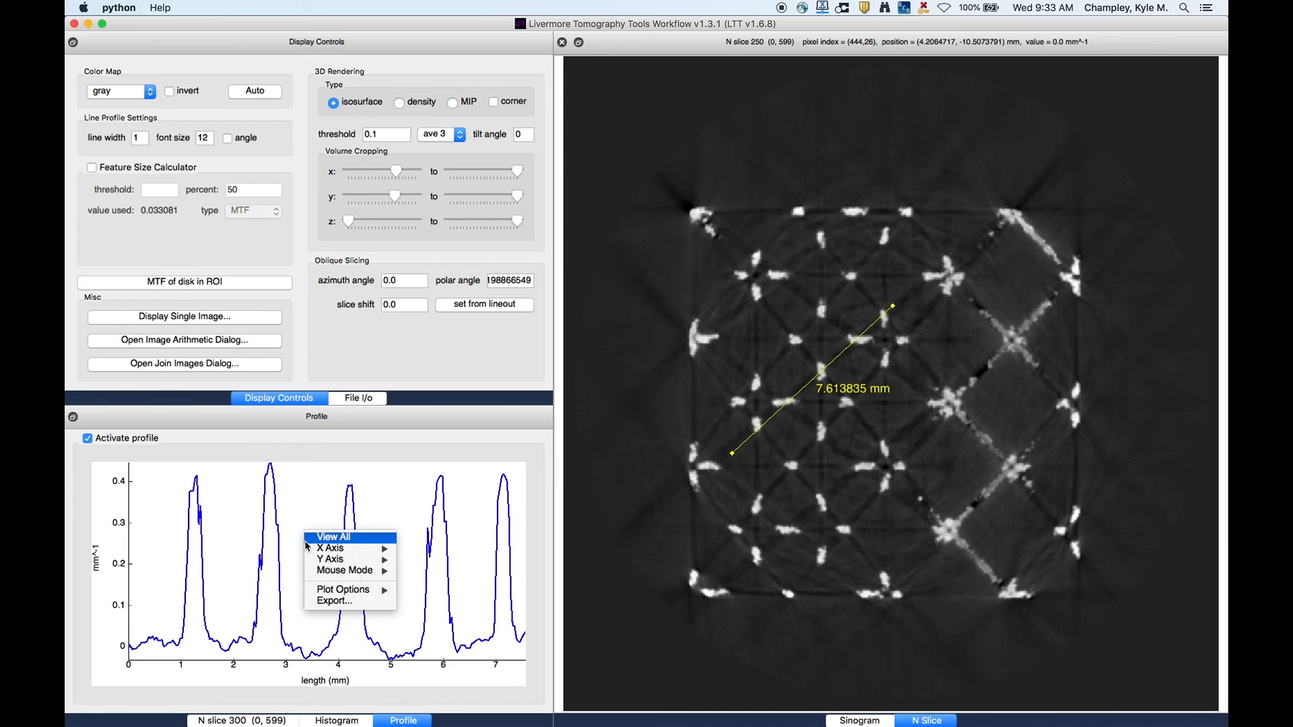
click(336, 602)
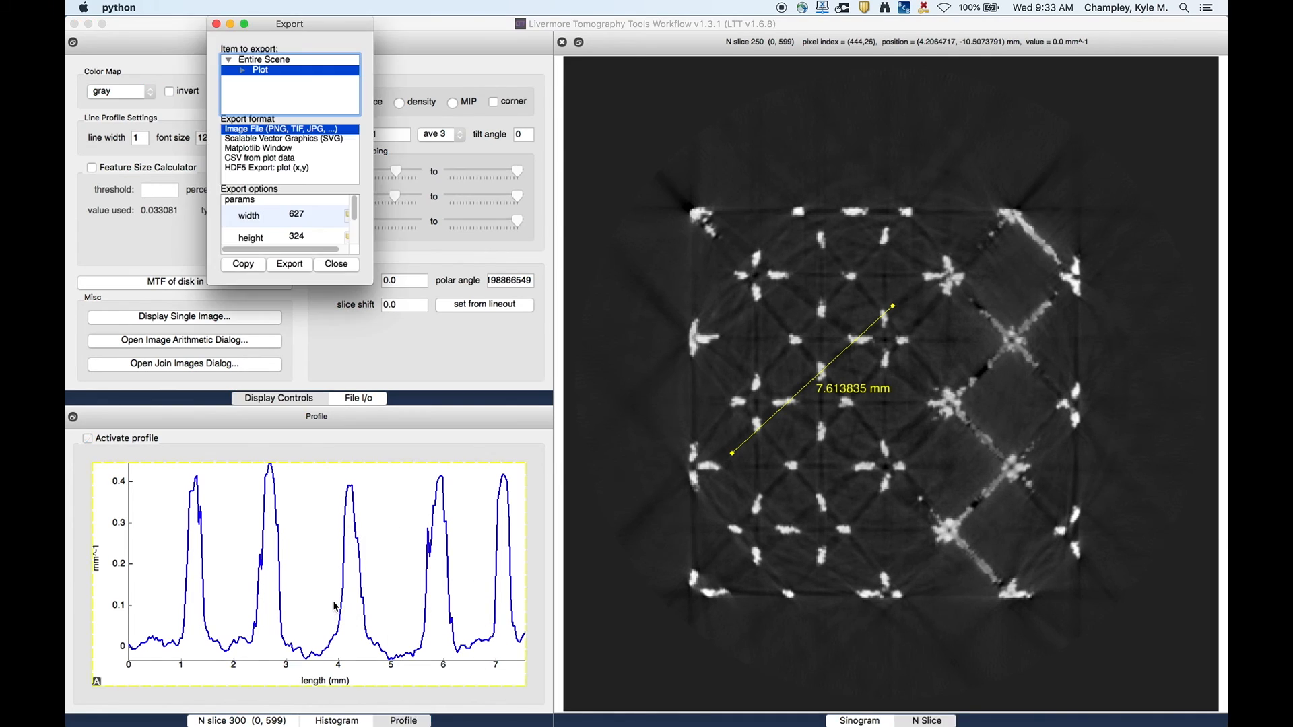
click(250, 159)
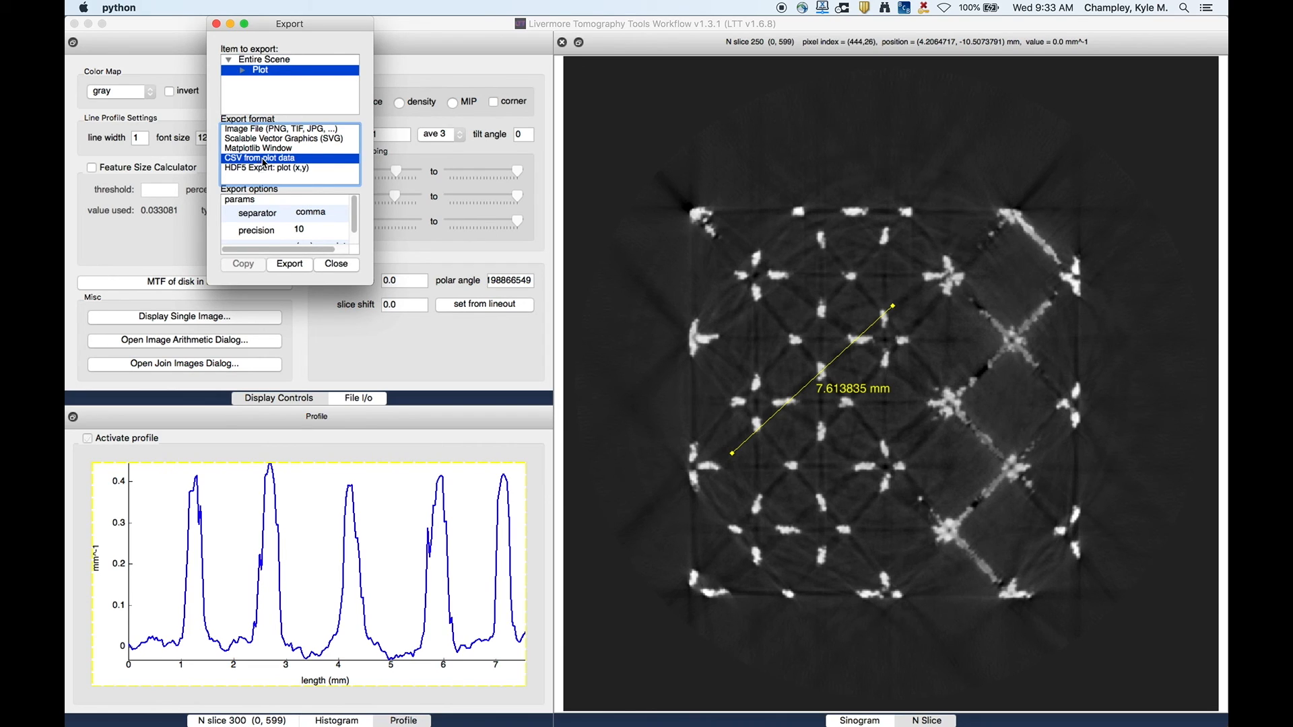
click(264, 130)
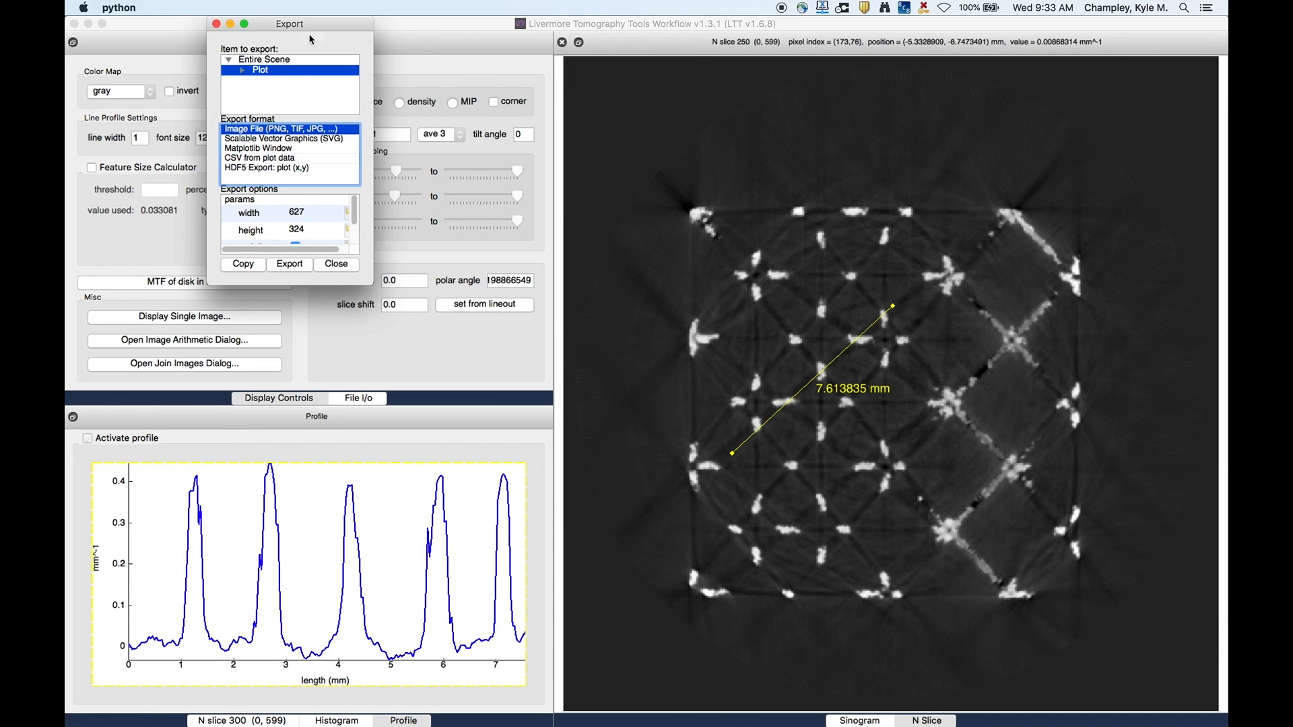
click(216, 25)
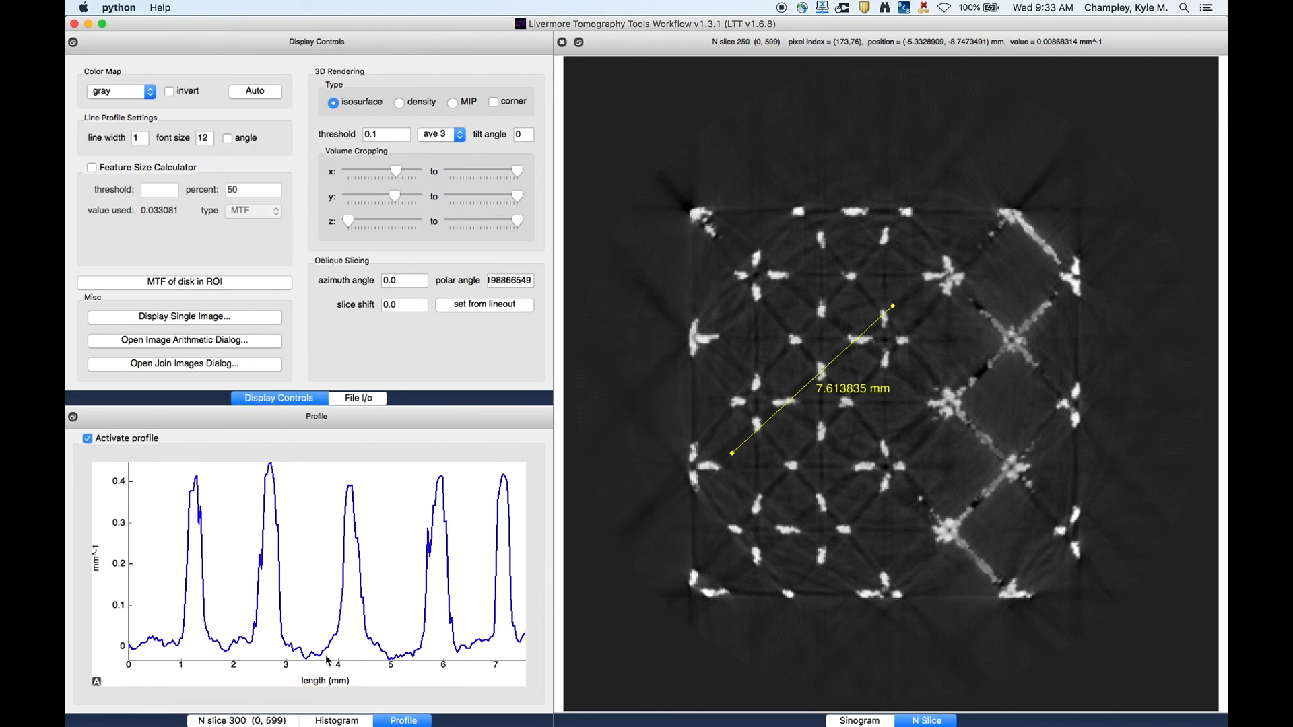
click(340, 721)
click(244, 721)
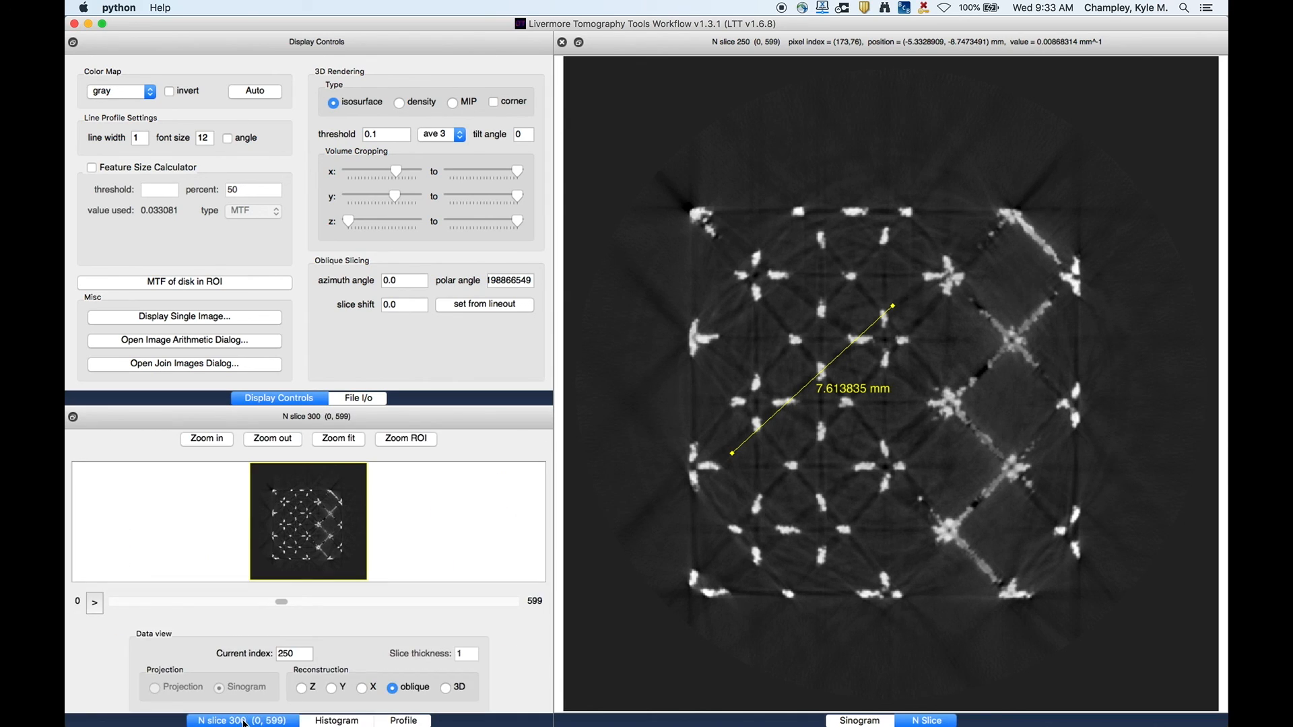